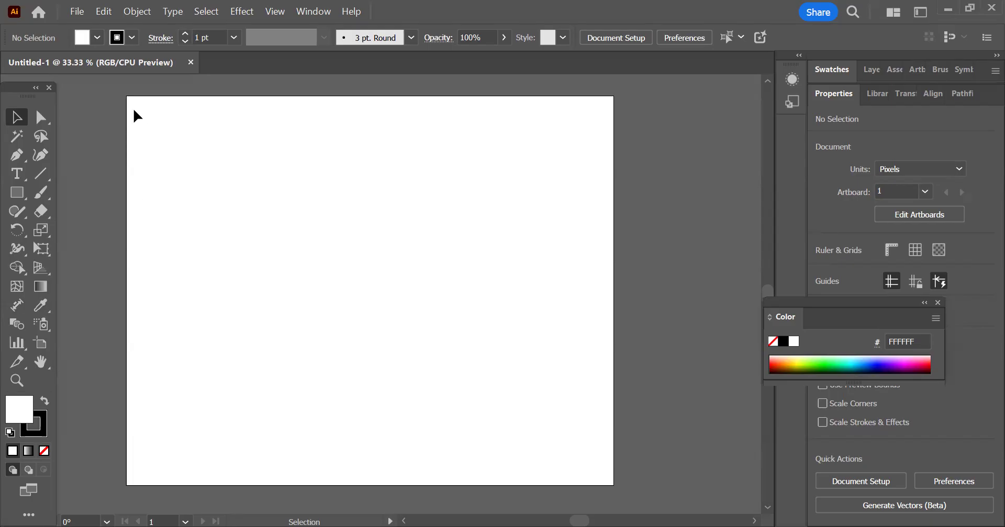
Step: Resize the artboard freehand with the Artboard tool to about 657 by 667 px
scroll(229, 272, "down", 2)
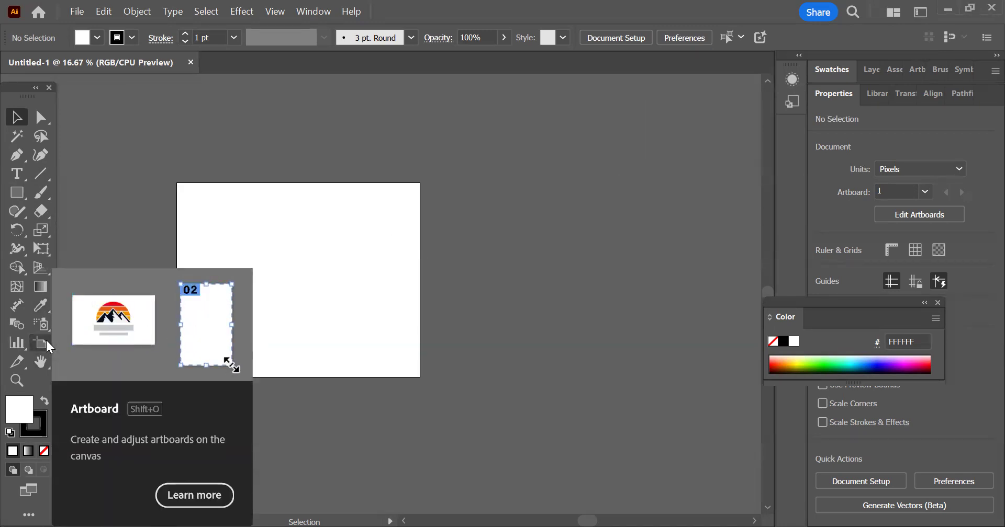
left_click(45, 343)
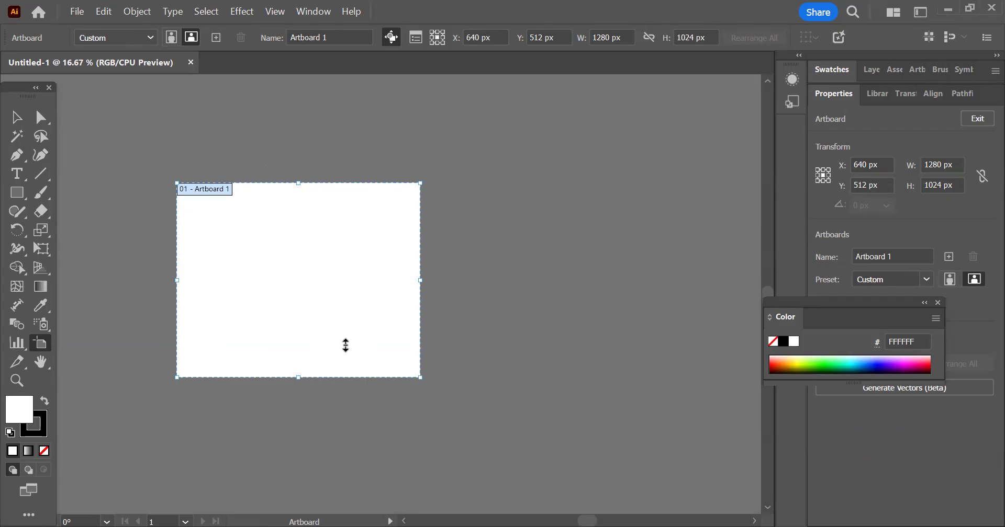
left_click_drag(346, 345, 298, 310)
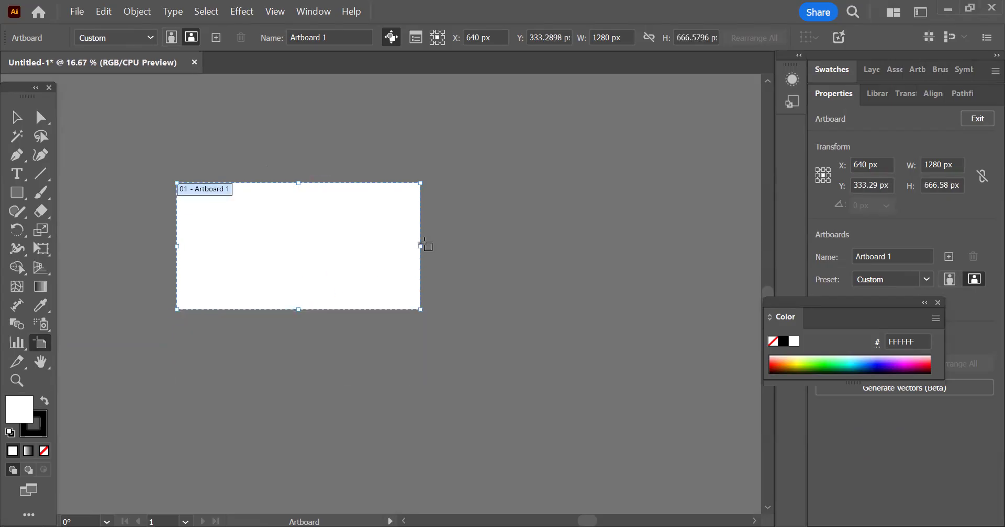
left_click_drag(420, 249, 302, 265)
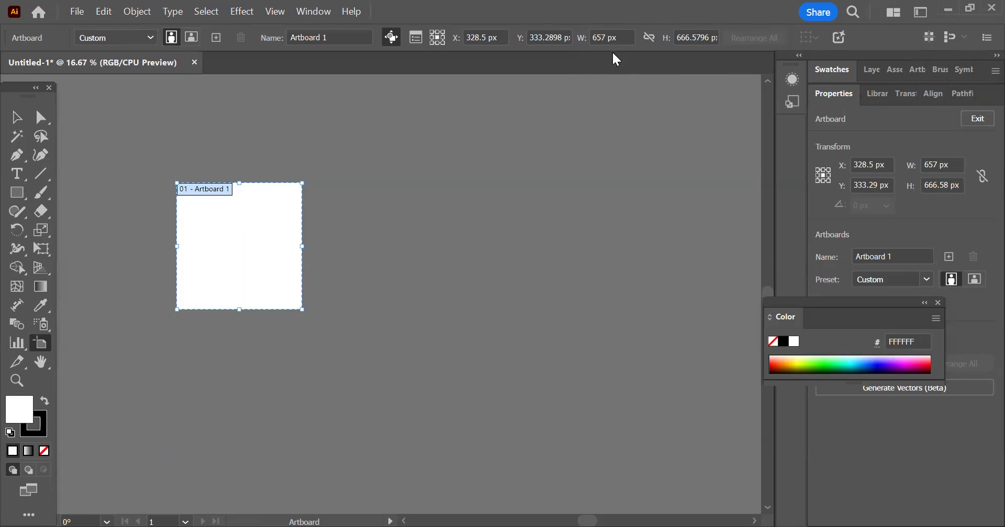
Step: Set the artboard's width and height to 1080 px each
left_click(617, 38)
left_click(615, 37)
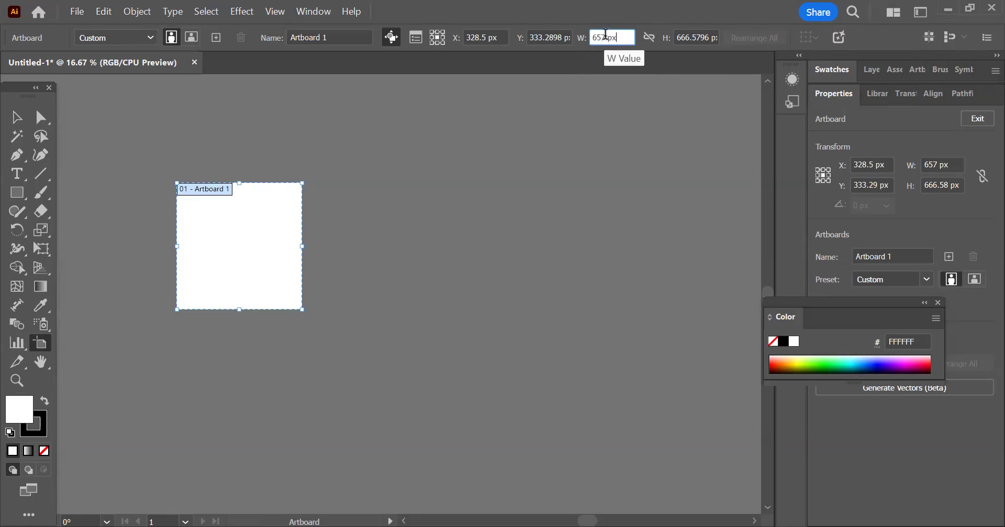
double_click(600, 38)
type("1080")
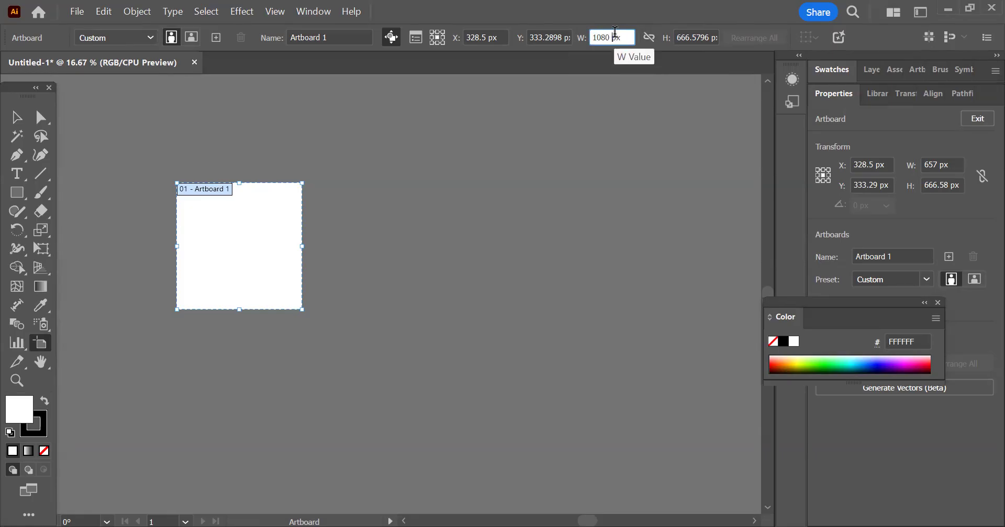
left_click(703, 37)
type("1080")
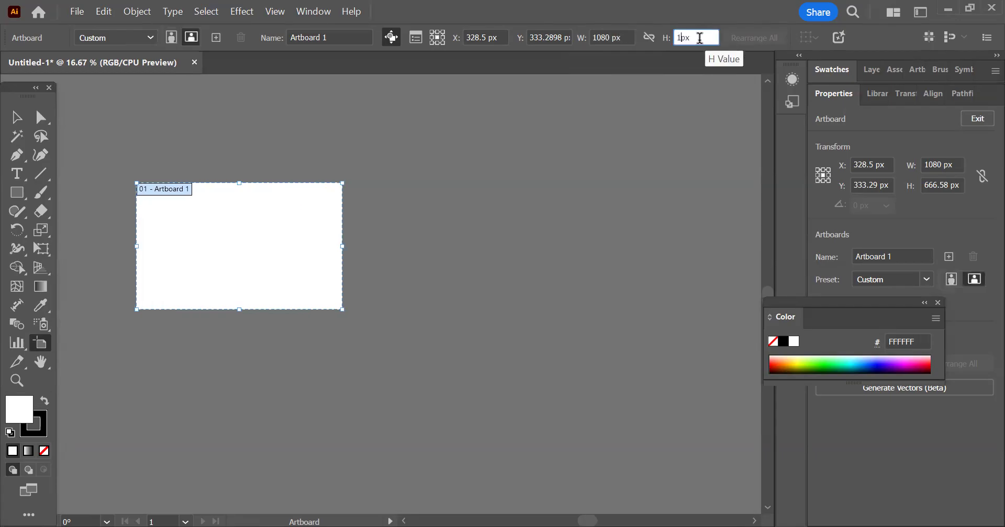
left_click(614, 43)
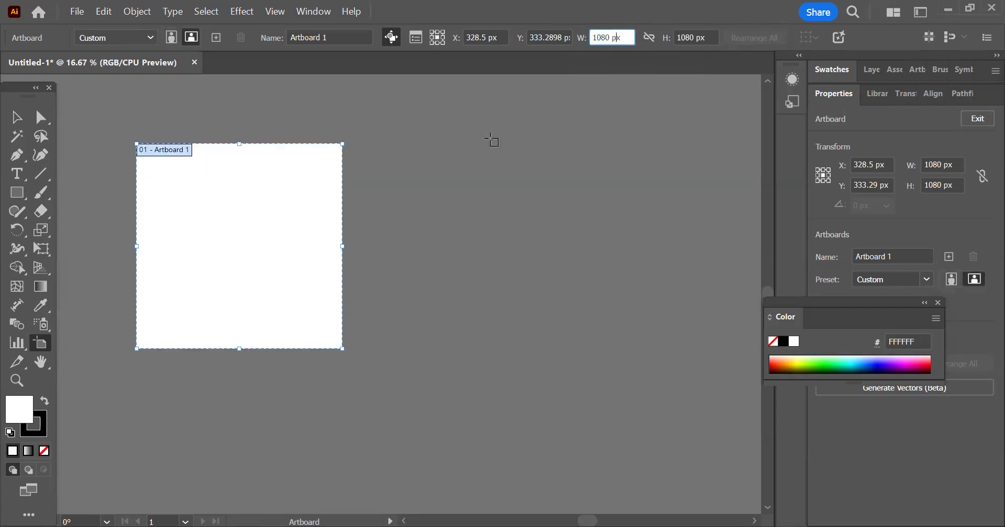
key("Return")
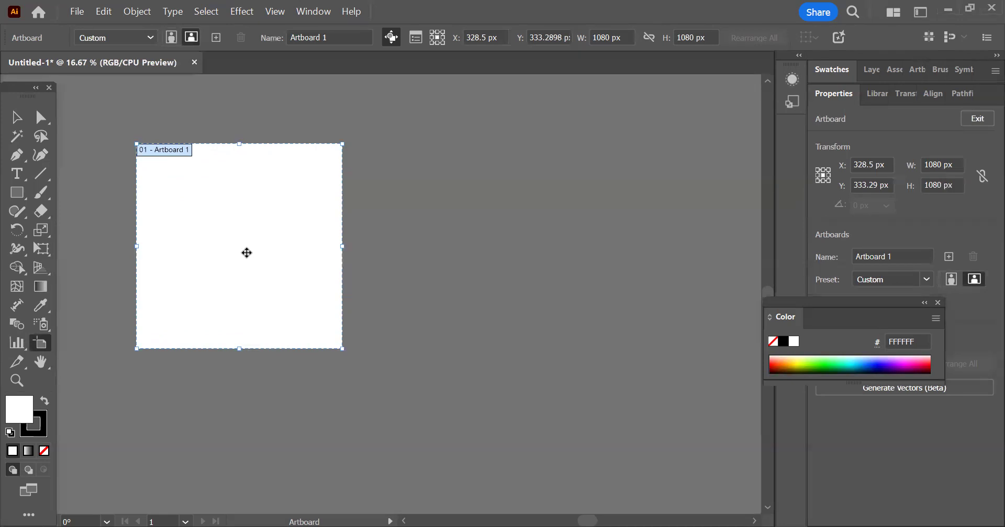
Step: Duplicate the square artboard three times to the right, forming an evenly spaced row of four
left_click_drag(233, 243, 470, 244)
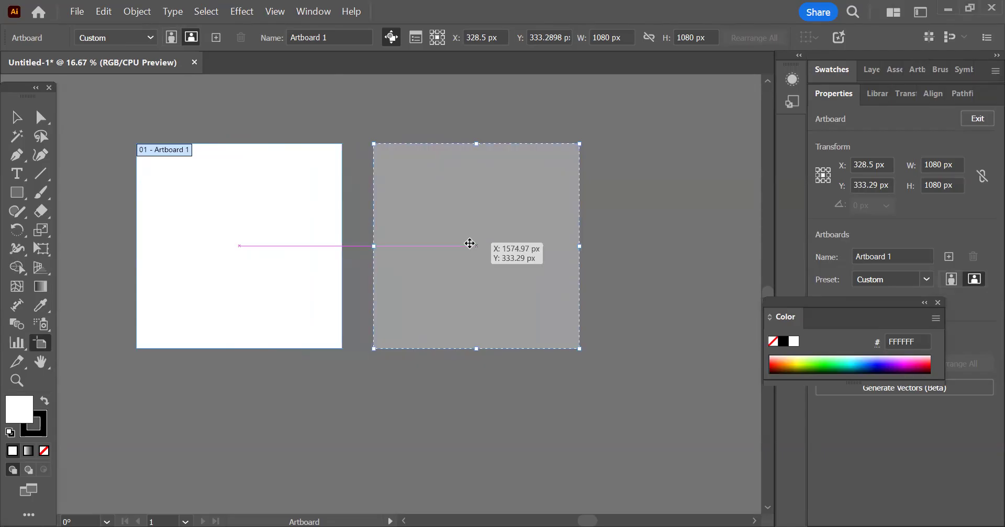
mouse_move(470, 243)
left_mouse_down()
mouse_move(362, 251)
mouse_move(529, 238)
mouse_move(406, 249)
mouse_move(523, 244)
mouse_move(441, 254)
mouse_move(494, 253)
mouse_move(465, 249)
left_mouse_up()
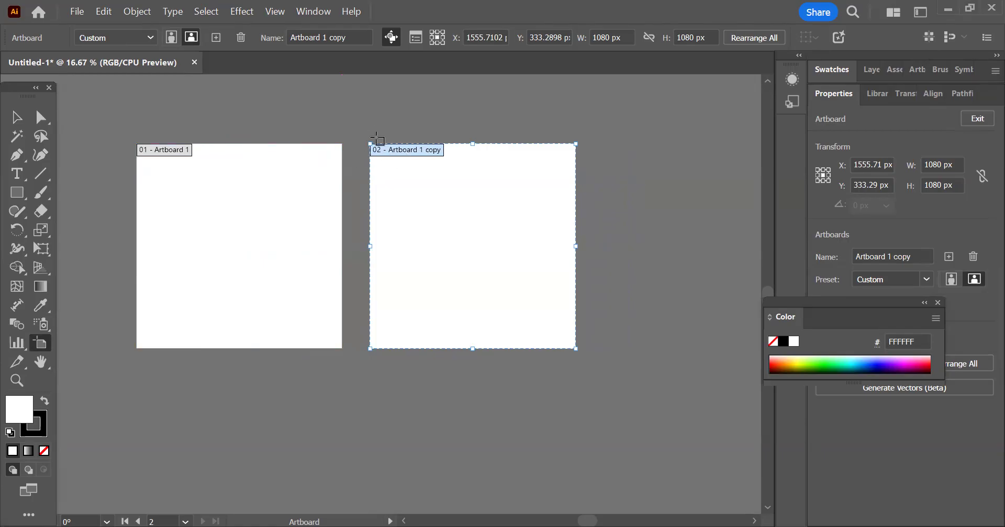
left_click_drag(419, 285, 662, 258)
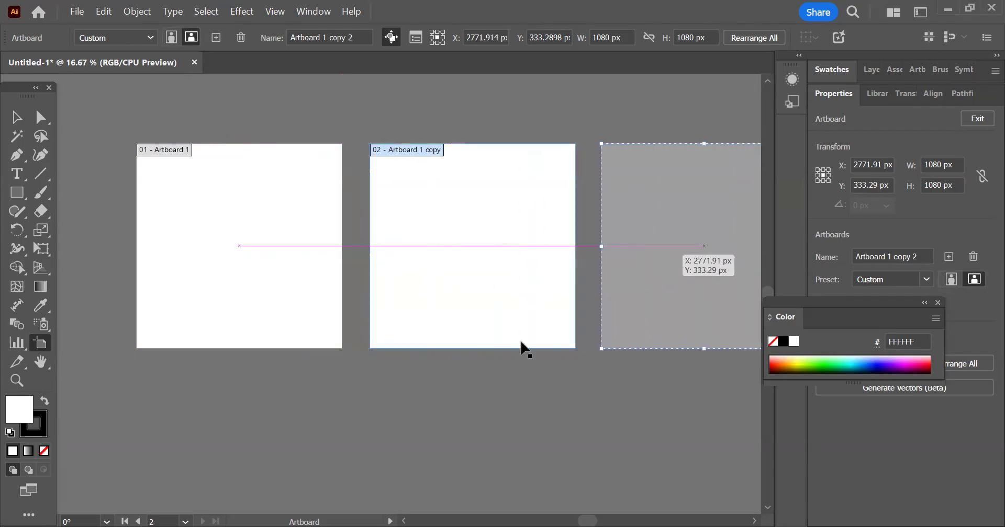
scroll(139, 339, "down", 2)
left_click_drag(408, 290, 525, 285)
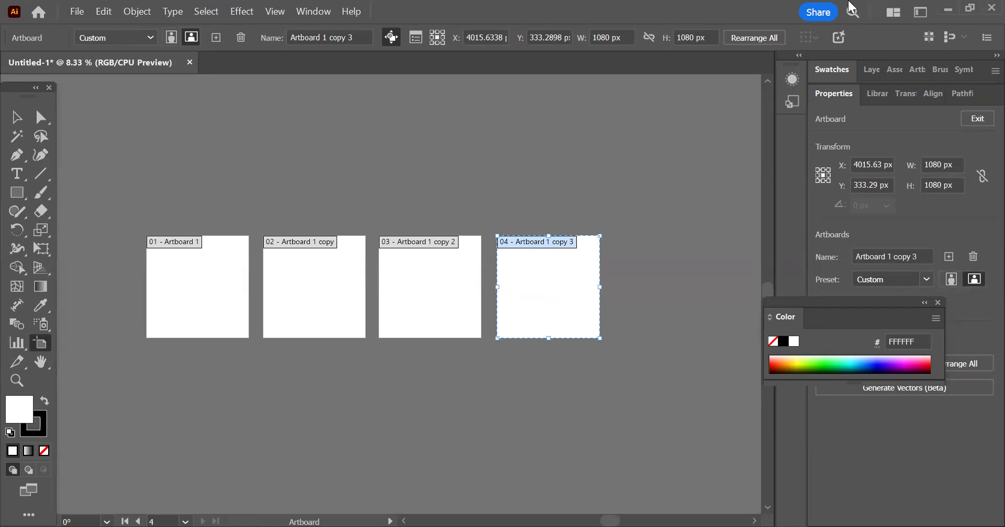
Step: Rearrange all four artboards into a grid of 2 columns with 20 px spacing
left_click(759, 42)
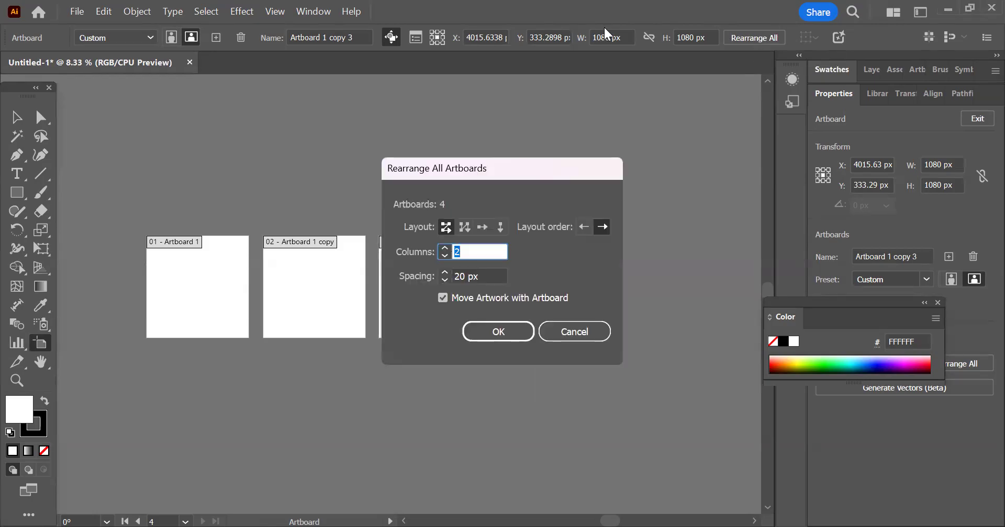
left_click_drag(519, 164, 595, 14)
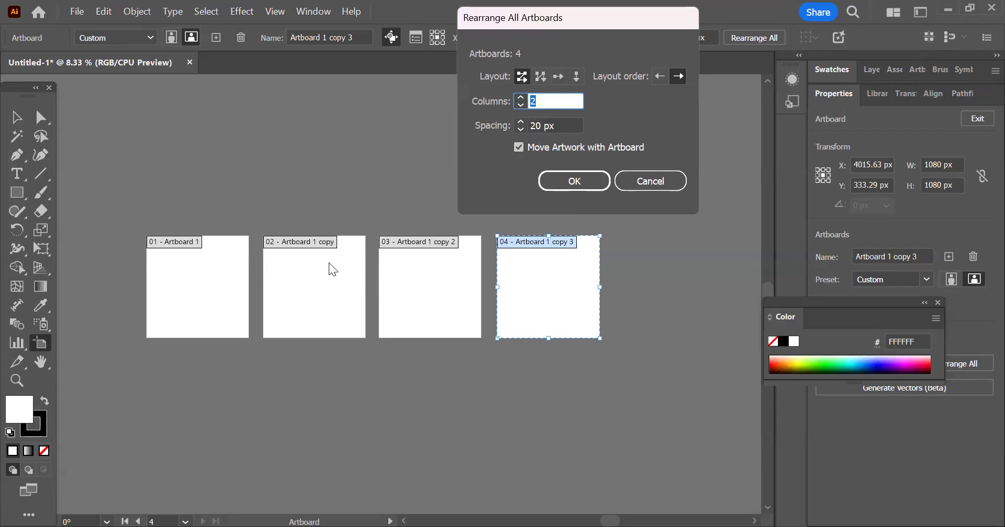
left_click(573, 182)
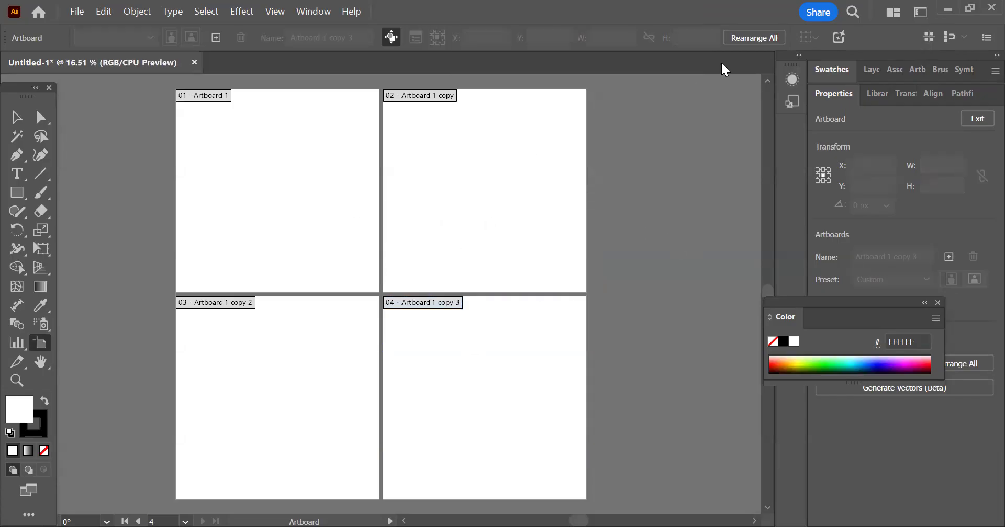
Step: Rearrange all artboards again with the spacing set to 100 px, and return to the Selection tool
left_click(744, 38)
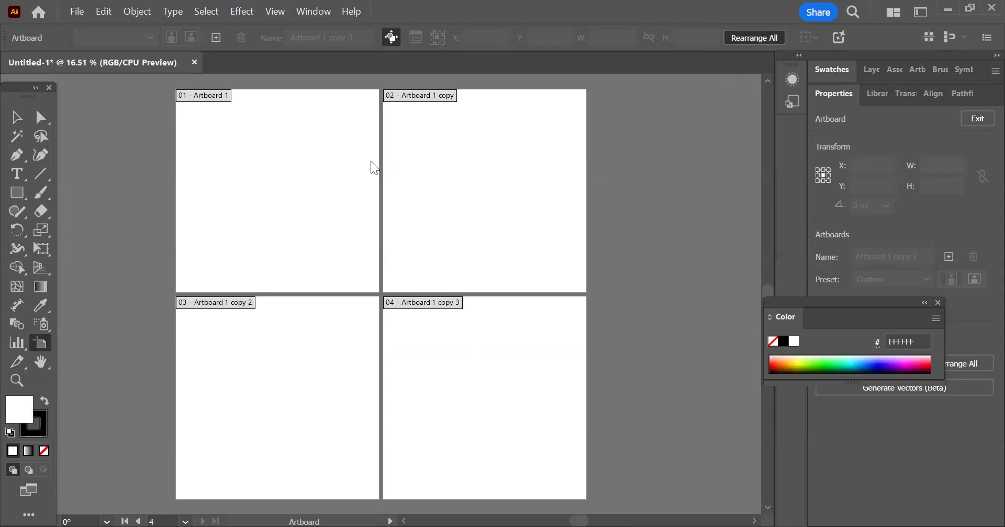
key("Tab")
type("100")
left_click(575, 182)
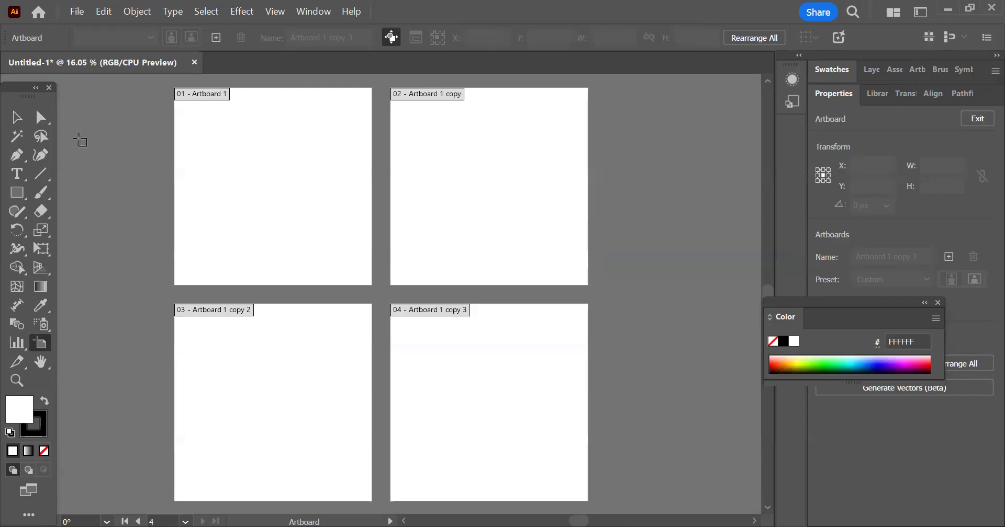
left_click(16, 117)
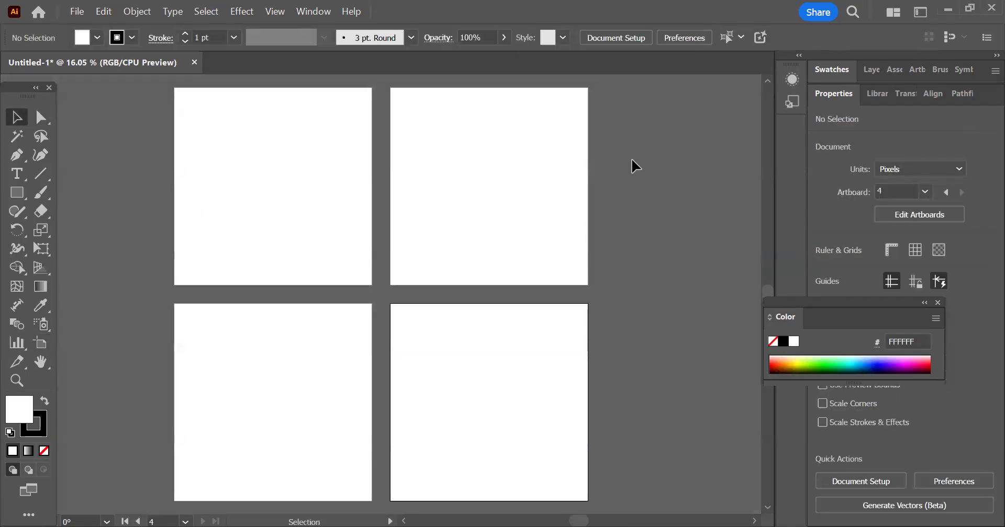
Step: Draw a rectangle about 600 by 560 px on the first artboard and copy it onto the other three artboards
left_click(24, 193)
left_click_drag(175, 89, 284, 192)
key("v")
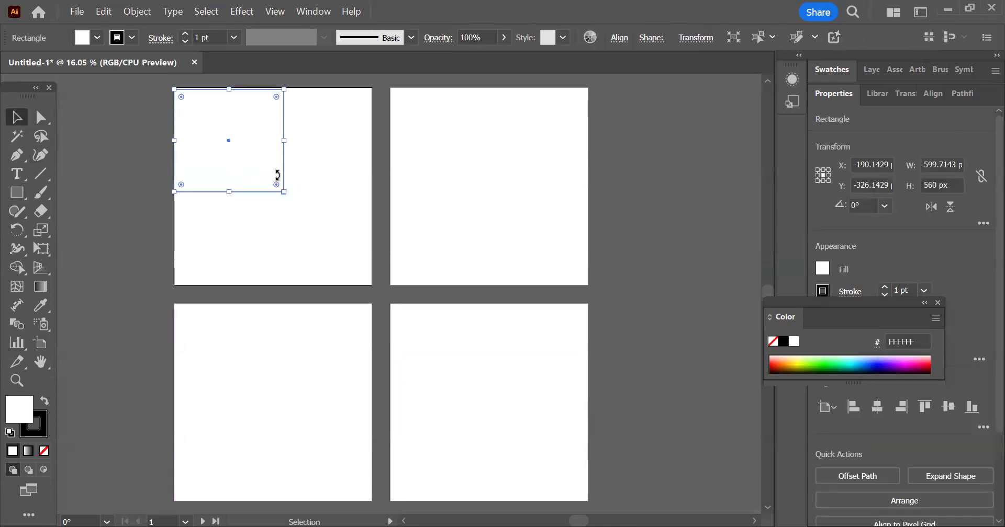
left_click_drag(226, 137, 284, 395)
left_click_drag(287, 335, 470, 313)
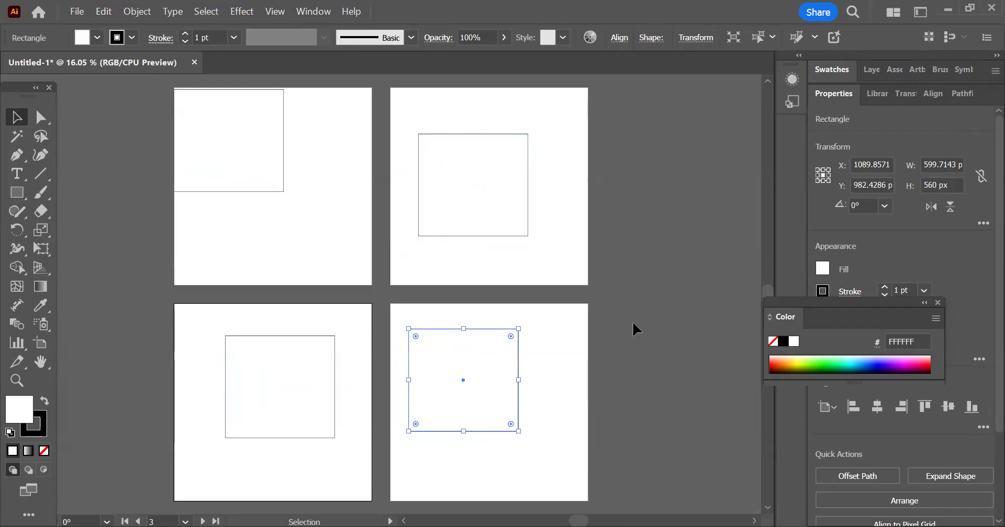
left_click(703, 241)
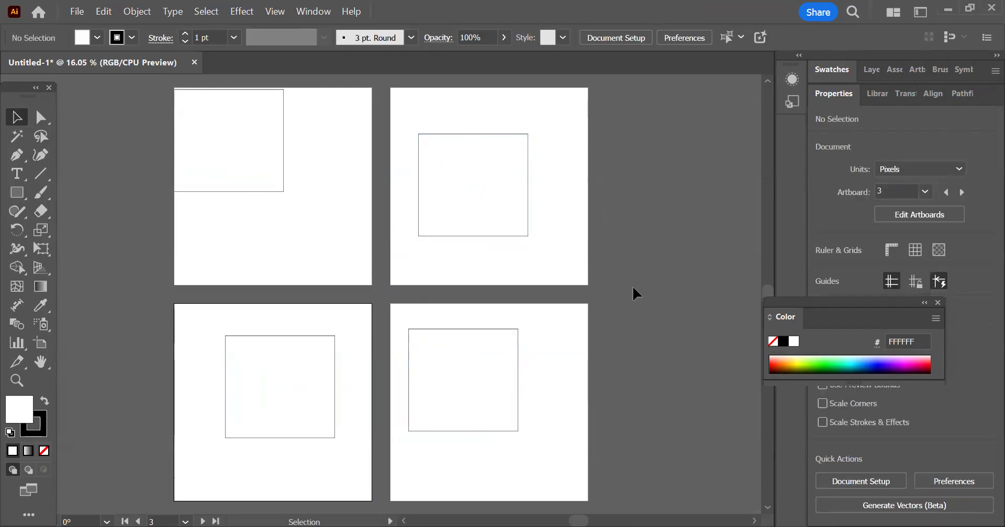
Step: Try moving the fourth artboard out of the grid with the Artboard tool, and restore its place in the grid
scroll(231, 416, "down", 2)
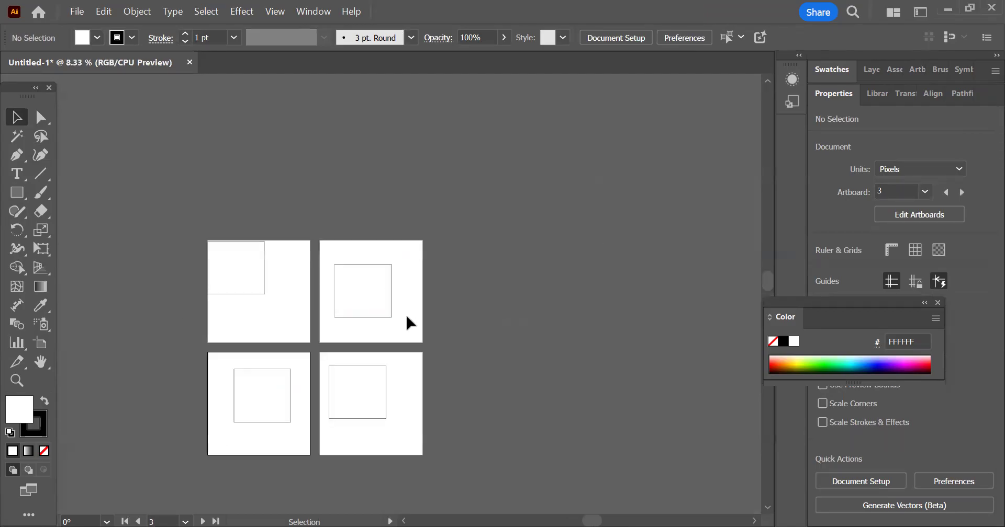
left_click(378, 358)
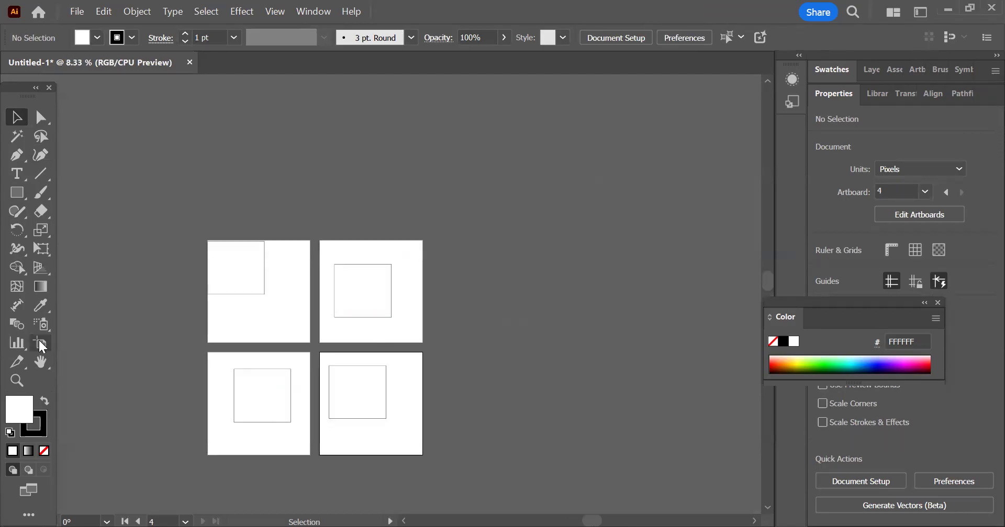
left_click(41, 346)
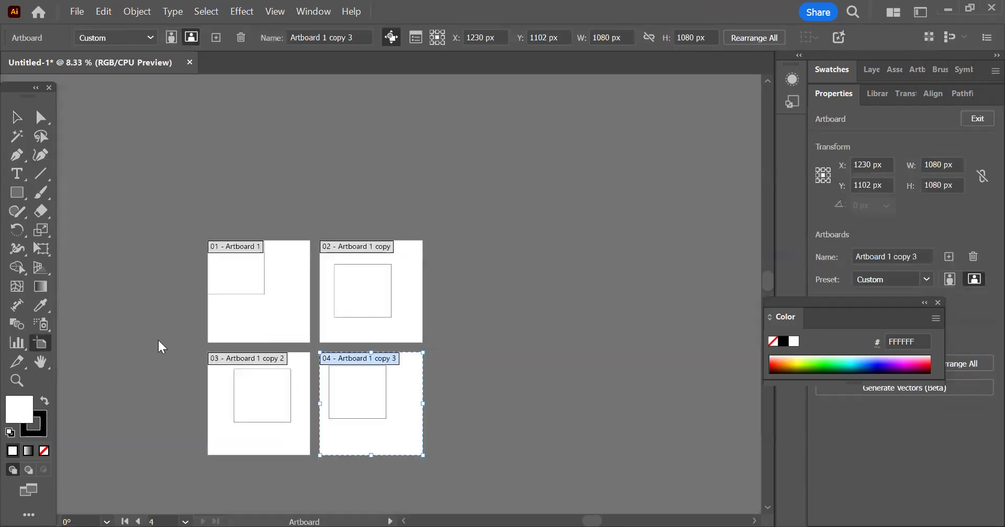
left_click_drag(418, 362, 666, 214)
mouse_move(603, 312)
left_mouse_down()
mouse_move(490, 427)
mouse_move(536, 352)
left_mouse_up()
left_click_drag(553, 338, 388, 432)
left_click(492, 276)
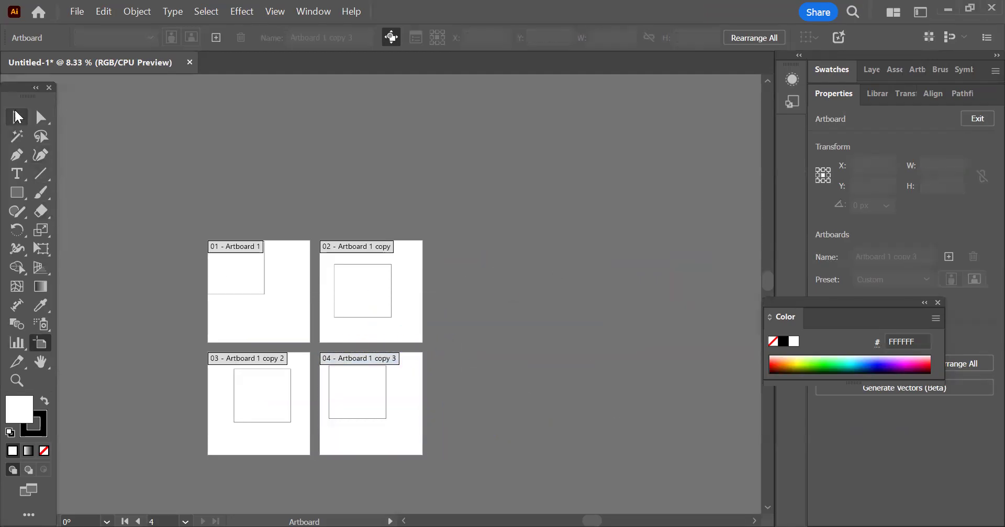
left_click(17, 116)
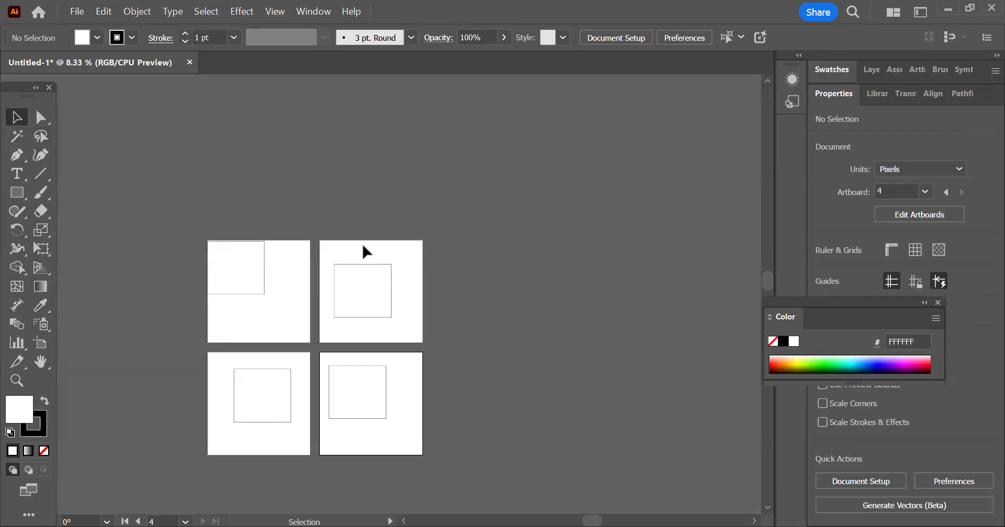
Step: Move the first artboard's rectangle away from the corner, closer to the middle of the artboard
left_click_drag(293, 320, 317, 241)
scroll(273, 230, "up", 2)
left_click_drag(271, 152, 294, 197)
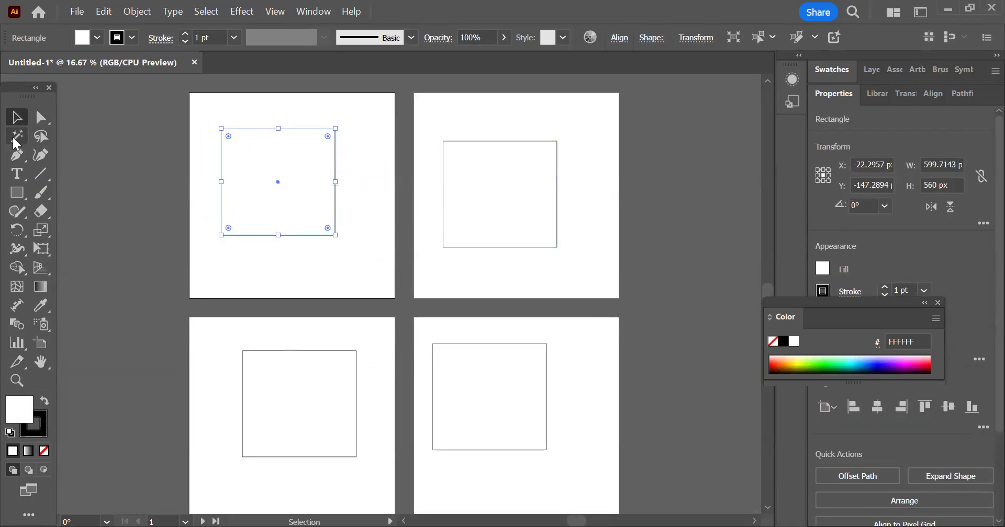
left_click(42, 344)
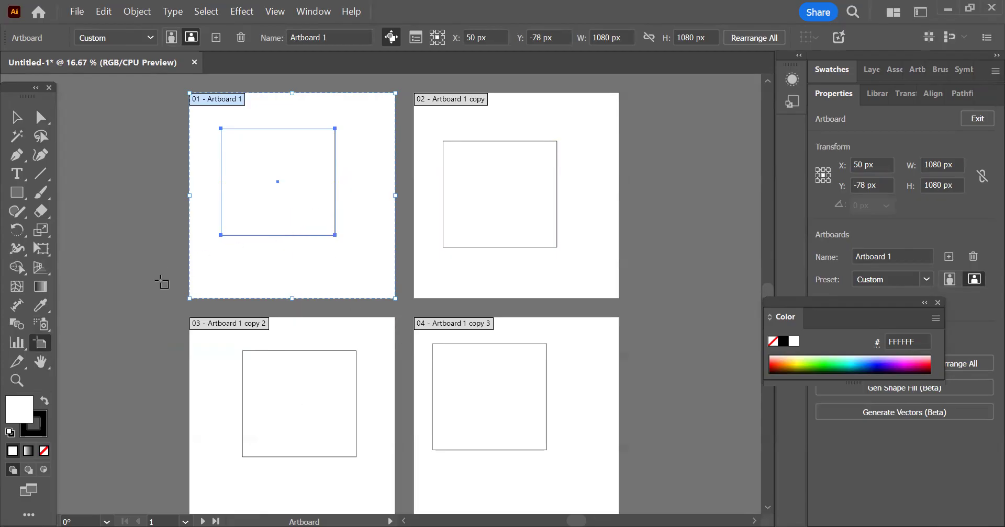
scroll(162, 283, "down", 1)
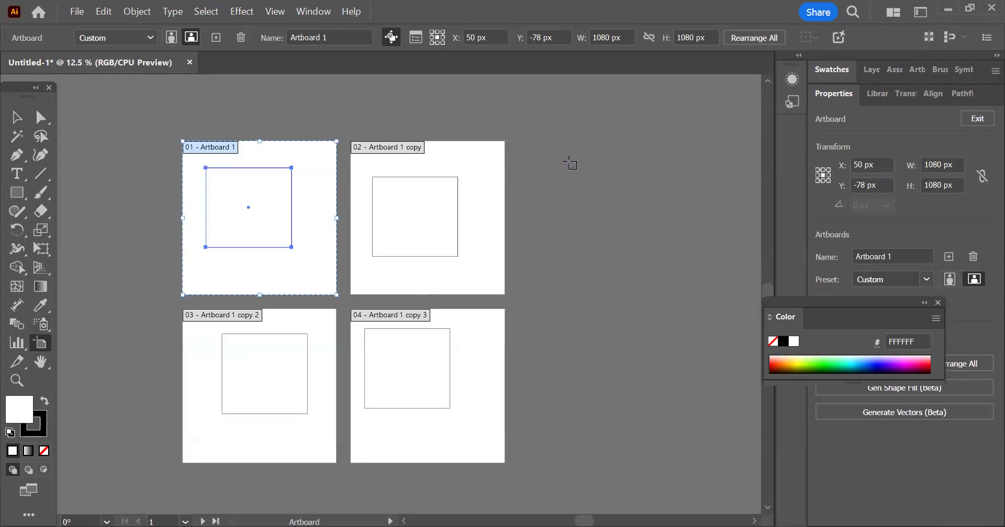
left_click(549, 142)
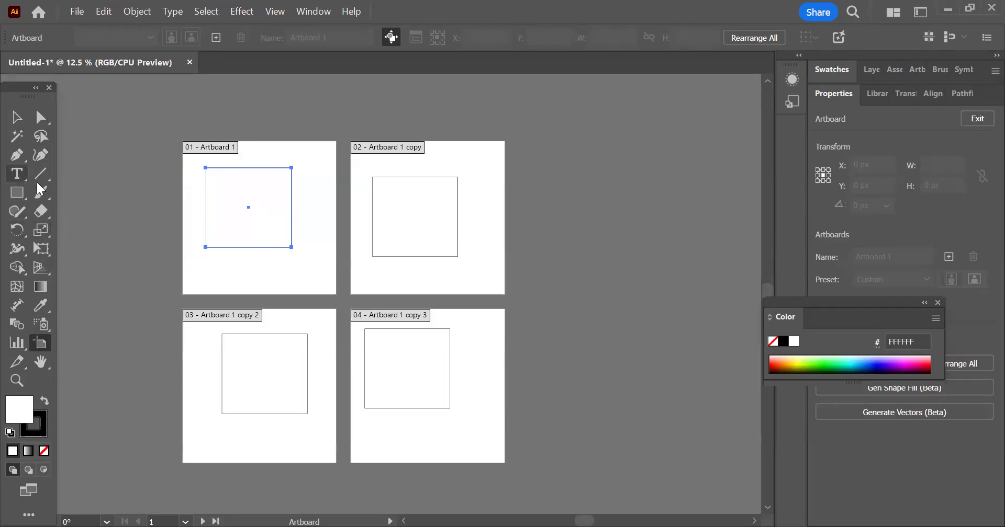
Step: Select the rectangles on all four artboards and delete them
left_click(16, 117)
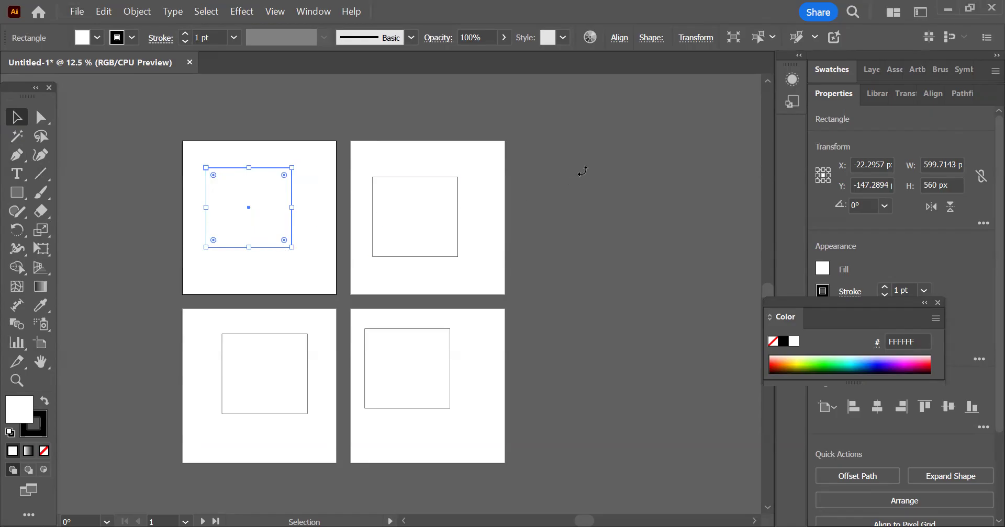
left_click_drag(166, 150, 531, 463)
key("Delete")
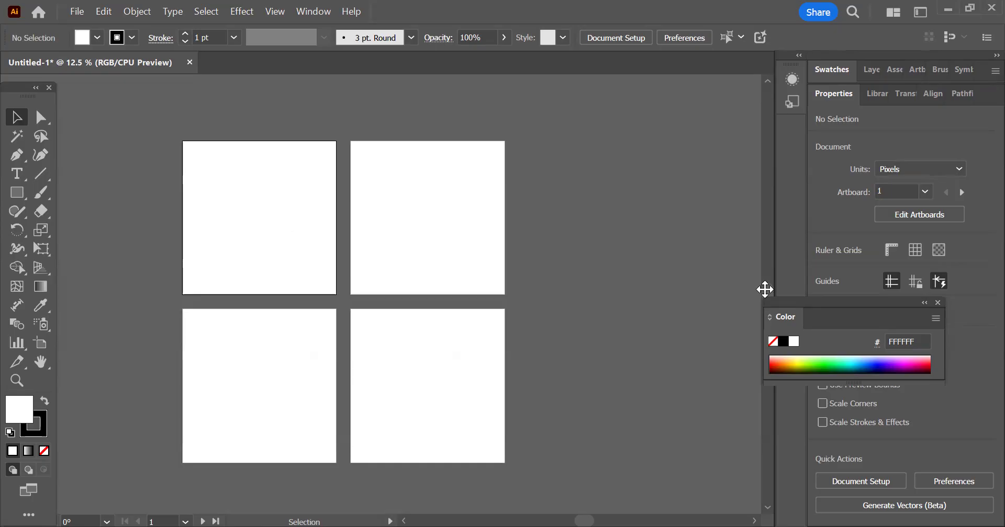
Step: Place the linked image 14_ Lion from the trace folder on the first artboard, about 770 by 514 px
key("ctrl+shift+p")
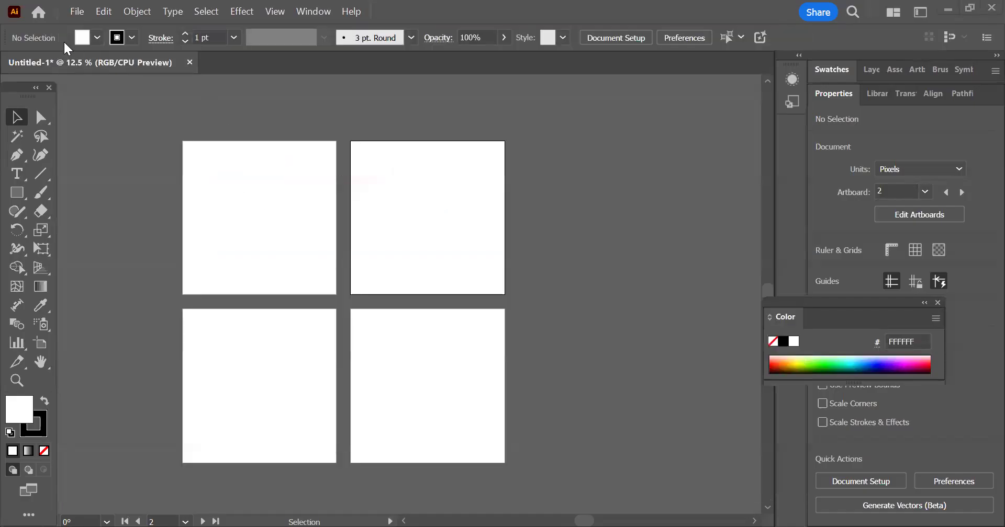
left_click(77, 12)
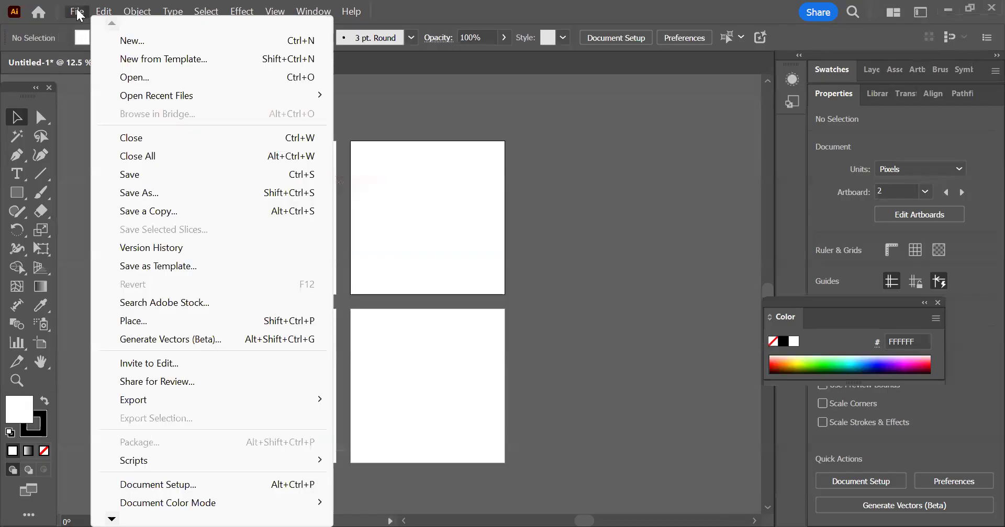
left_click(162, 323)
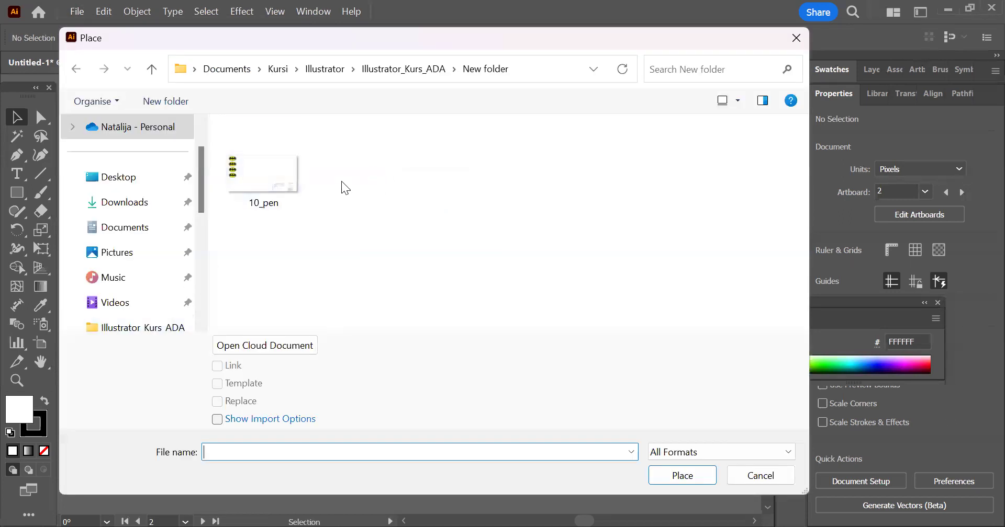
left_click(382, 72)
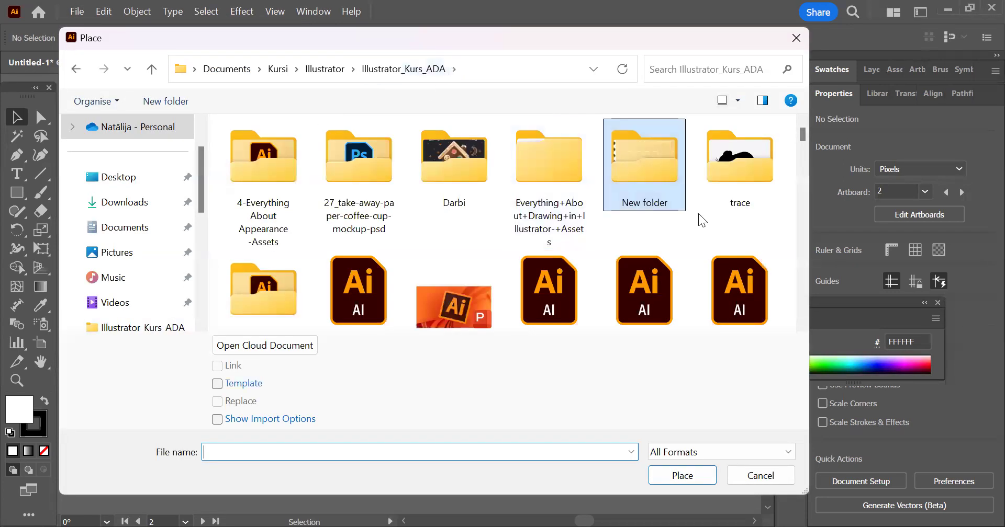
double_click(742, 178)
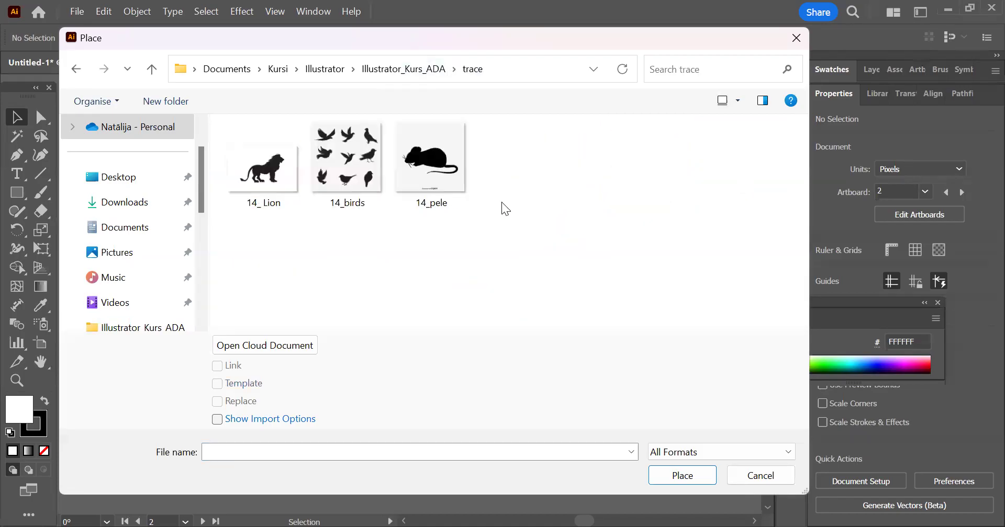
left_click(271, 171)
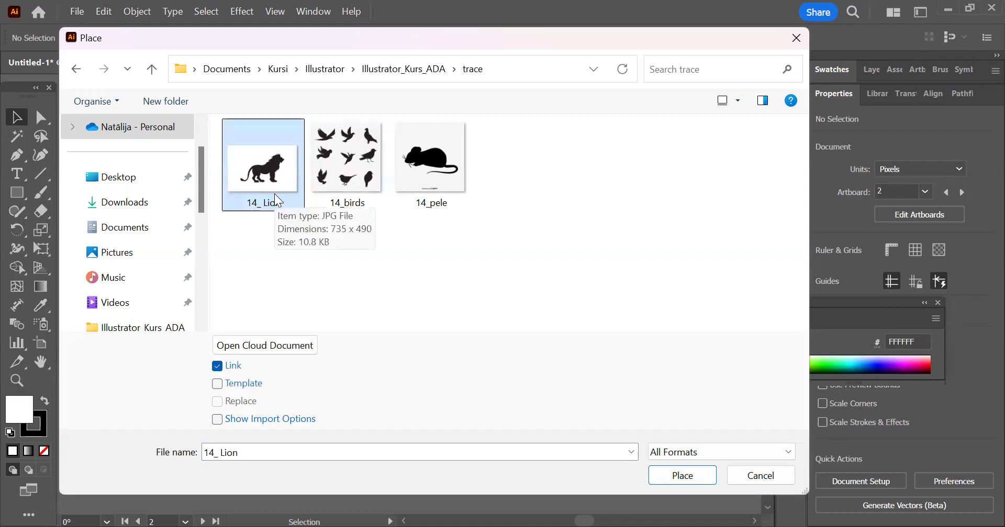
left_click(687, 475)
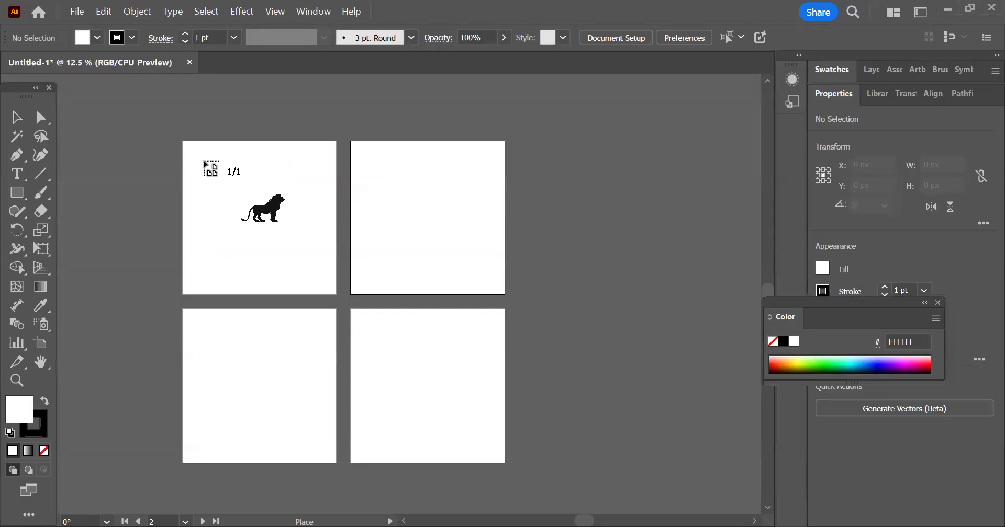
left_click_drag(201, 159, 313, 256)
Step: Move the placed lion image into the lower part of the first artboard and deselect it
left_click_drag(273, 202, 279, 244)
left_click(624, 267)
scroll(227, 265, "up", 3)
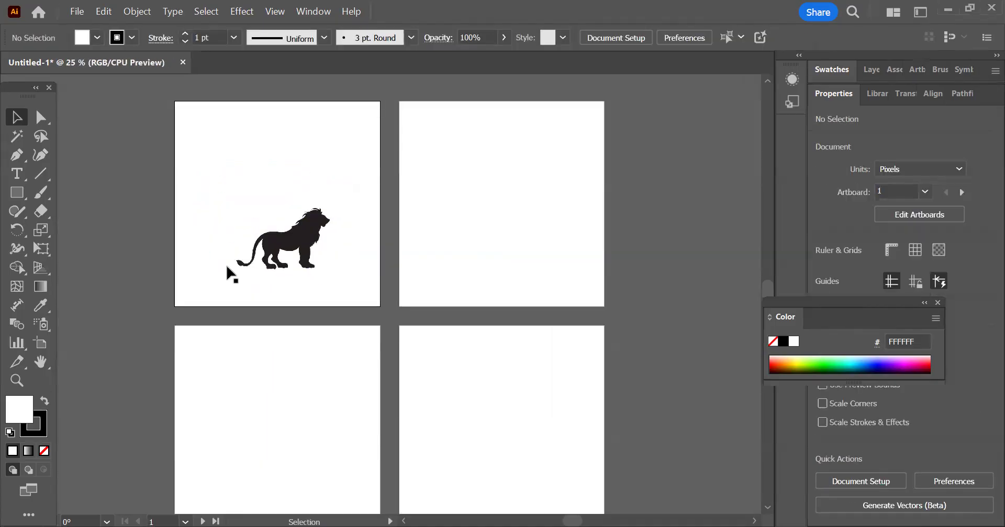
left_click_drag(373, 232, 350, 248)
left_click(532, 262)
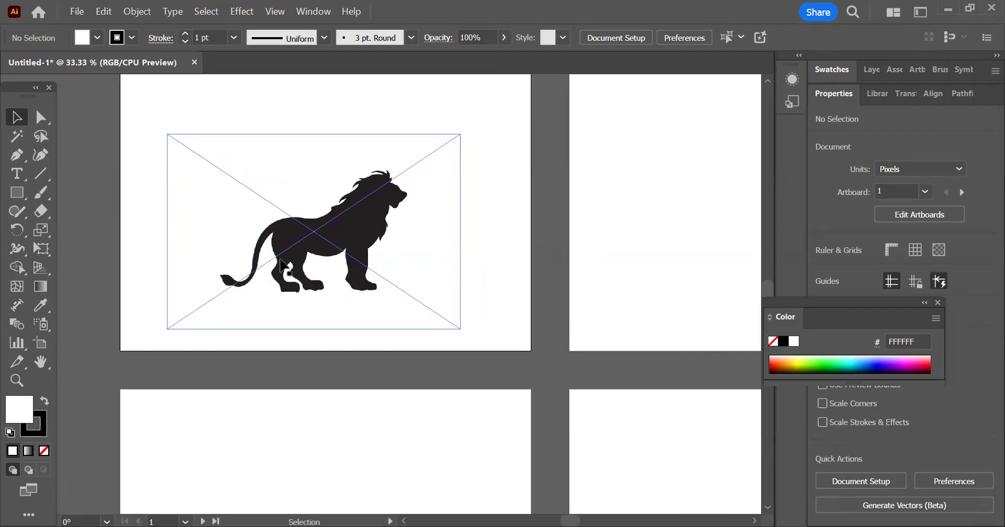
scroll(277, 262, "down", 1)
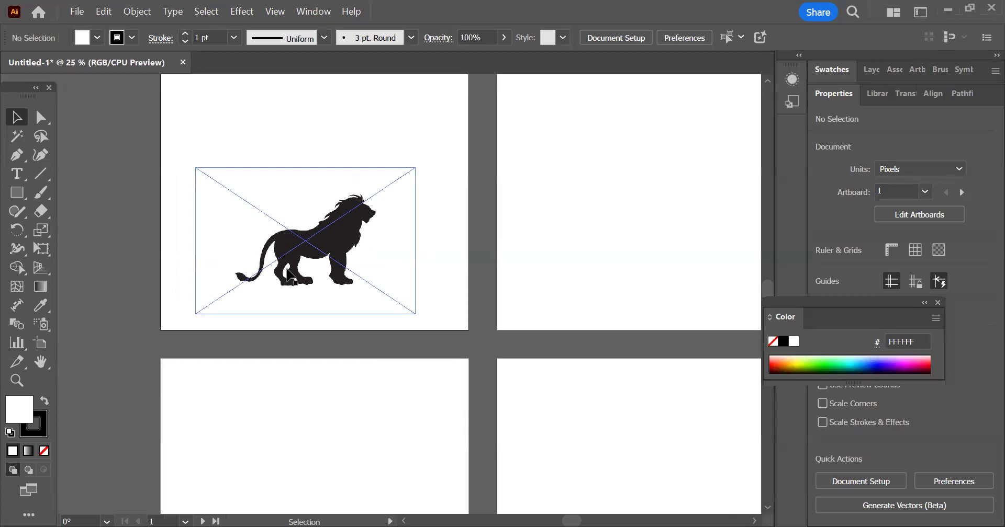
scroll(288, 268, "down", 1)
left_click_drag(313, 152, 319, 199)
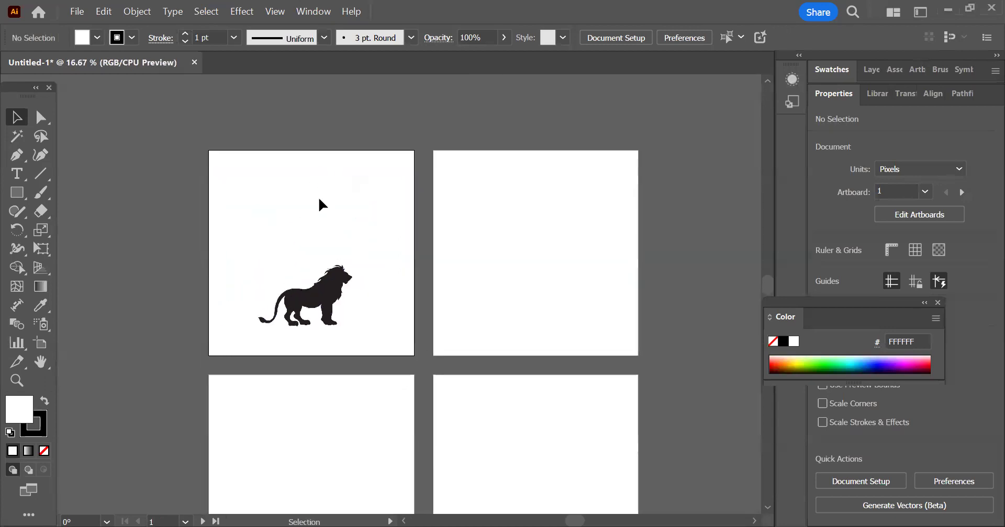
Step: Trace the lion image with the Black and White Logo preset of Image Trace
left_click(314, 313)
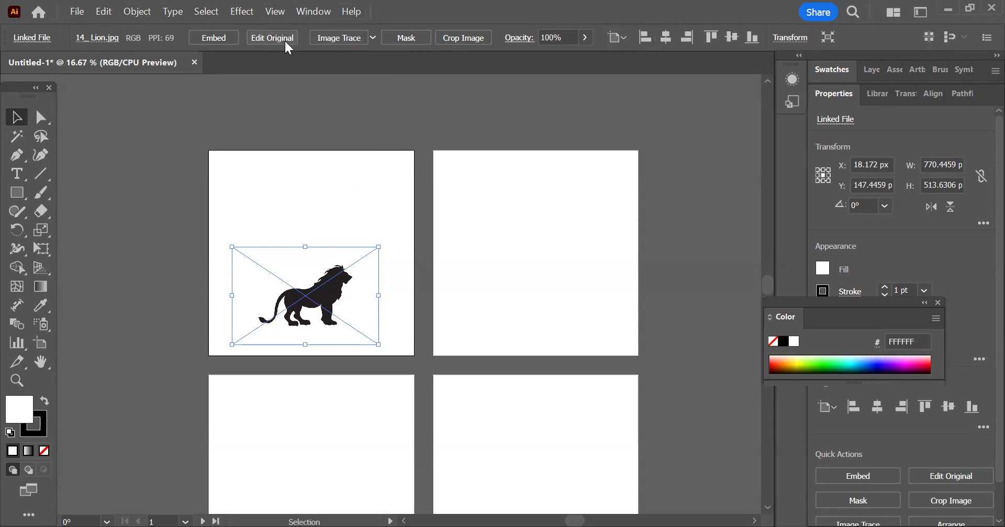
left_click(375, 37)
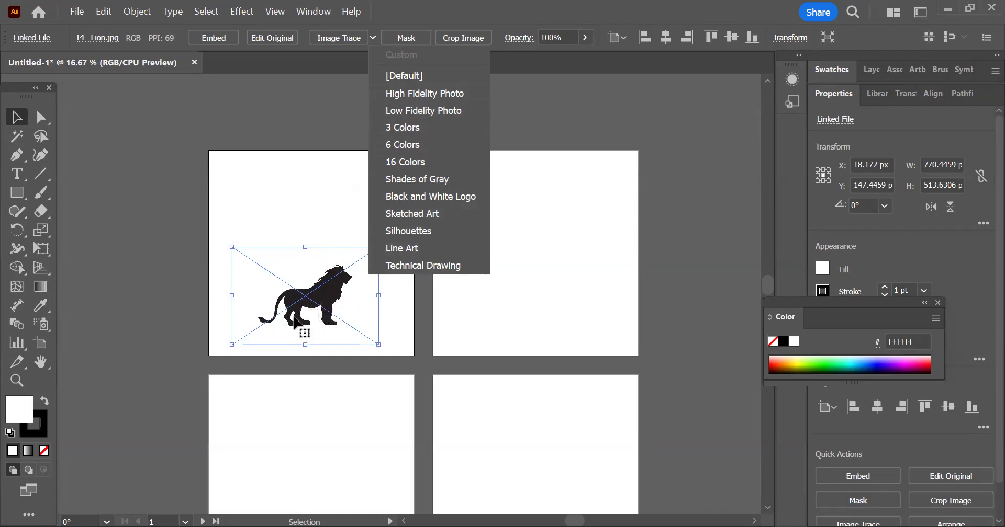
left_click(467, 200)
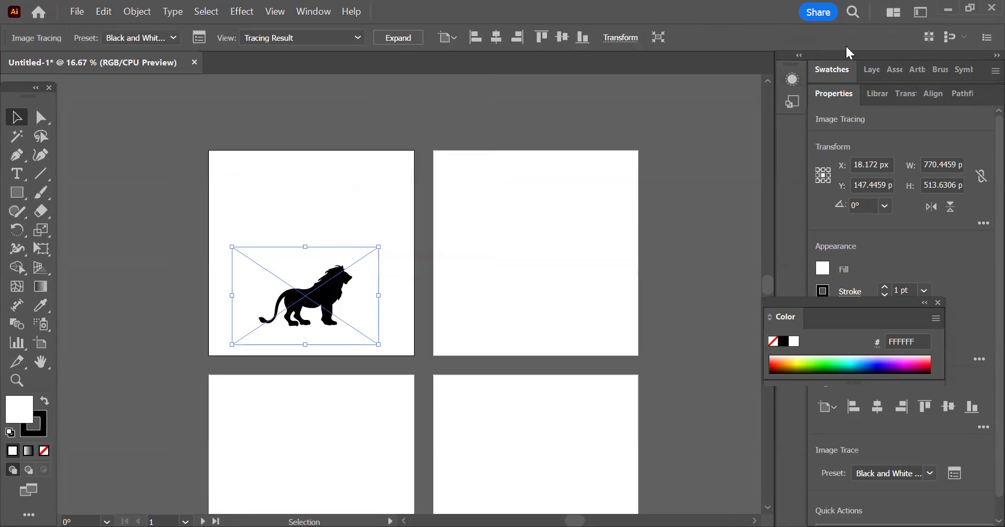
Step: Show the document's layers and list the contents of Layer 1
left_click(313, 11)
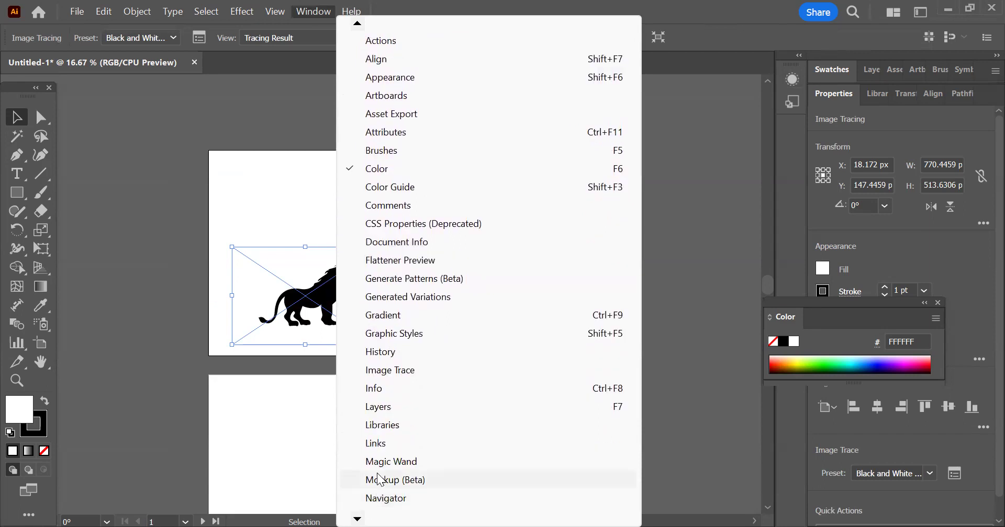
left_click(378, 407)
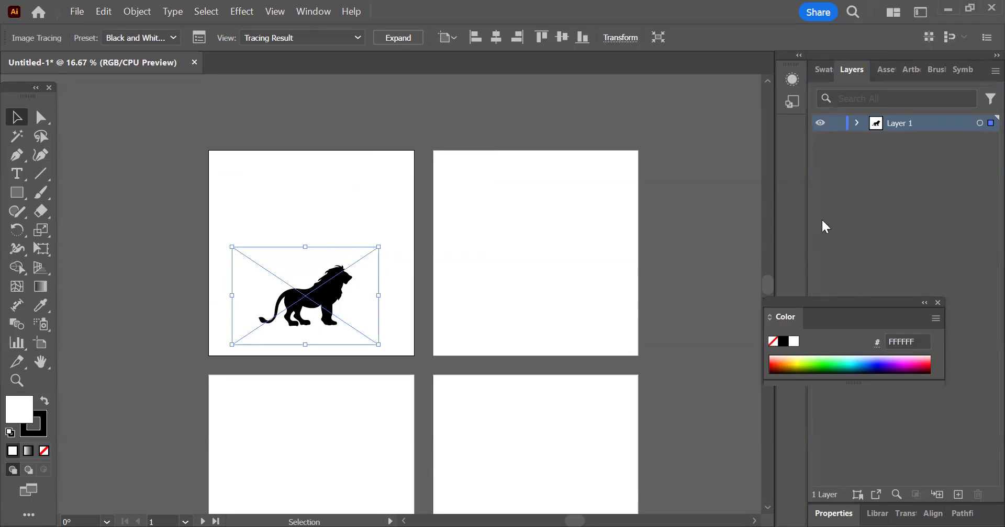
left_click(856, 123)
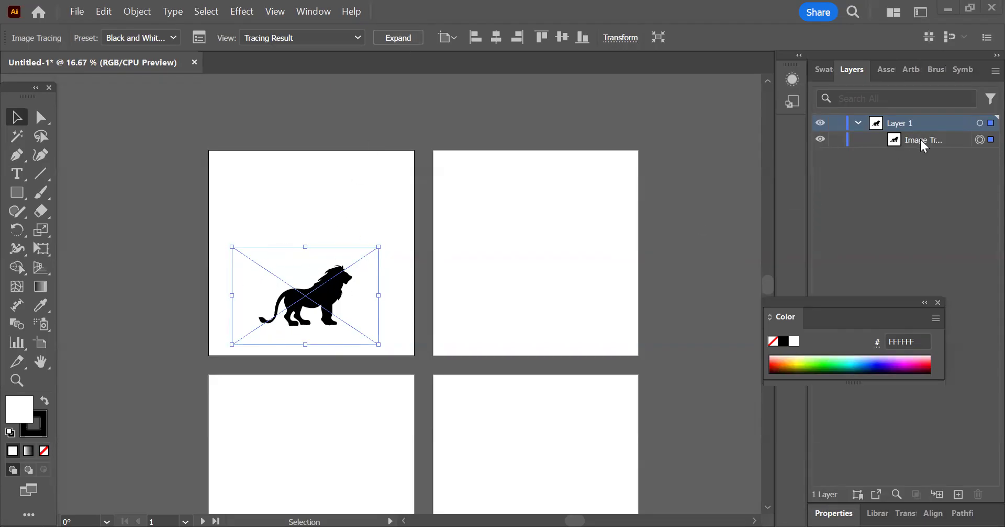
Step: Expand the lion tracing into vector paths and pick out the lion path within its group in the layers
left_click(398, 39)
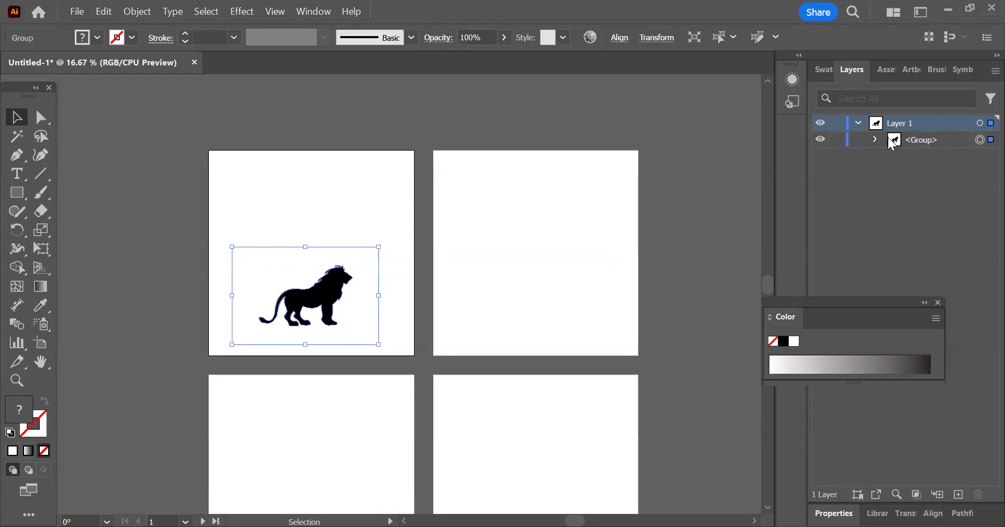
left_click(874, 139)
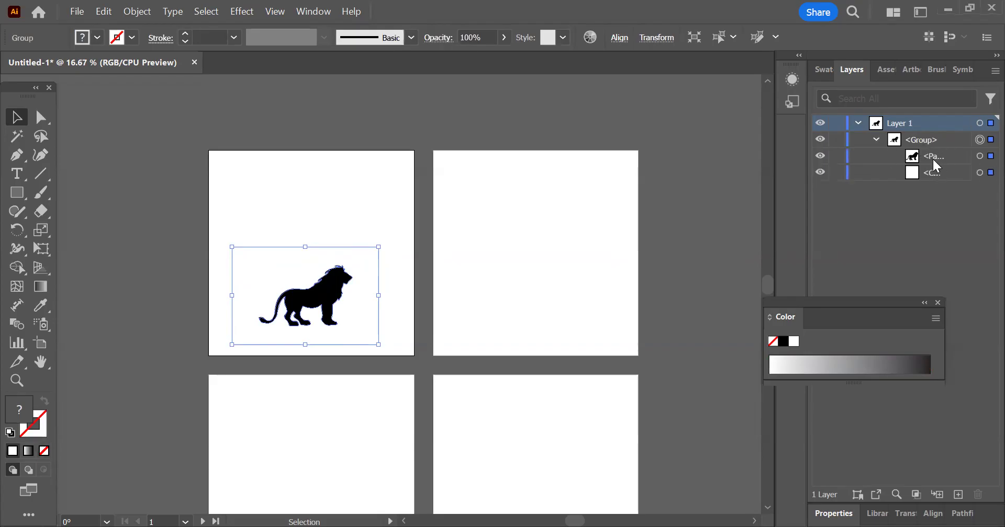
left_click(934, 161)
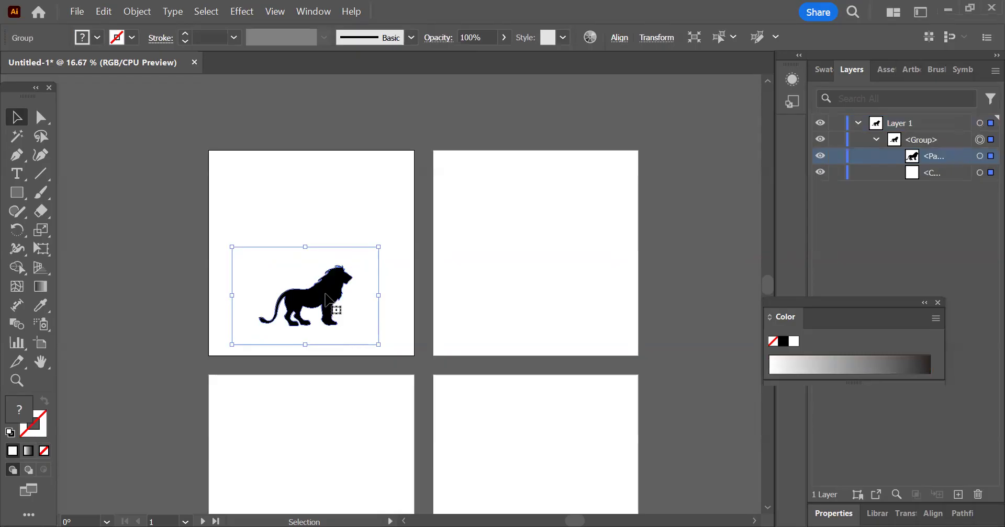
Step: Fill the white background compound path behind the lion with dark magenta 9E005D and clear the selection
left_click(936, 176)
left_click(987, 175)
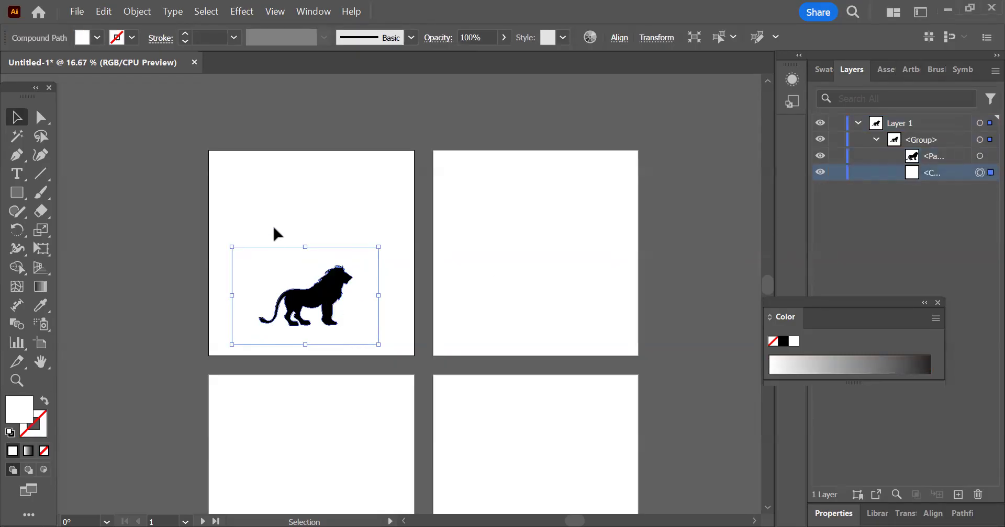
left_click(97, 37)
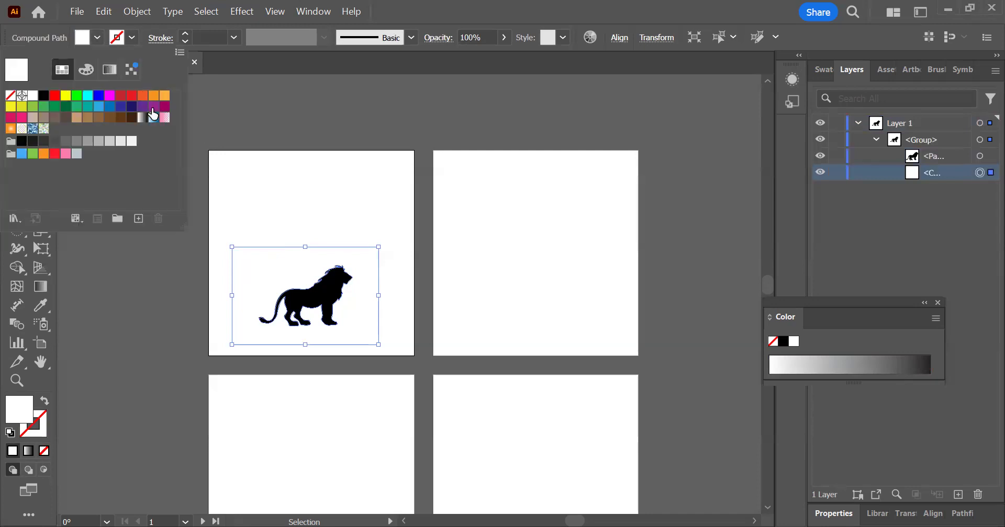
left_click(165, 106)
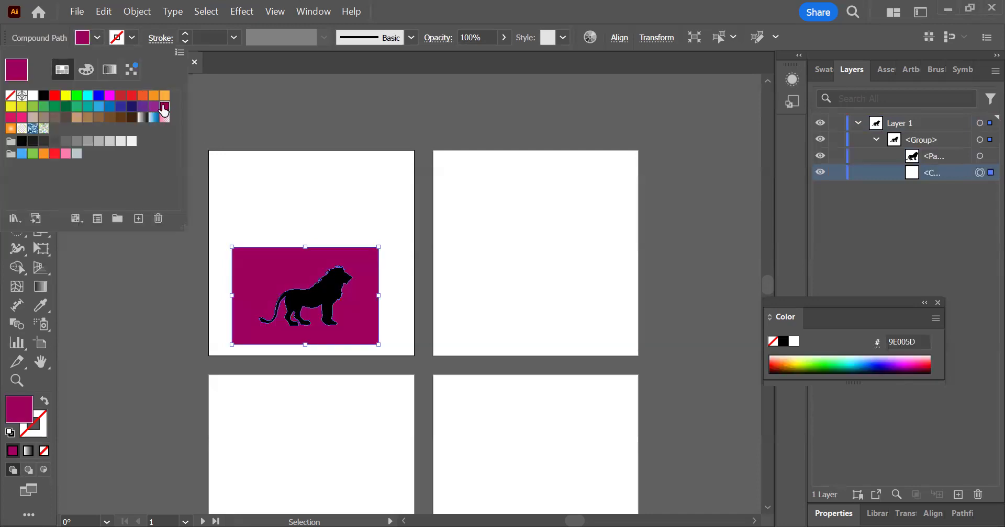
left_click(572, 212)
left_click(374, 269)
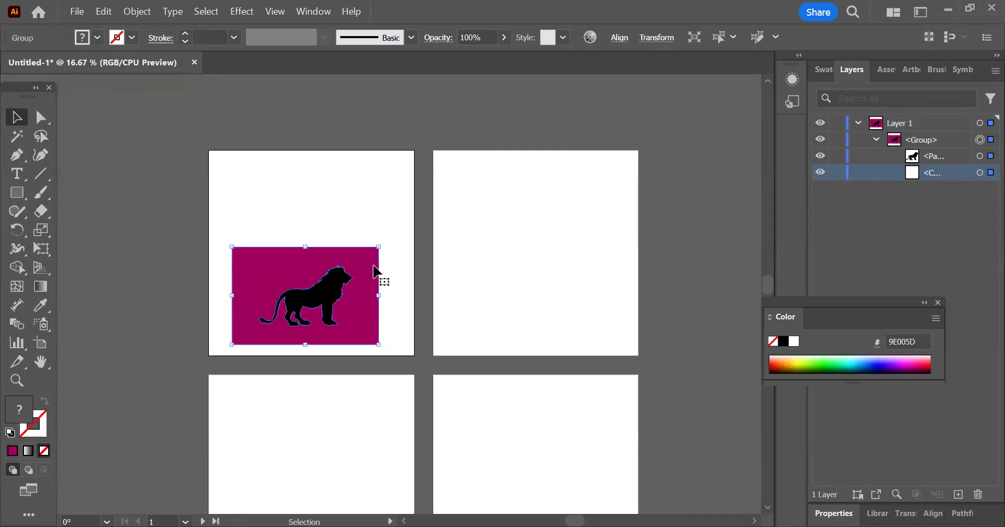
left_click(385, 215)
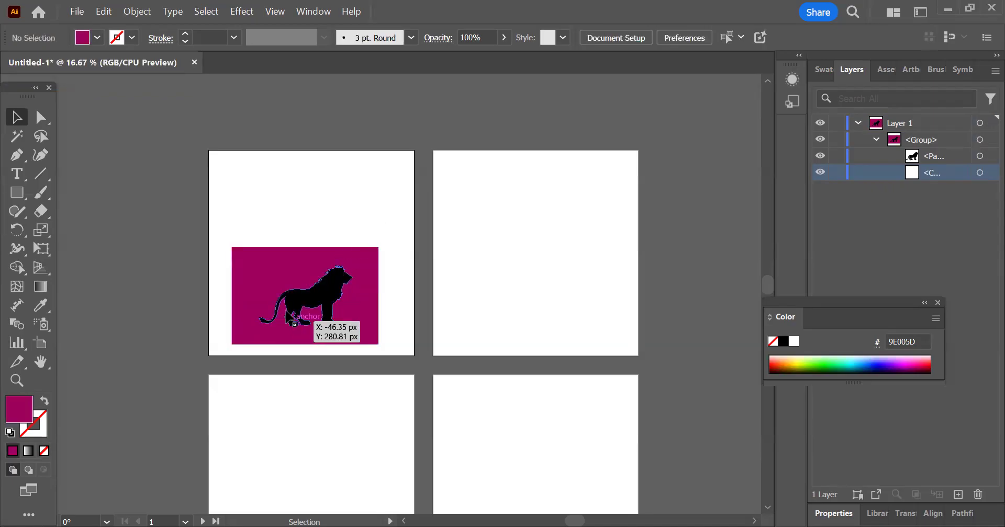
Step: Examine the anchor points along the lion's outline up close with the Direct Selection tool, especially around the mane
scroll(291, 319, "up", 5)
left_click(429, 264)
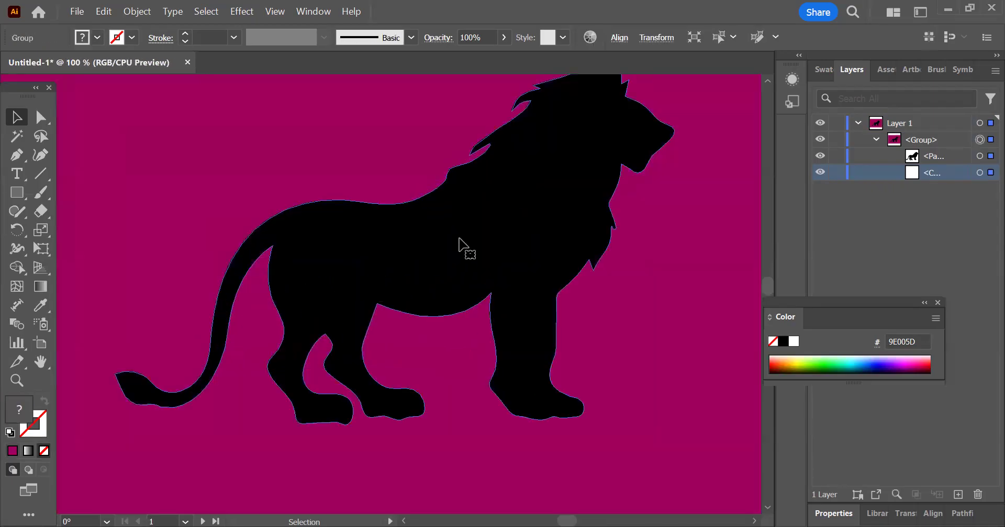
scroll(459, 243, "down", 1)
left_click(42, 115)
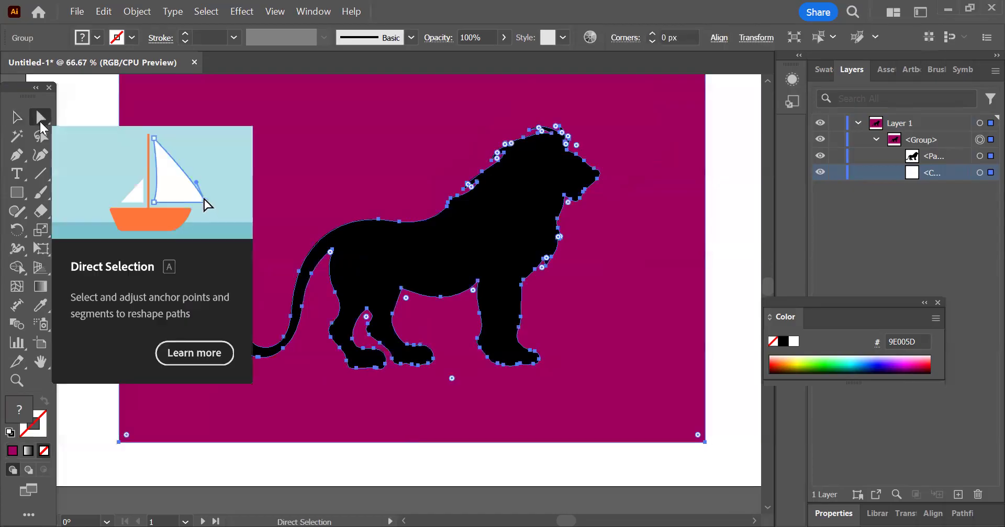
scroll(559, 119, "up", 4)
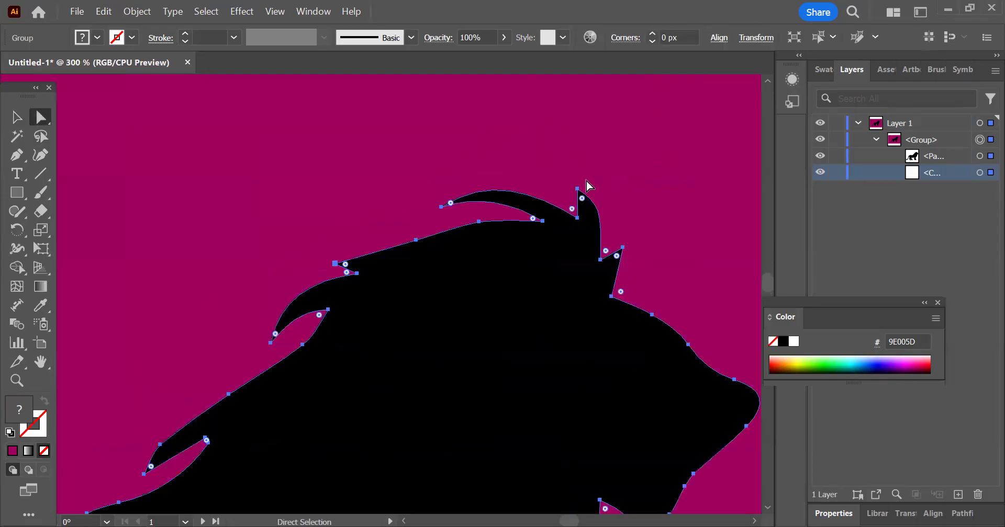
scroll(586, 185, "up", 1)
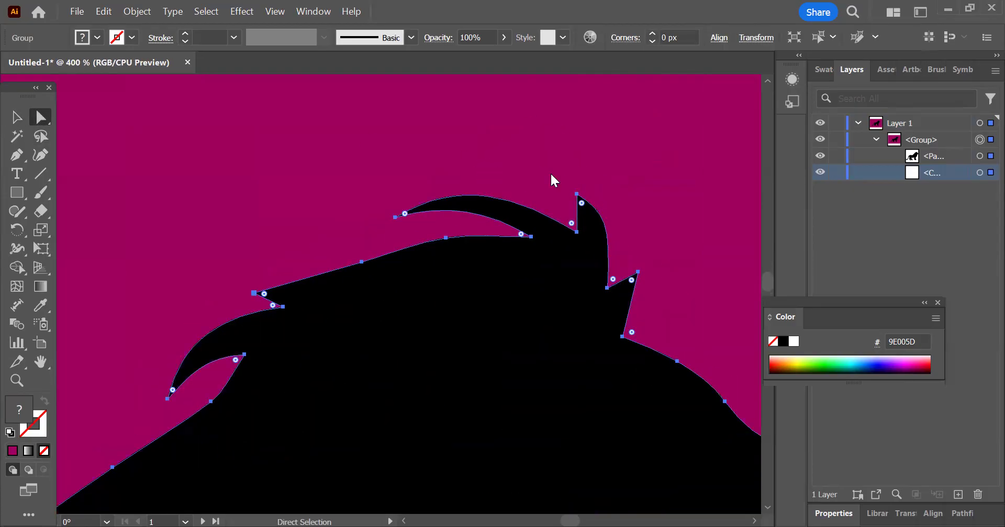
scroll(551, 173, "down", 4)
scroll(429, 321, "down", 1)
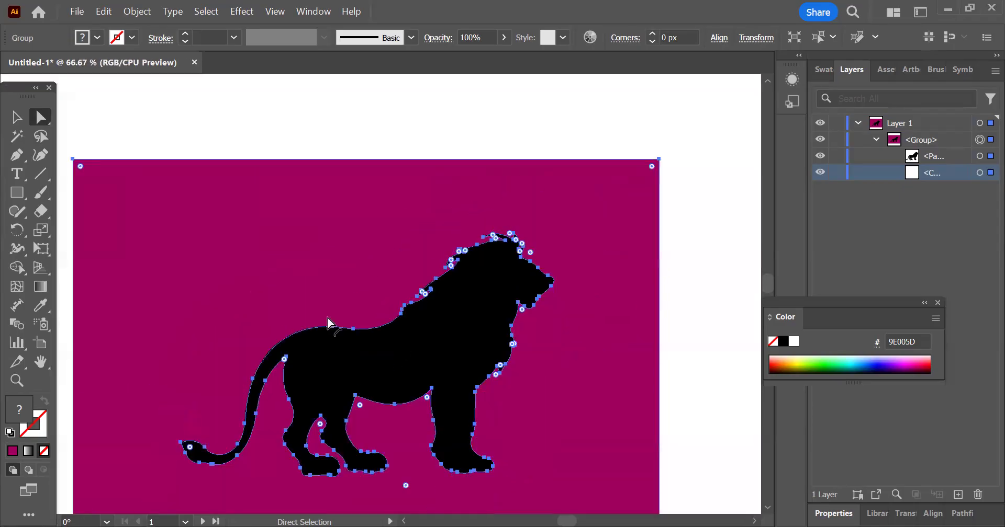
left_click(18, 118)
left_click(328, 128)
scroll(340, 179, "down", 2)
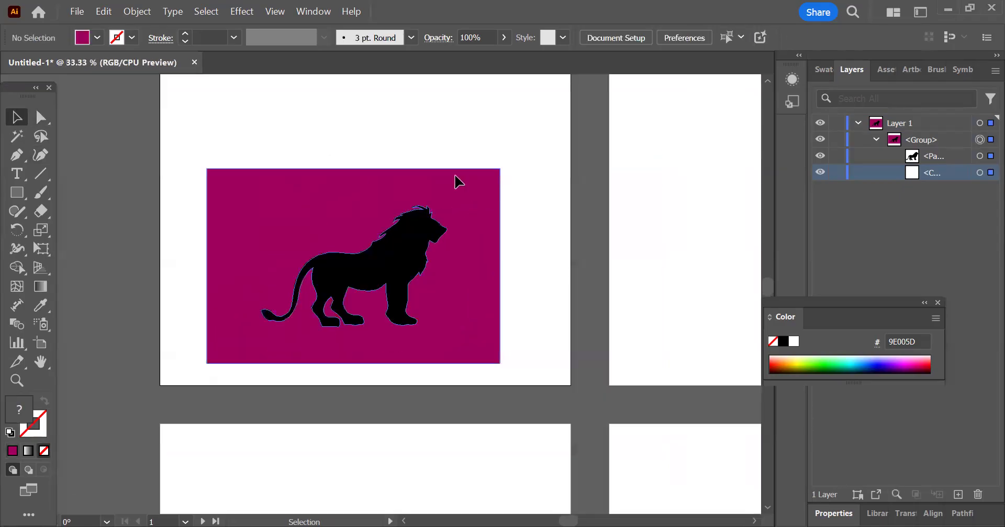
Step: Ungroup the traced artwork to separate the lion from its magenta background
left_click(424, 264)
right_click(326, 250)
left_click(385, 269)
Step: Move the magenta background shape above the black lion, near the upper edge of the first artboard, and deselect it
left_click_drag(443, 338, 471, 164)
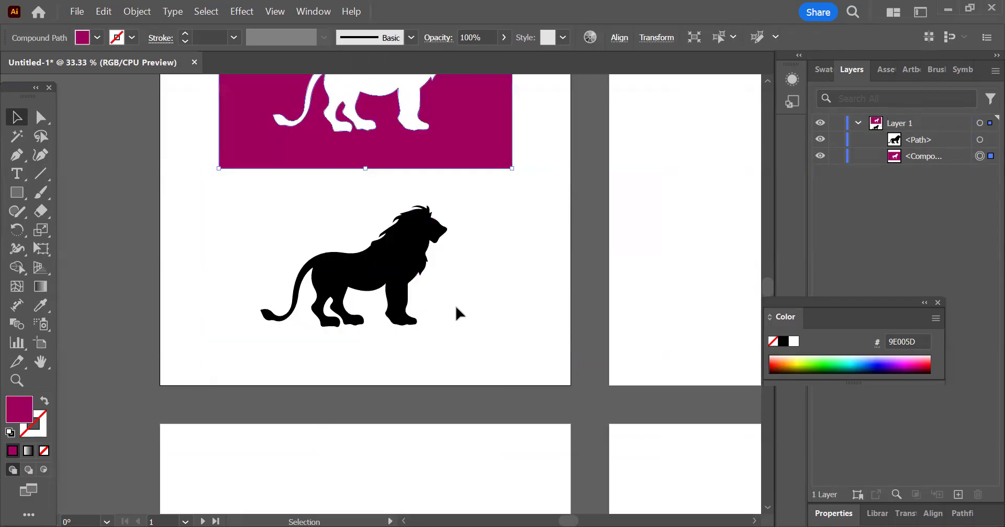
scroll(461, 325, "up", 4)
left_click_drag(476, 198, 471, 212)
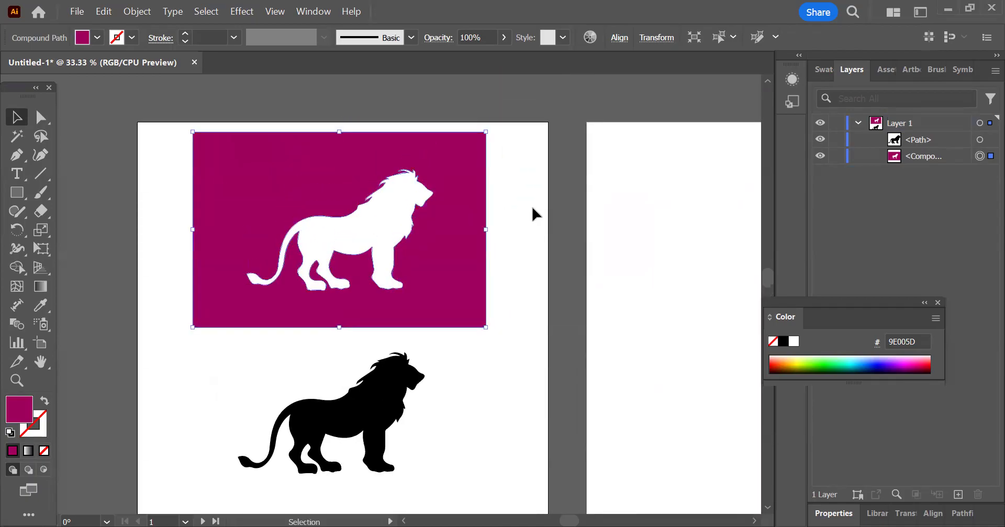
left_click(514, 240)
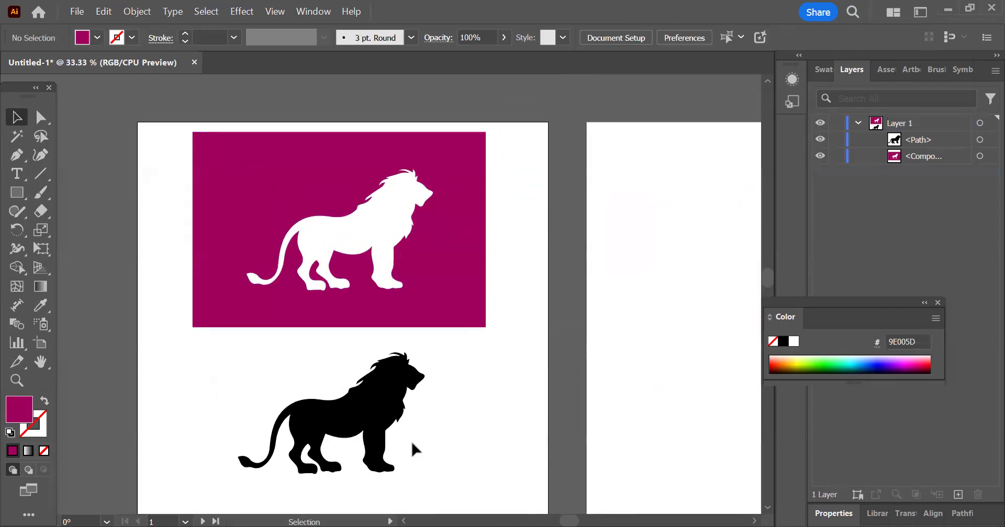
scroll(409, 438, "up", 1)
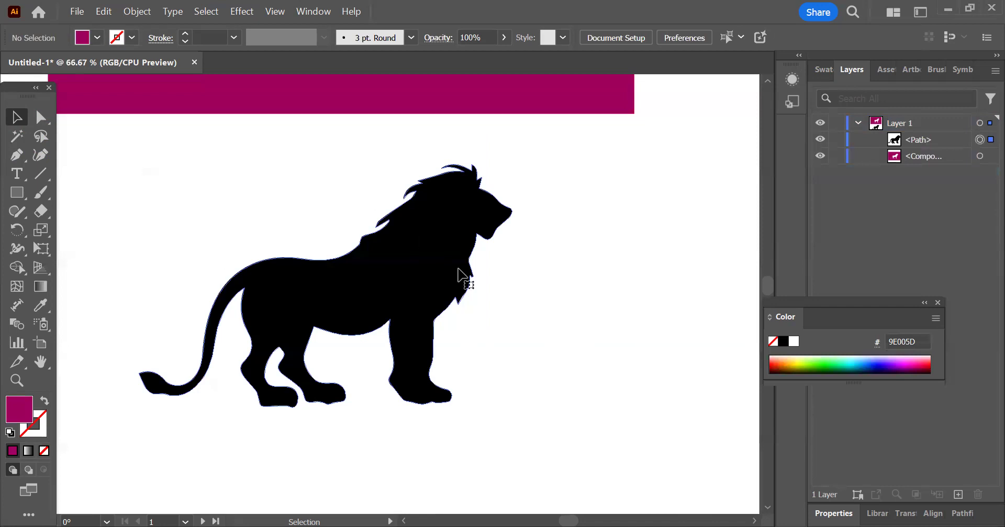
Step: Examine the anchor points along the black lion's outline up close with the Direct Selection tool
left_click(460, 269)
scroll(586, 337, "up", 1)
left_click(41, 116)
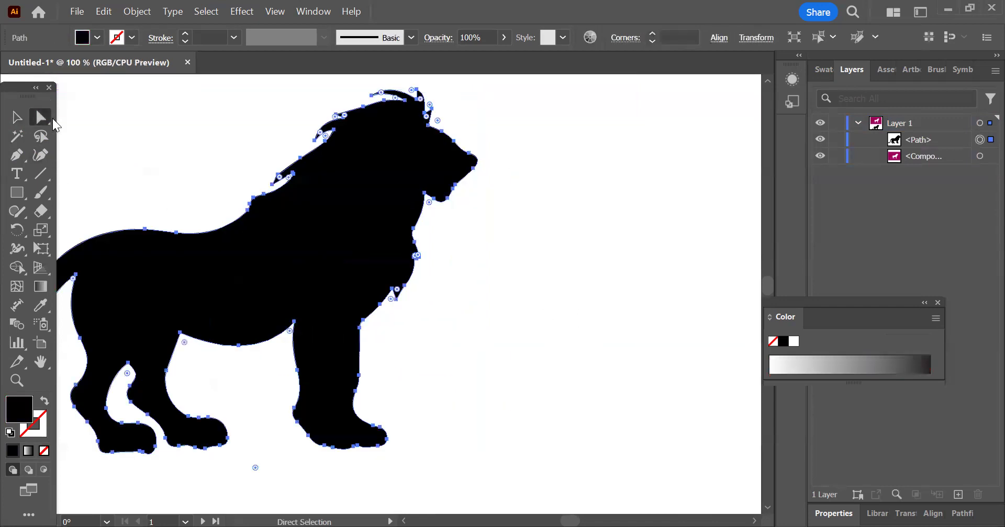
scroll(461, 172, "up", 3)
scroll(461, 171, "up", 1)
left_click_drag(559, 361, 503, 347)
scroll(559, 346, "down", 1)
scroll(569, 357, "down", 4)
left_click(568, 357)
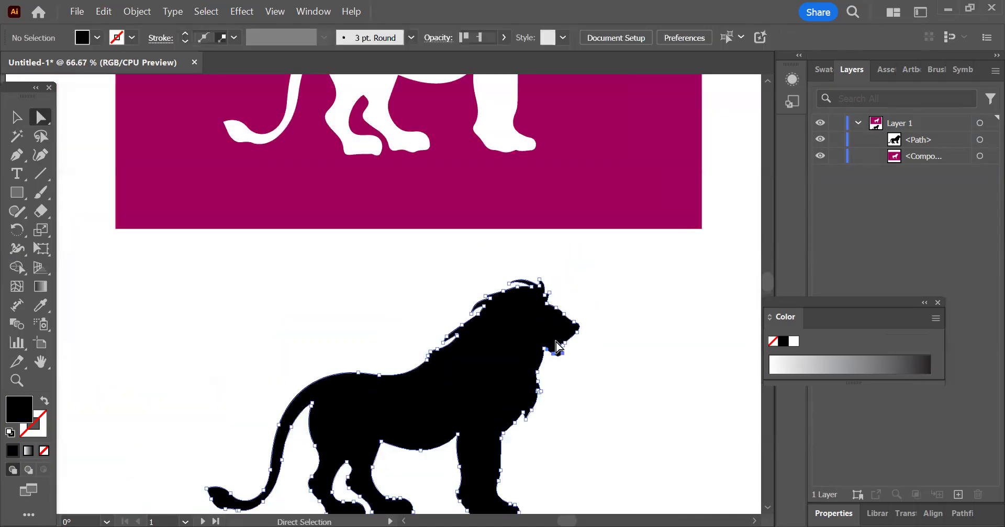
scroll(486, 314, "up", 7)
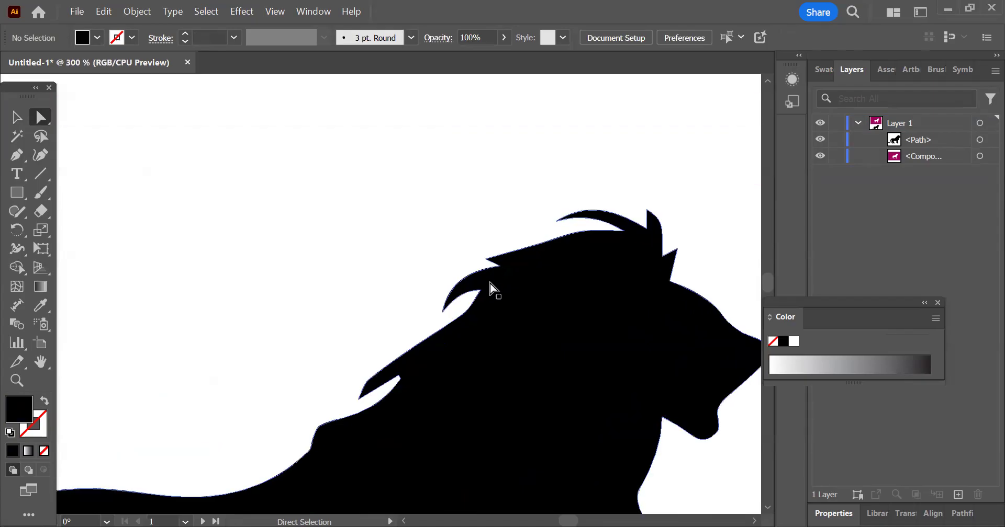
Step: Move the anchor point on the upper edge of the lion's mane slightly outward so the straight edge curves
left_click(511, 194)
left_click_drag(511, 191, 321, 330)
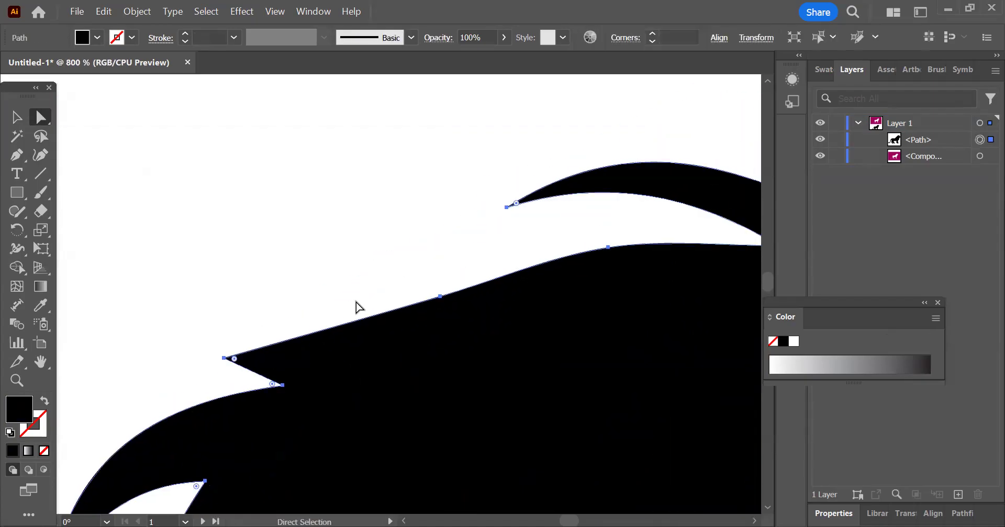
left_click_drag(440, 298, 429, 276)
left_click(432, 282)
left_click(432, 284)
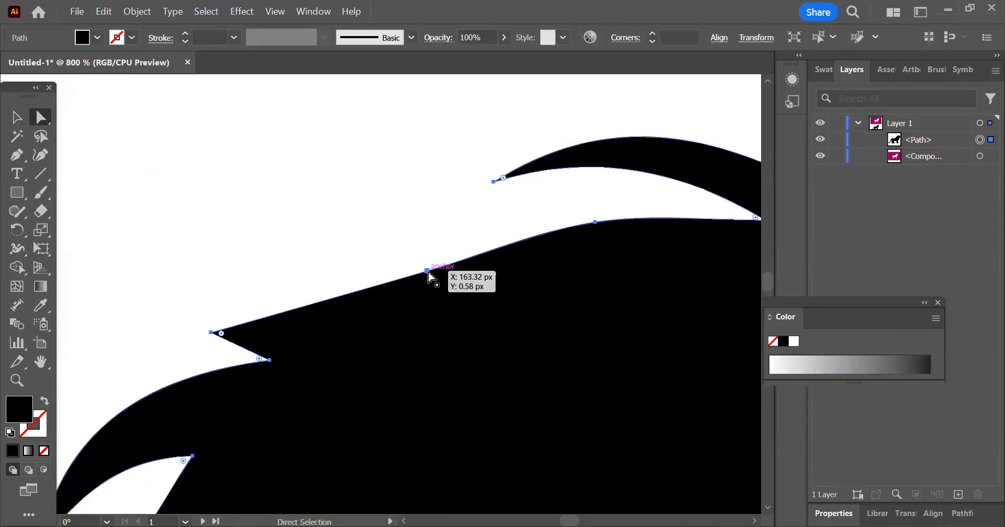
left_click(427, 273)
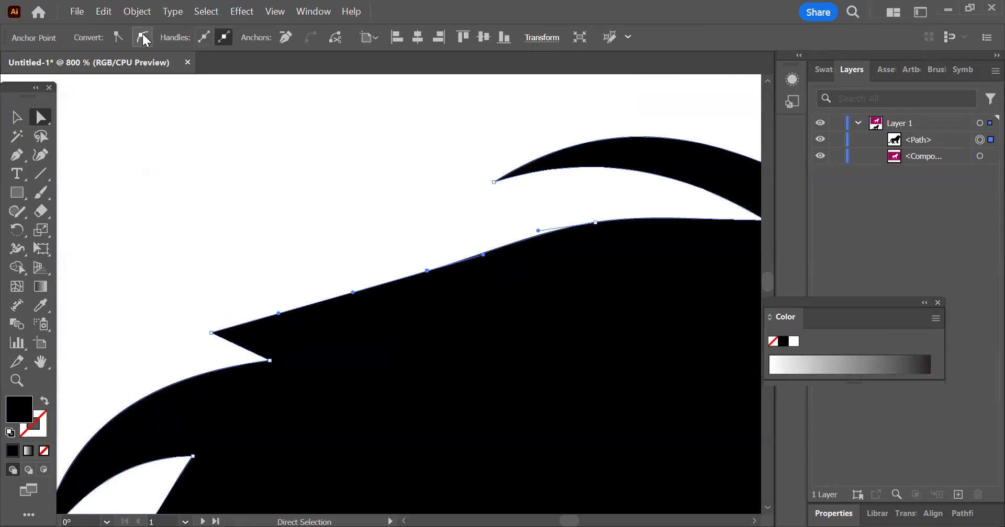
left_click(427, 270)
left_click_drag(429, 271, 419, 253)
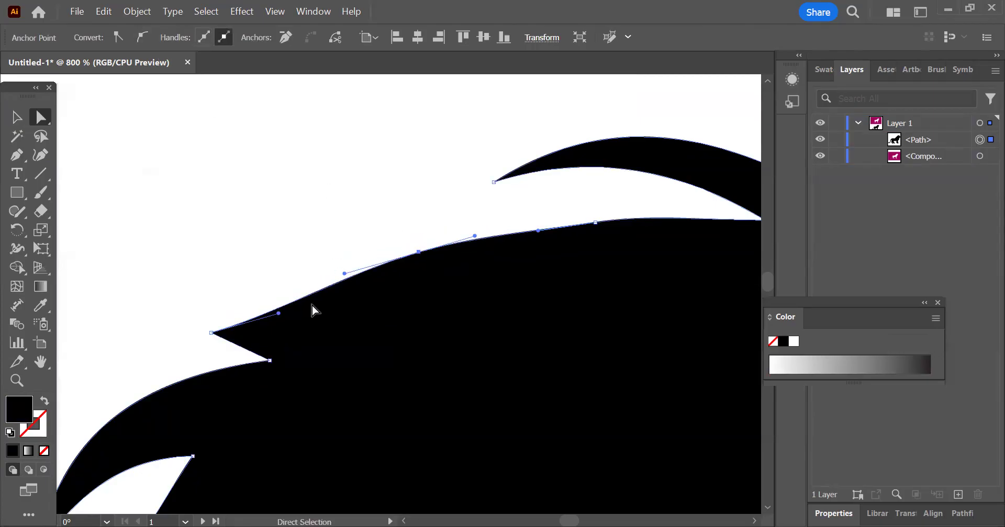
Step: Examine the reshaped mane edge and the lion's back up close, and clear the selection
scroll(342, 194, "down", 3)
scroll(442, 299, "down", 2)
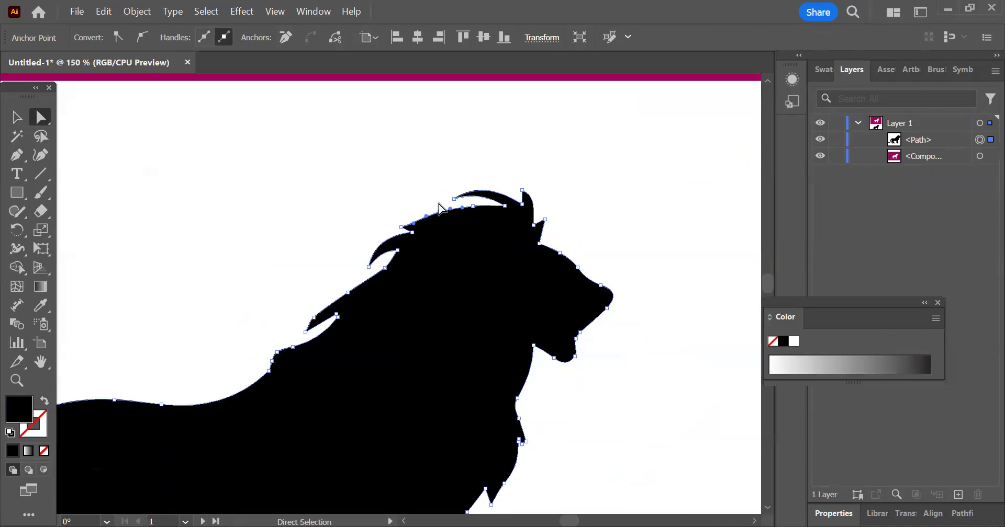
scroll(439, 206, "up", 6)
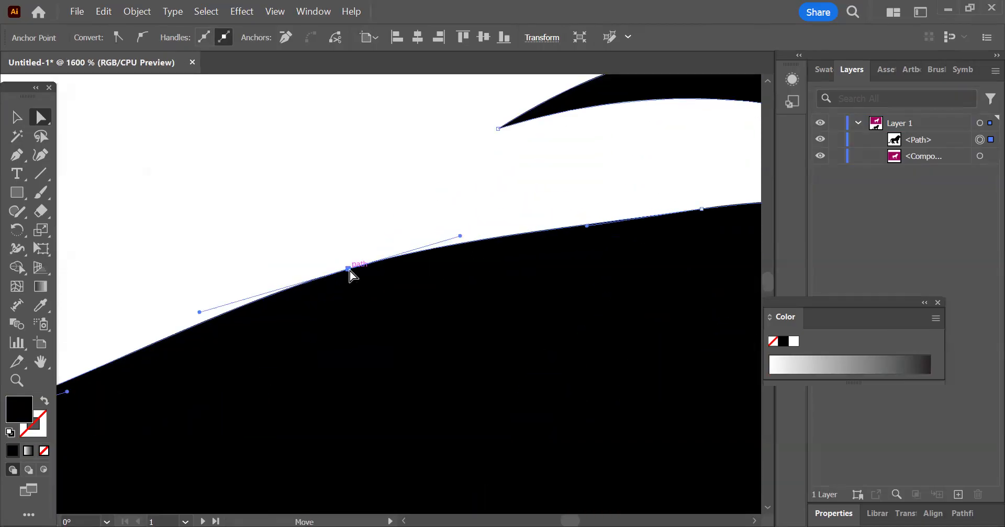
left_click_drag(348, 270, 533, 157)
scroll(450, 197, "down", 7)
left_click_drag(341, 319, 485, 215)
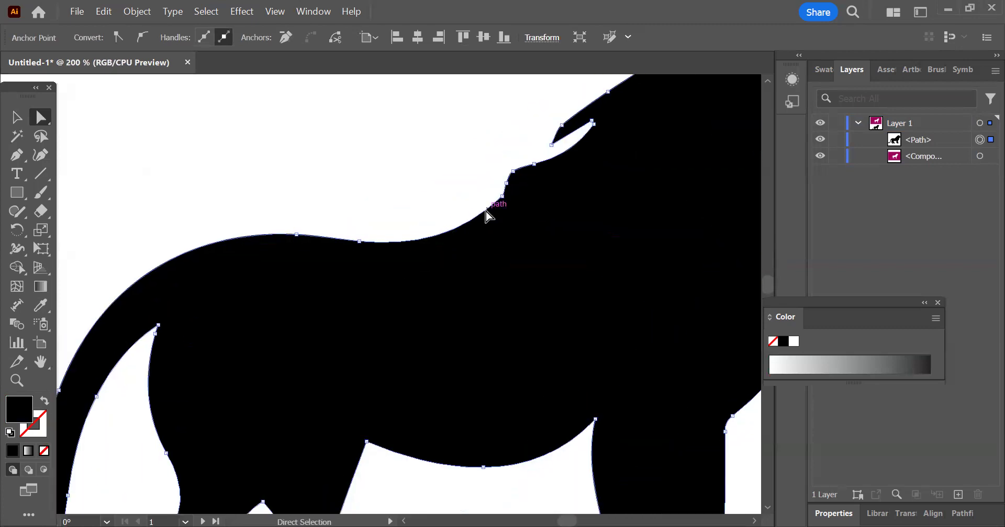
scroll(487, 215, "down", 3)
scroll(400, 343, "up", 2)
left_click(16, 118)
left_click(180, 222)
scroll(186, 288, "down", 4)
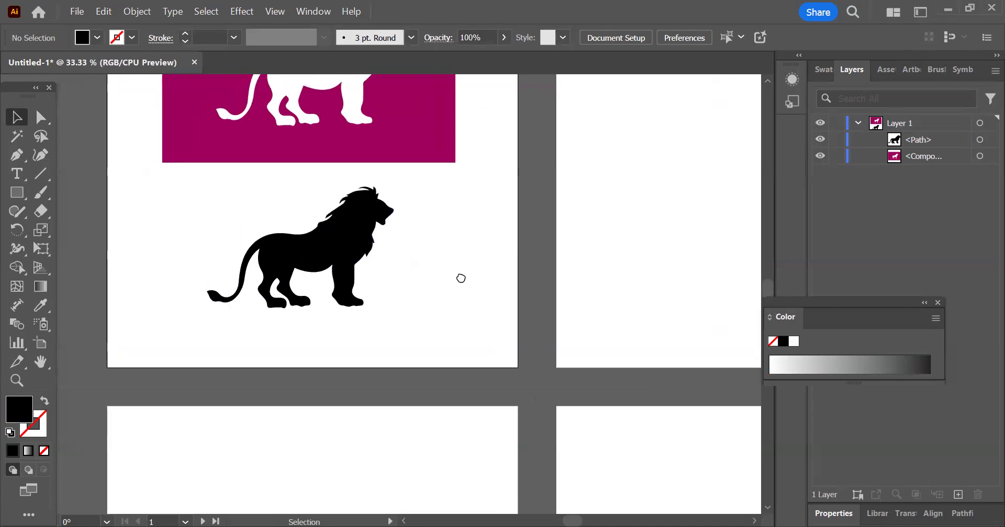
left_click_drag(461, 279, 481, 283)
left_click_drag(499, 209, 520, 274)
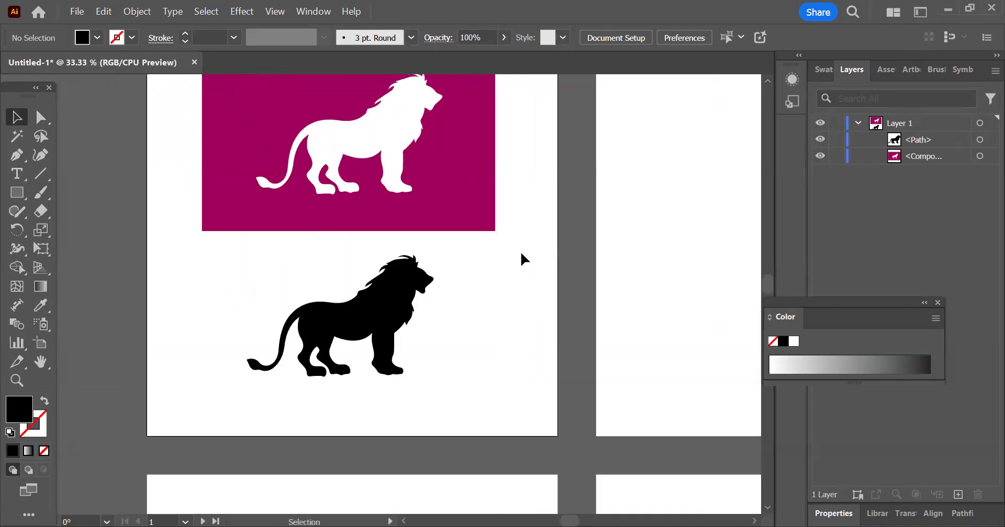
Step: Move the black lion over the lion-shaped cutout to compare their outlines, and return it below the magenta shape
left_click_drag(388, 325, 406, 141)
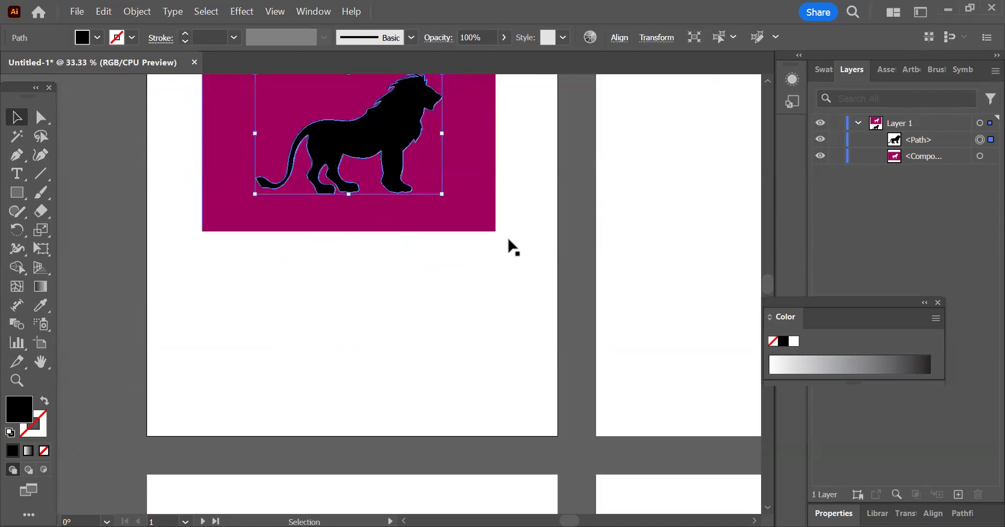
key("ctrl+equal")
scroll(388, 169, "up", 4)
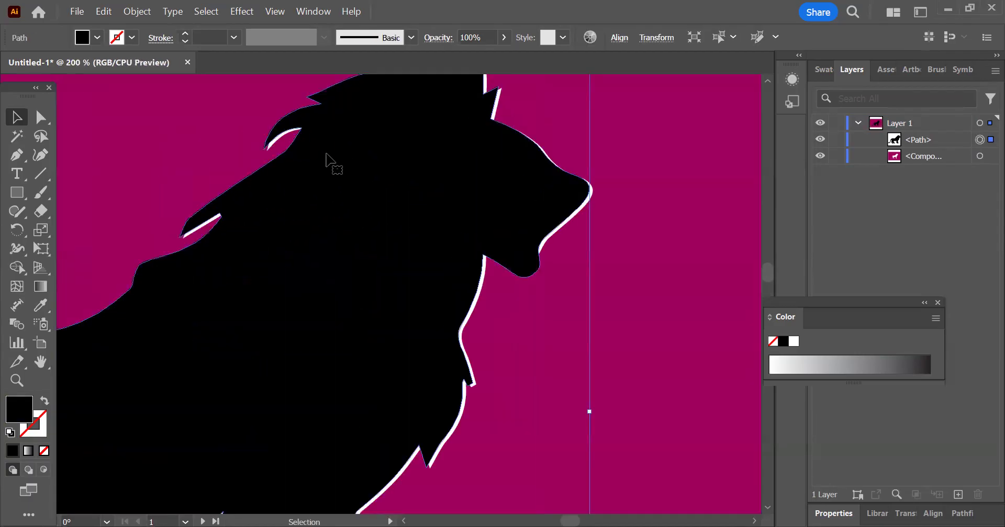
scroll(447, 148, "down", 4)
scroll(447, 148, "down", 2)
left_click_drag(463, 179, 449, 307)
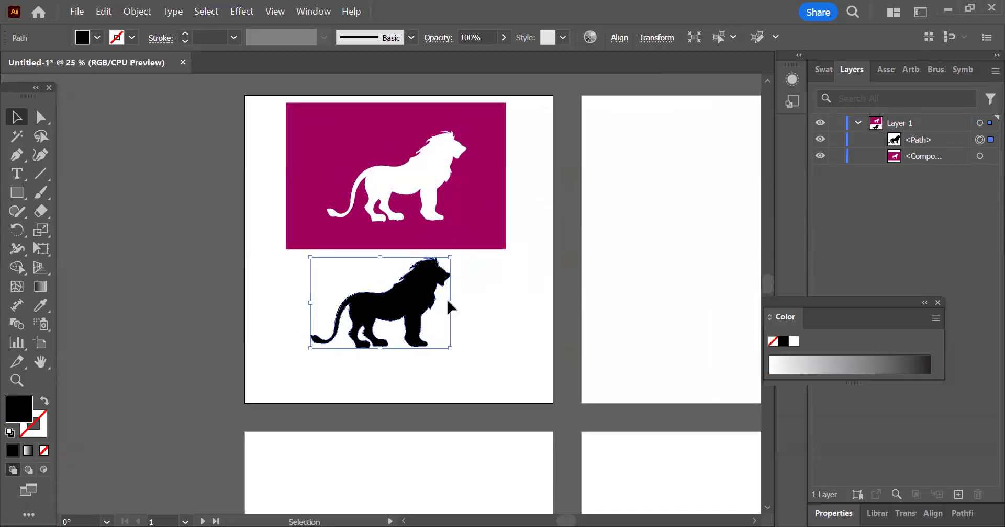
left_click(456, 332)
scroll(443, 180, "up", 4)
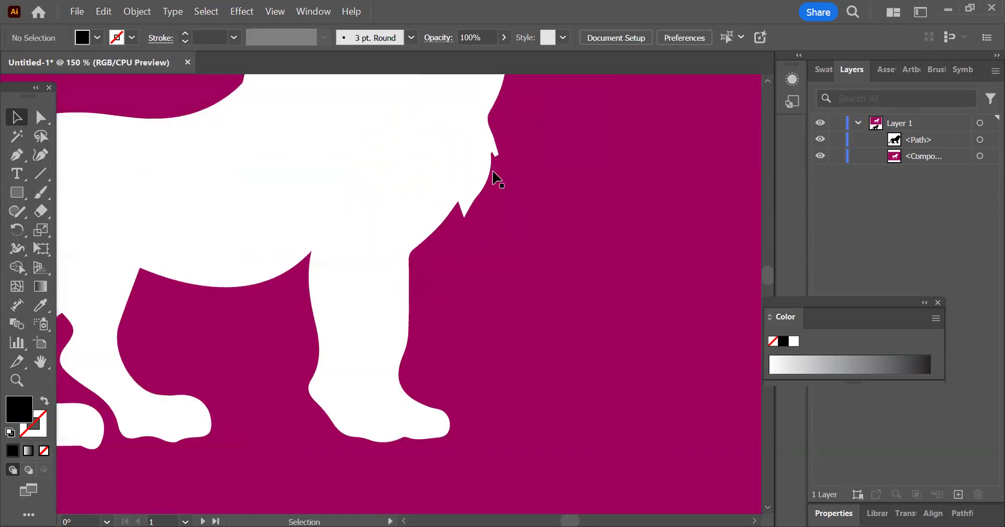
scroll(480, 148, "down", 3)
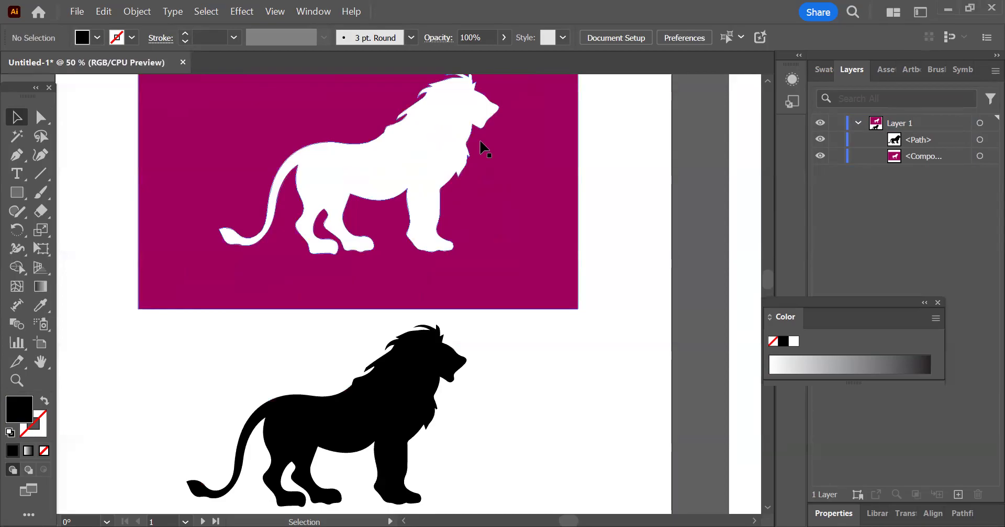
scroll(483, 148, "down", 1)
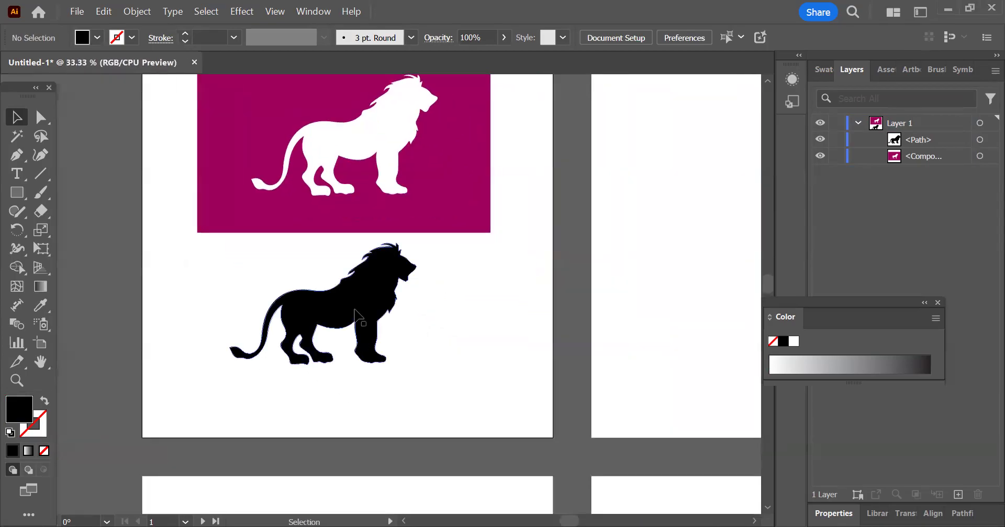
scroll(545, 248, "down", 1)
Step: Place the linked image 14_pele on the second artboard and position it in the artboard's upper middle area
left_click(532, 256)
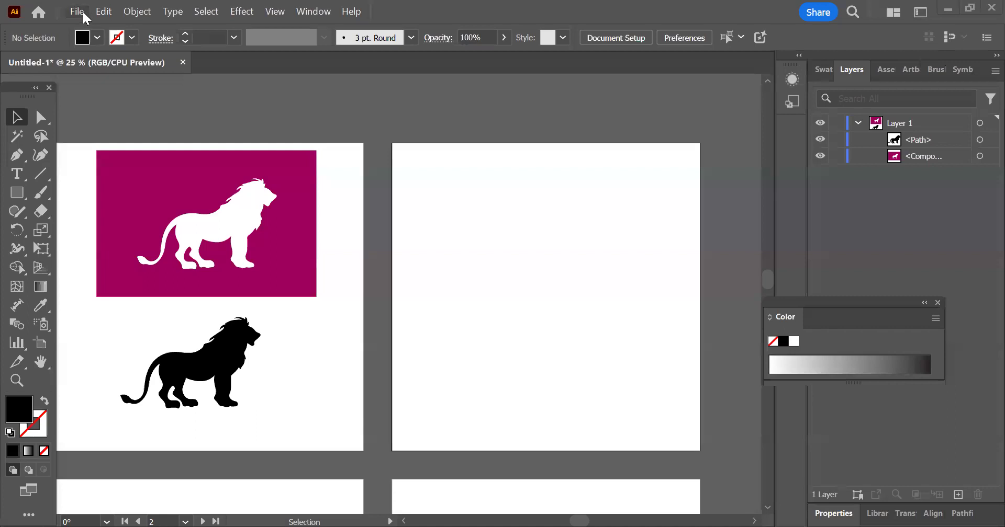
left_click(83, 10)
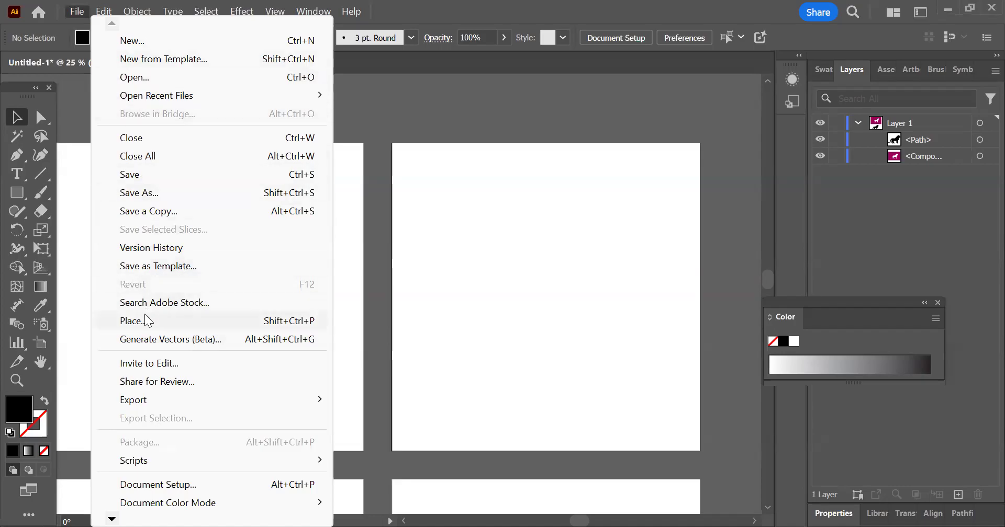
left_click(157, 320)
left_click(427, 175)
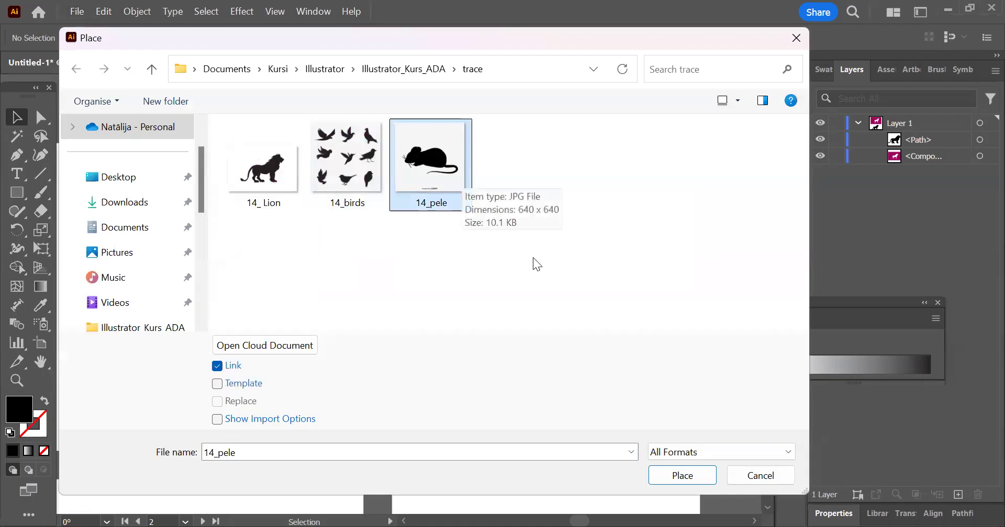
left_click(689, 473)
left_click_drag(434, 202, 576, 335)
left_click_drag(528, 259, 557, 218)
Step: Inspect the placed mouse image and the "Designed by pngtree" credit near its lower edge up close
key("ctrl+shift+a")
scroll(582, 223, "up", 3)
left_click_drag(601, 274, 530, 263)
scroll(489, 229, "down", 1)
left_click_drag(462, 313, 440, 193)
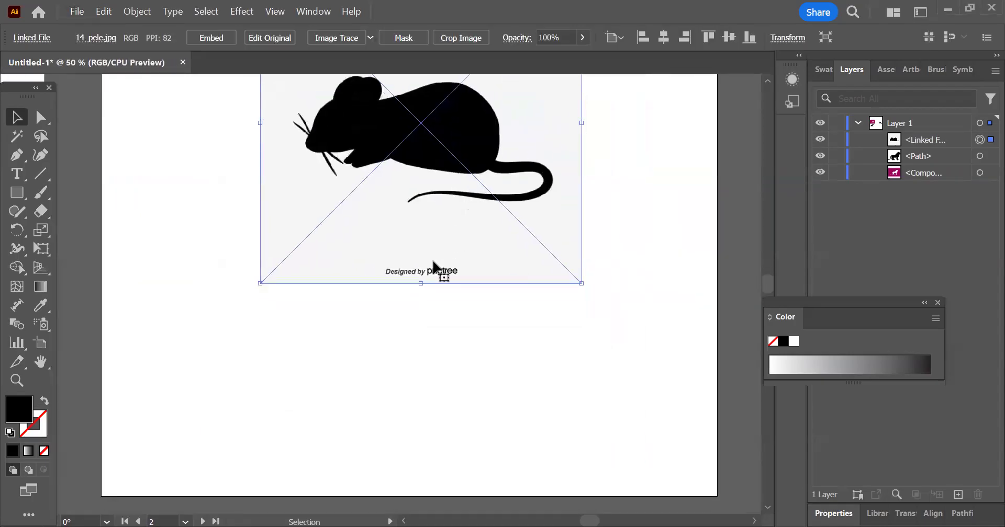
scroll(433, 263, "up", 5)
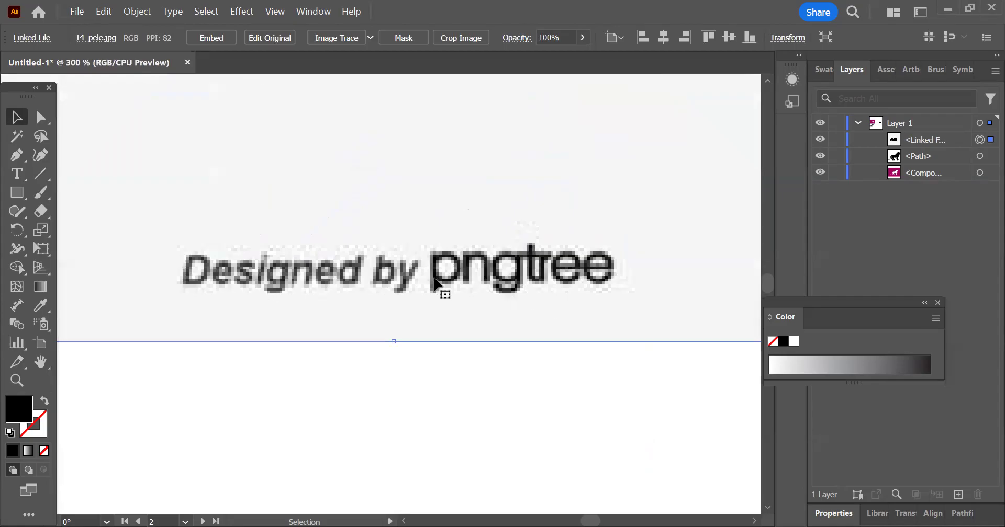
scroll(404, 315, "down", 1)
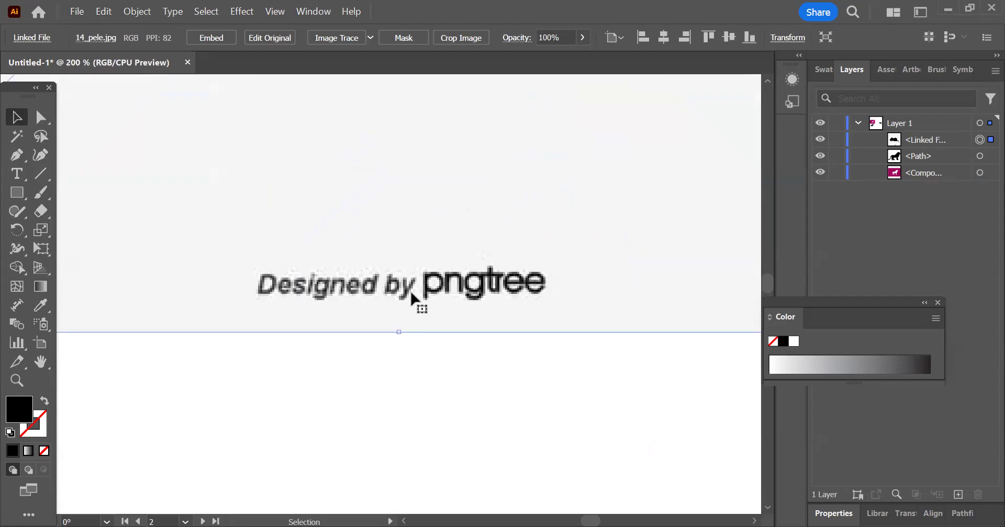
scroll(414, 293, "down", 5)
Step: Crop the mouse image to about 562 × 294 px, embedding a copy and cutting off the credit text and excess background
left_click_drag(321, 236, 299, 280)
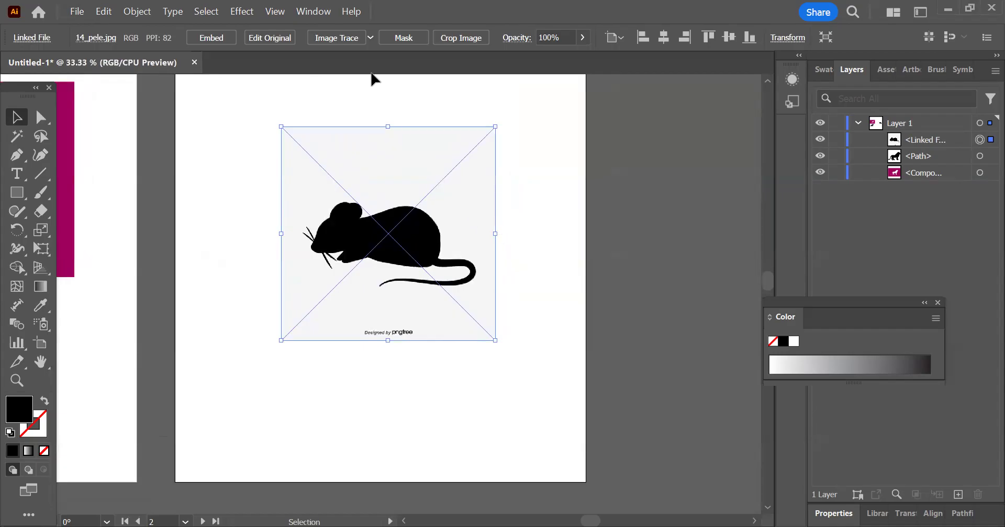
left_click(460, 37)
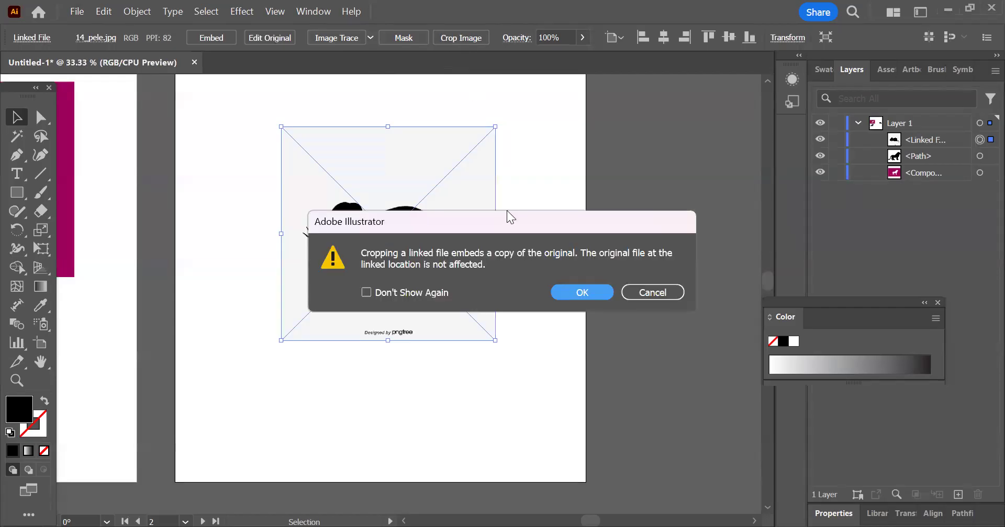
left_click(580, 293)
left_click_drag(389, 326, 390, 312)
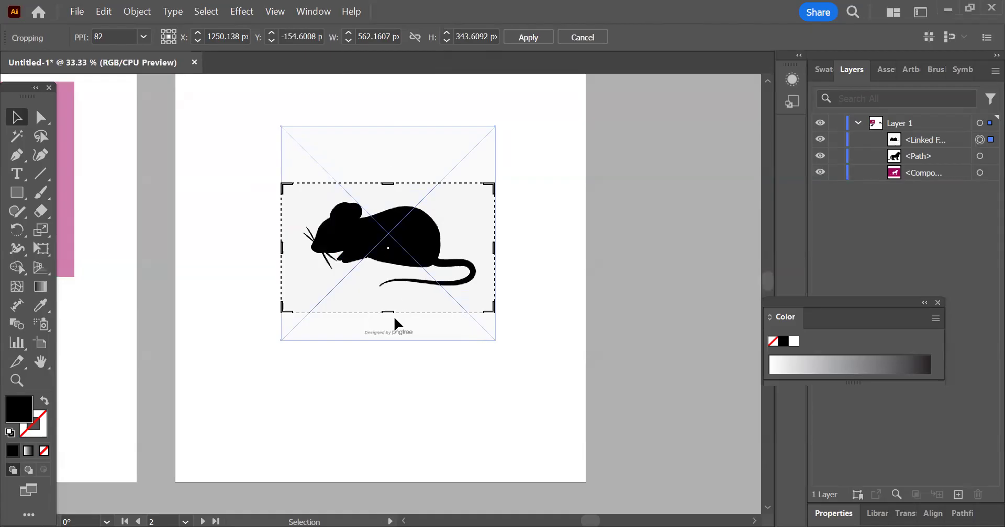
left_click_drag(390, 313, 388, 298)
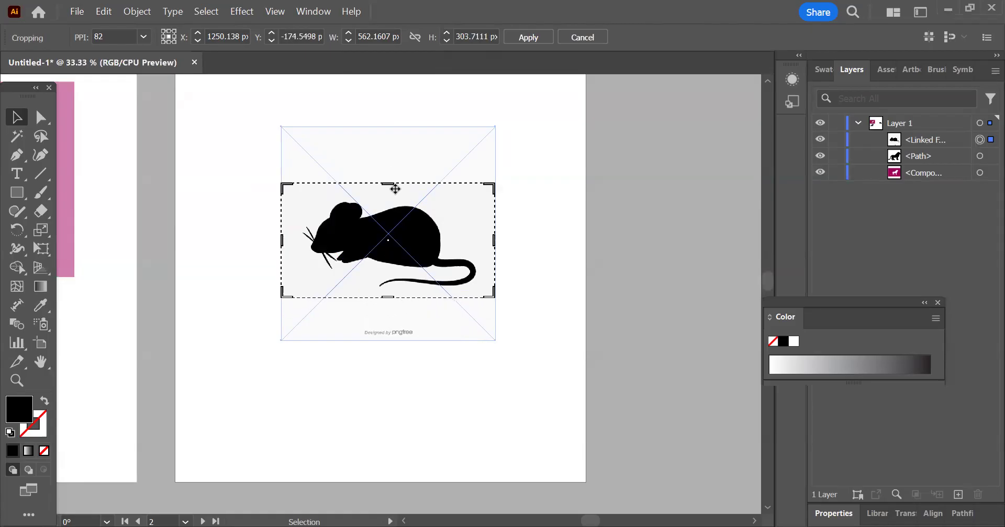
left_click_drag(389, 184, 388, 187)
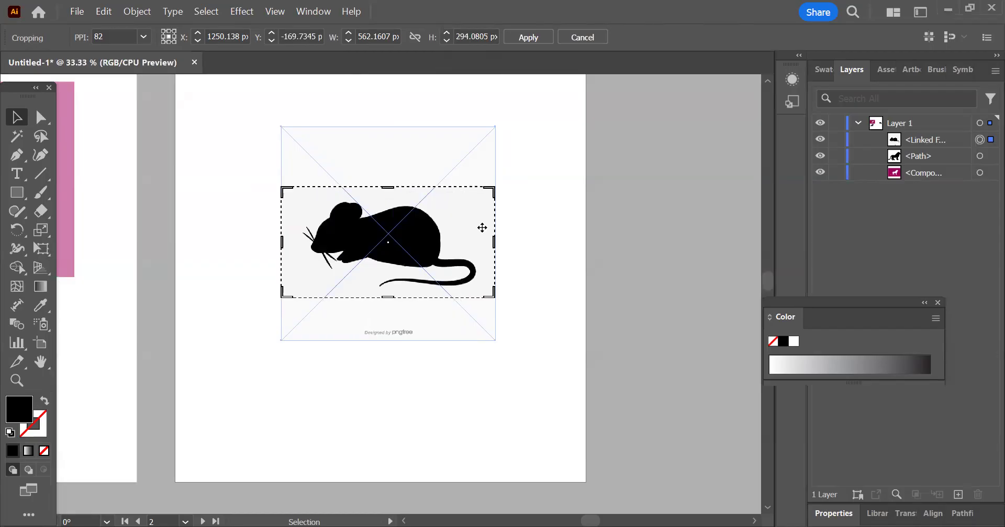
left_click(528, 37)
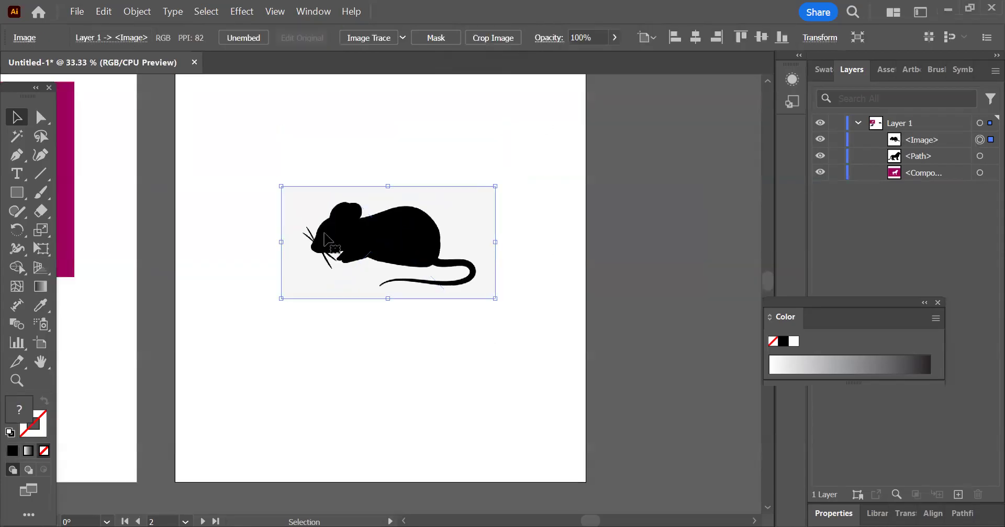
Step: Move the cropped mouse image slightly up on the second artboard and trace it with the Black and White Logo preset
left_click_drag(432, 240, 429, 204)
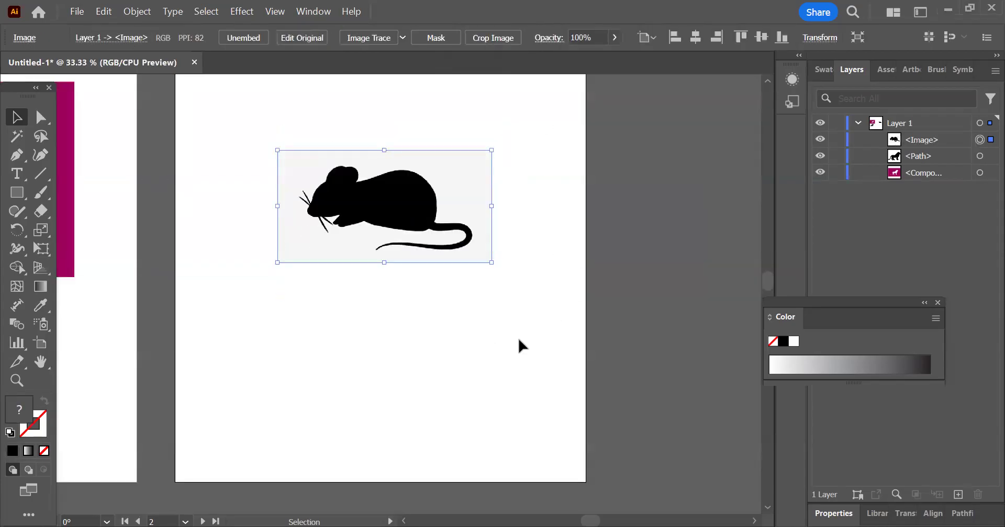
left_click(404, 38)
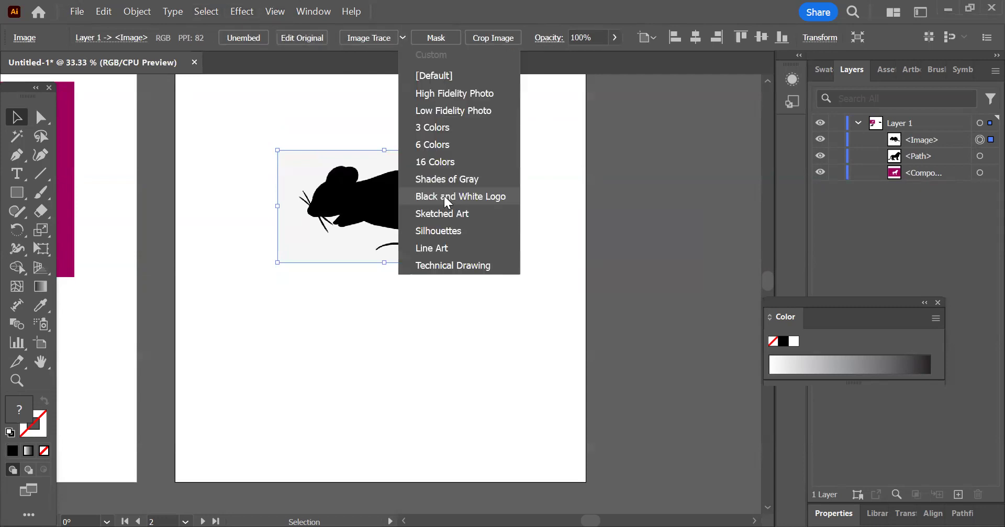
left_click(448, 197)
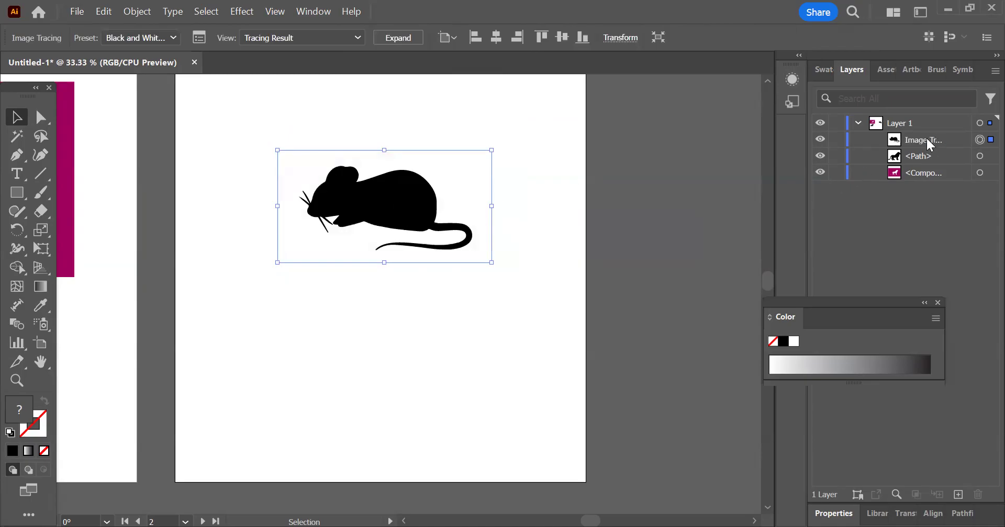
Step: Expand the mouse tracing into editable paths and ungroup them
left_click(398, 38)
right_click(435, 161)
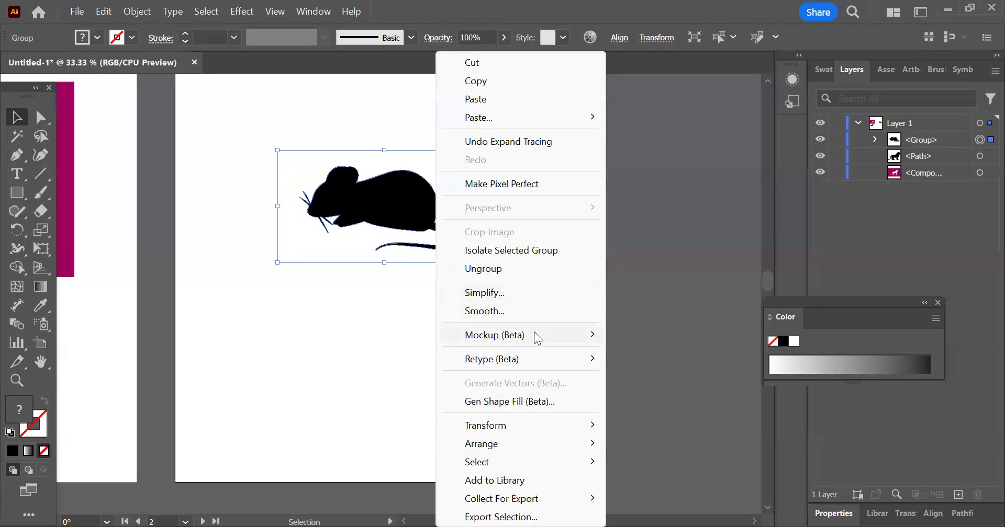
left_click(506, 270)
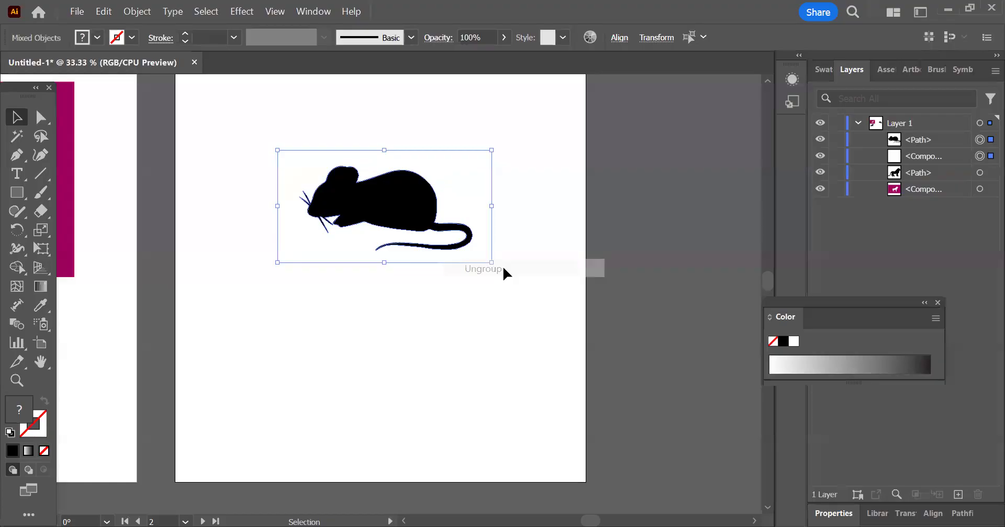
Step: Separate the mouse tracing's white background cutout from the silhouette, placing it below on the second artboard, and fill it with red
left_click(556, 289)
left_click_drag(469, 225, 423, 350)
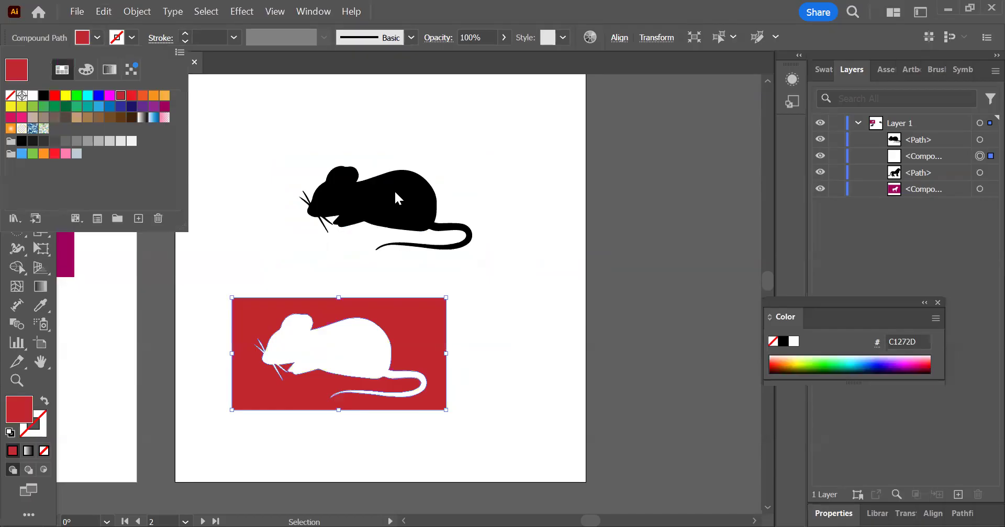
key("Escape")
Step: Fill the black mouse silhouette with purple (#662D91) and align it roughly above the red mouse cutout
left_click(387, 214)
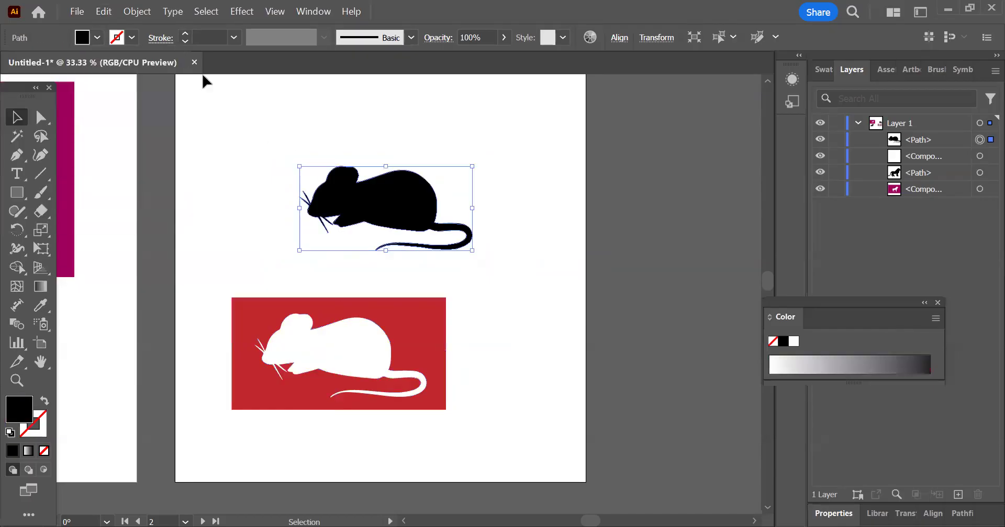
left_click(99, 39)
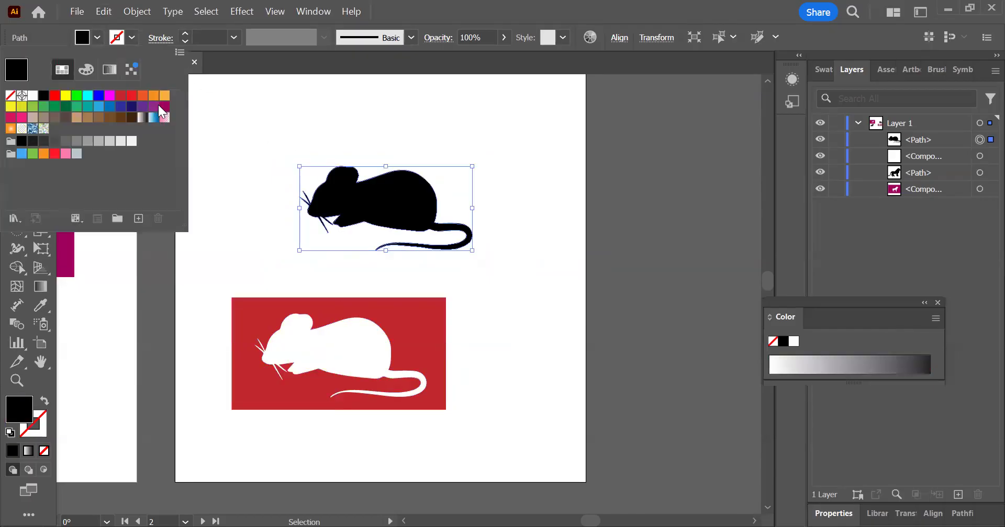
left_click(142, 106)
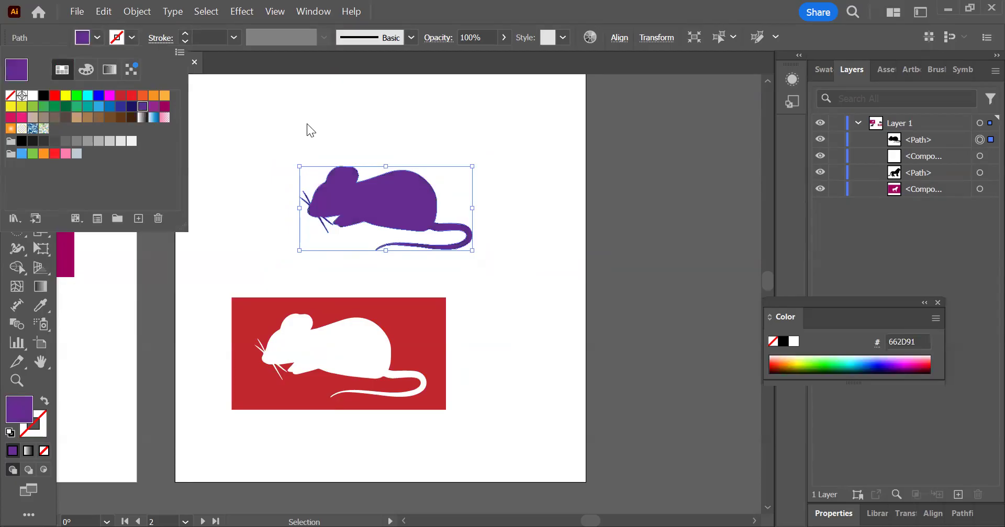
left_click(467, 163)
left_click_drag(432, 202, 386, 216)
left_click(552, 248)
scroll(560, 241, "down", 1)
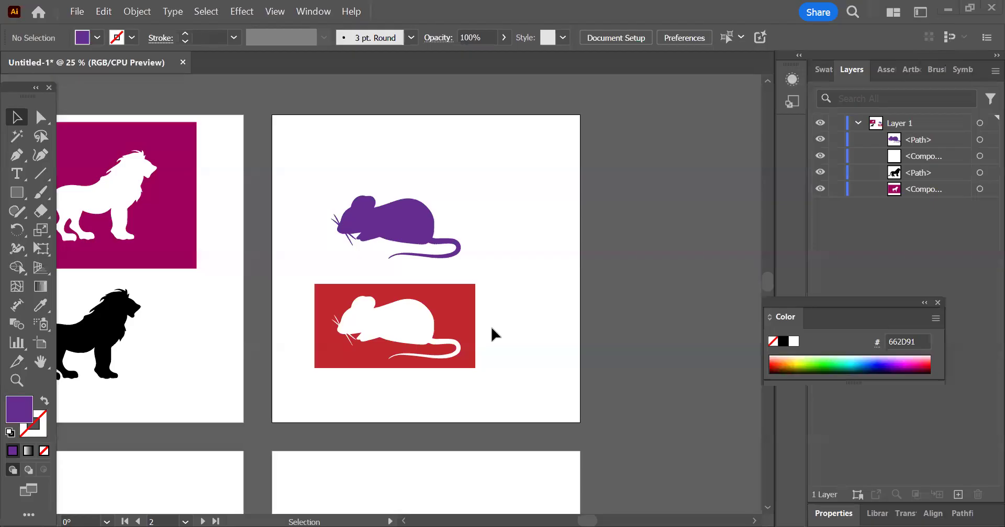
Step: Place the image 14_birds.jpg on the third artboard and scale it down into the upper-left corner, about a quarter of the artboard's width
left_click(78, 13)
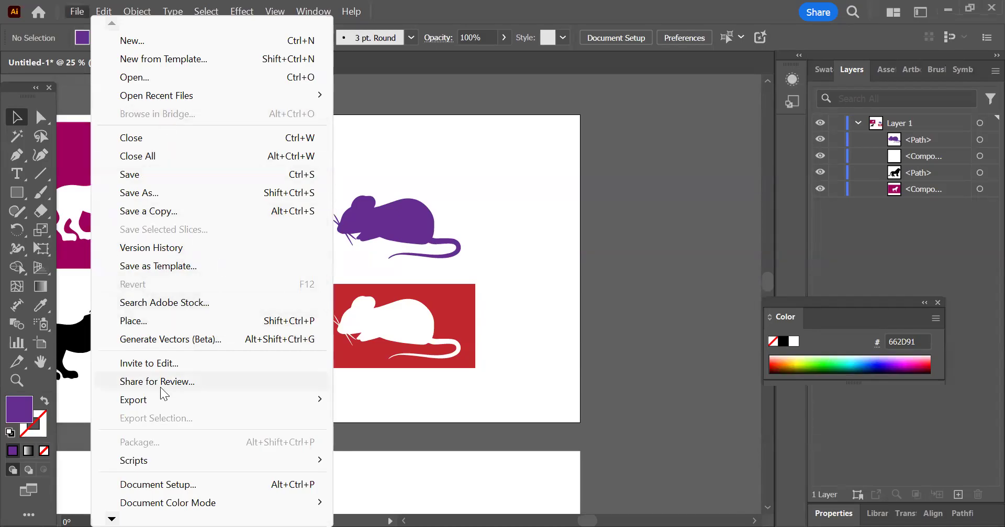
left_click(176, 321)
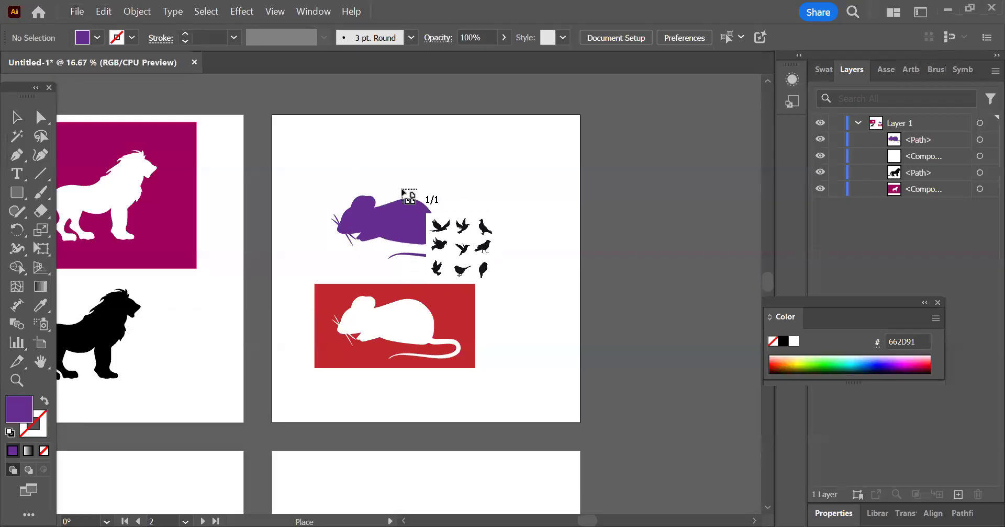
key("ctrl+minus")
scroll(328, 151, "up", 3)
left_click_drag(296, 155, 518, 376)
left_click_drag(296, 155, 382, 240)
Step: Duplicate the birds image into an evenly spaced grid of three columns and three rows filling the third artboard
left_click_drag(339, 198, 434, 199)
key("ctrl+d")
left_click_drag(574, 276, 341, 300)
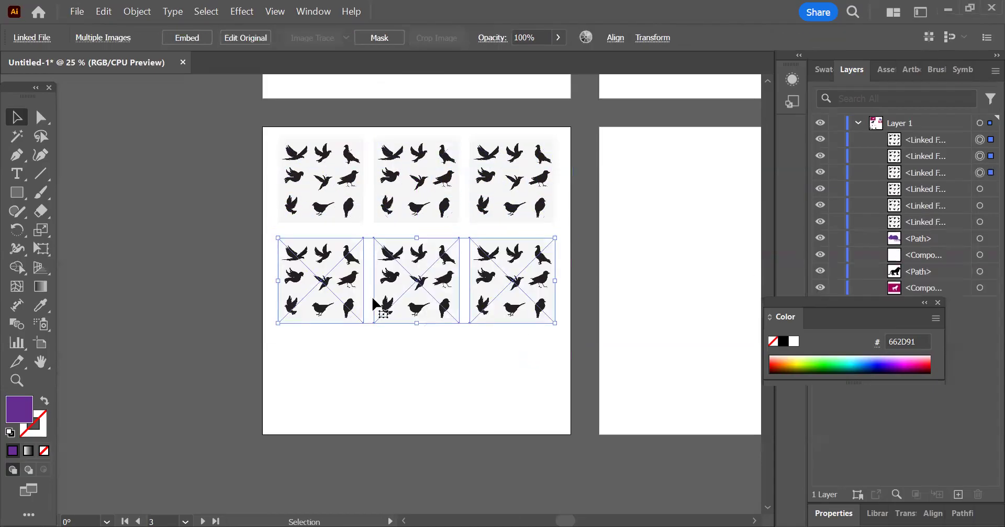
key("ctrl+d")
left_click(192, 331)
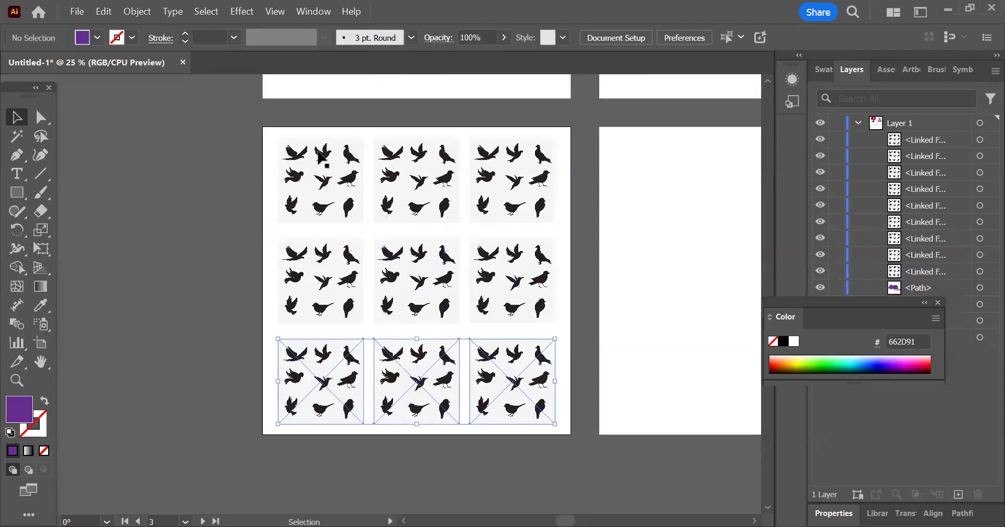
Step: Crop the grid's first birds image to about 113 × 94 px, keeping only its upper-left bird
left_click(320, 157)
scroll(329, 157, "up", 3)
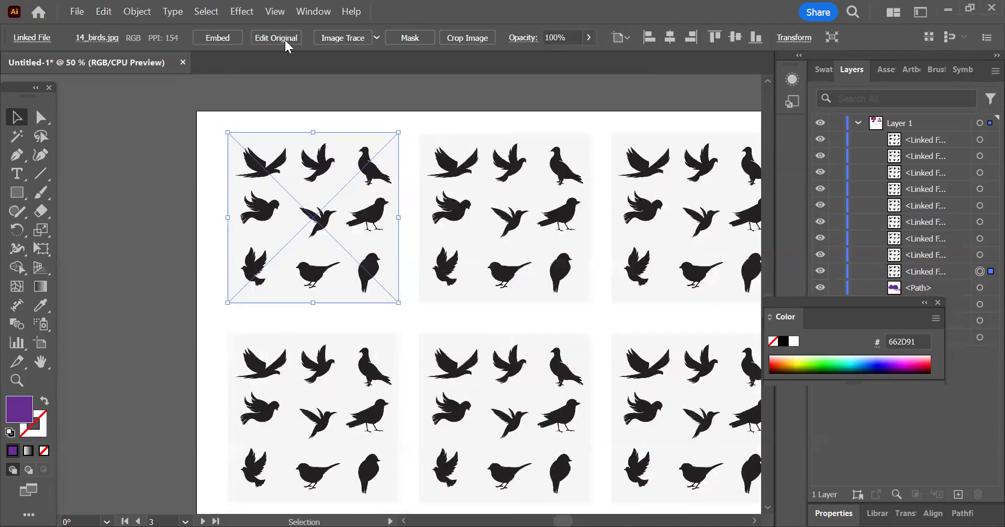
left_click(460, 38)
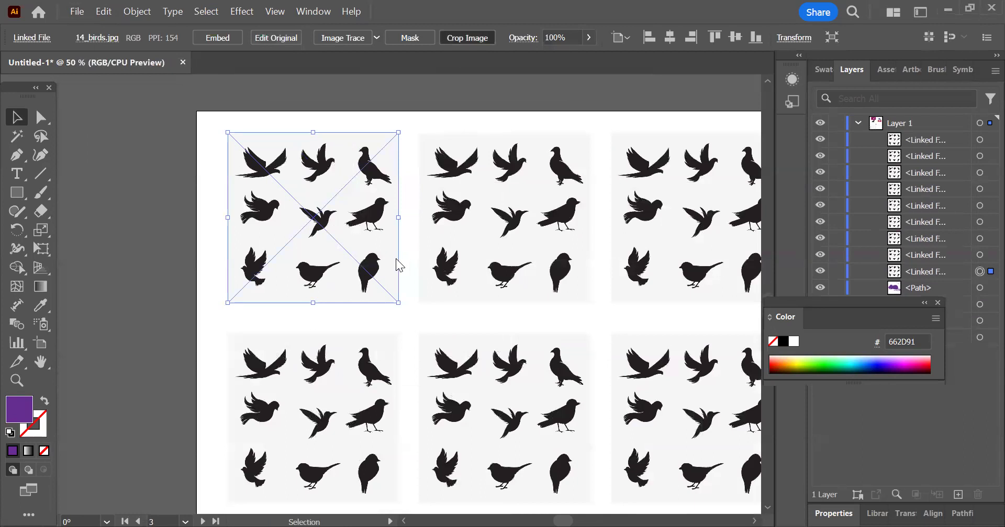
key("Return")
left_click_drag(398, 303, 291, 184)
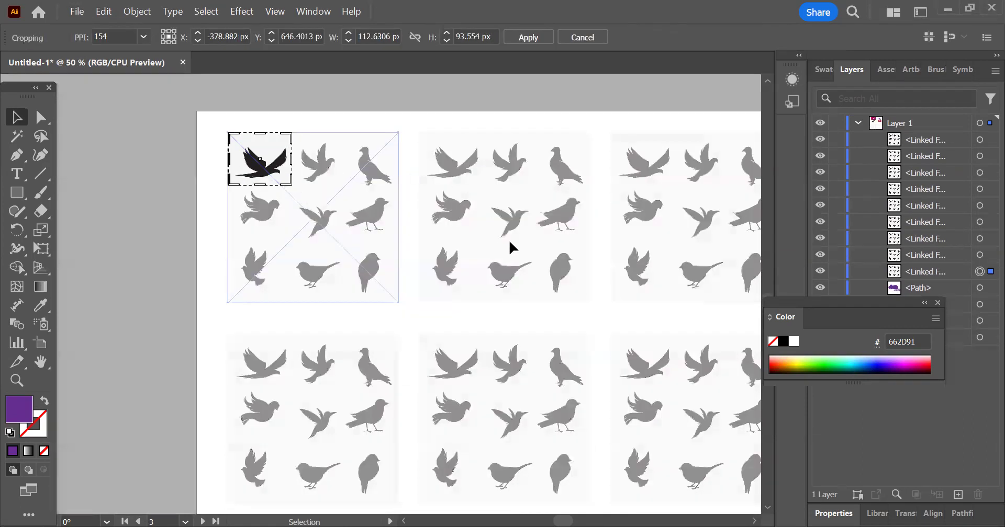
left_click(529, 38)
Step: Crop the second birds image in the upper row to about 95 × 94 px around its top-middle bird, and select the third image
left_click(493, 187)
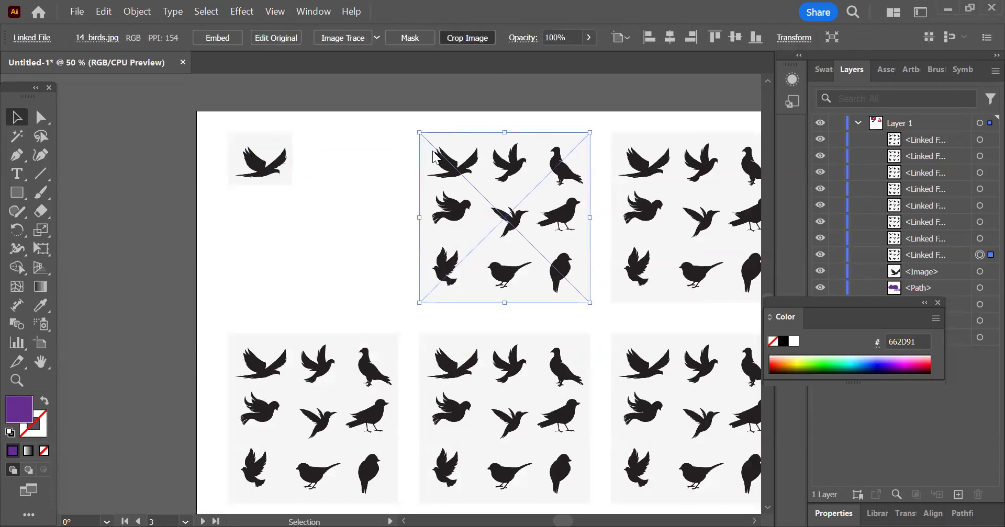
left_click(462, 38)
left_click(582, 292)
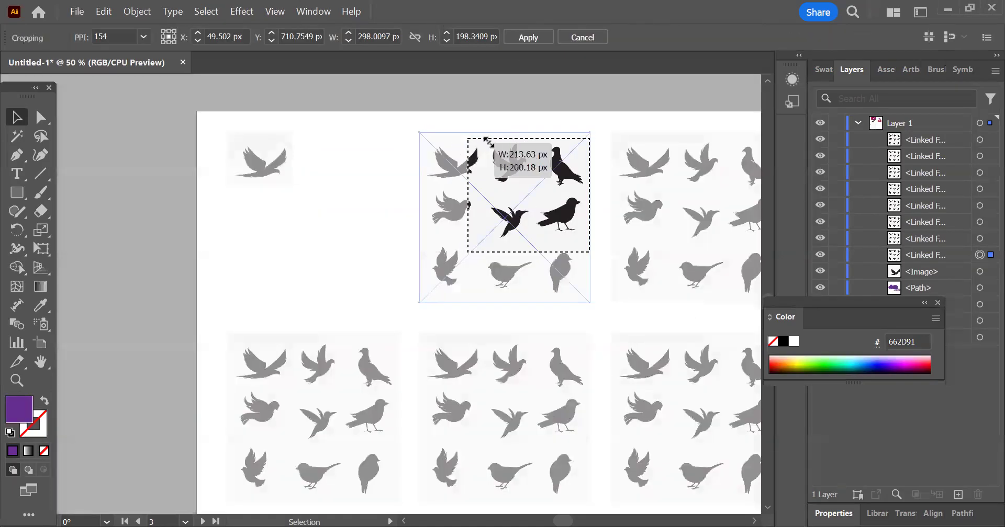
left_click_drag(586, 254, 536, 192)
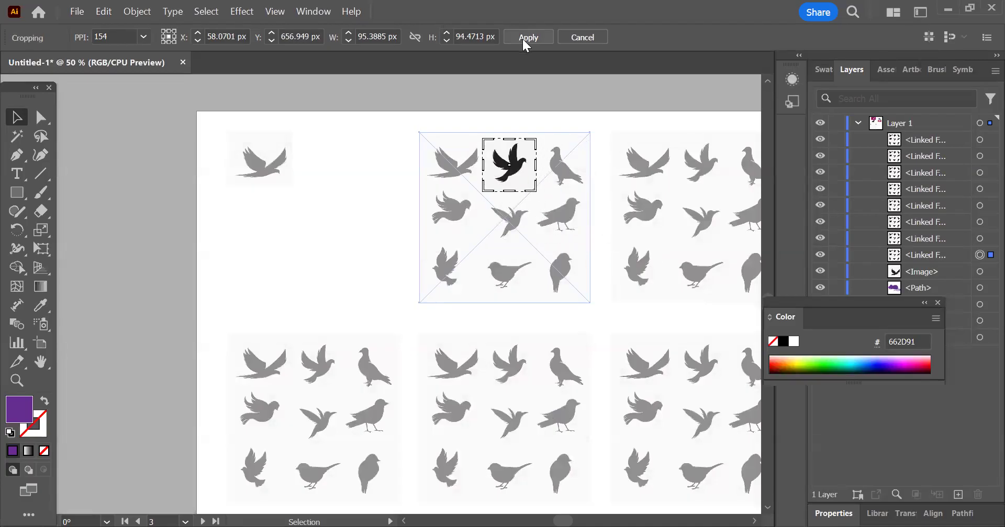
left_click(523, 40)
scroll(373, 179, "right", 3)
left_click(544, 154)
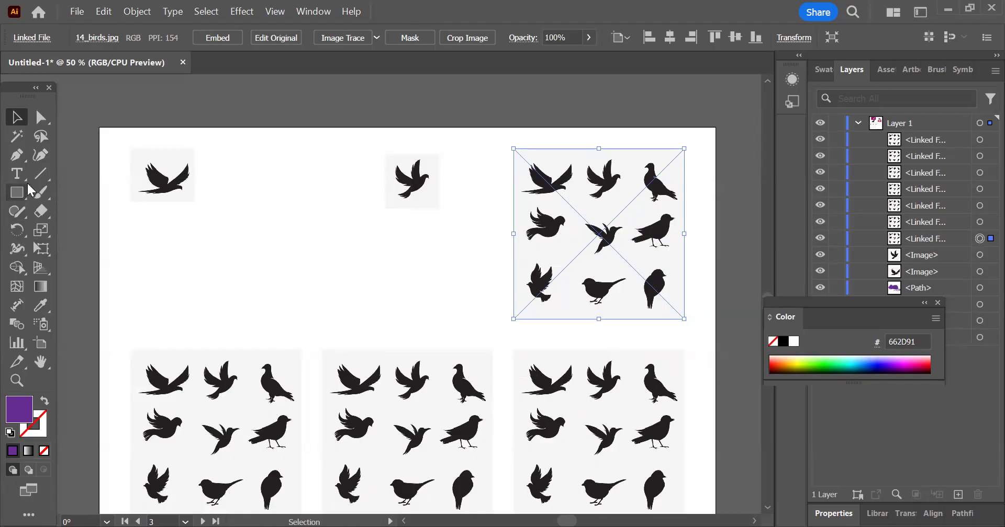
Step: Draw an open S-shaped path with the Pen tool beside the first cropped bird and swap its fill and stroke
left_click(16, 155)
left_click(163, 303)
left_click_drag(227, 249, 255, 234)
left_click_drag(274, 192, 269, 175)
left_click(271, 145)
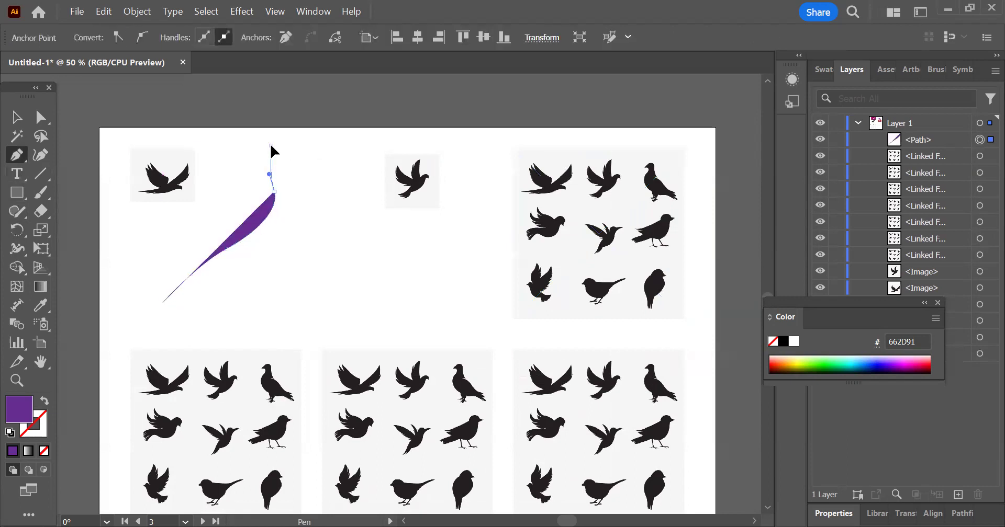
left_click(44, 401)
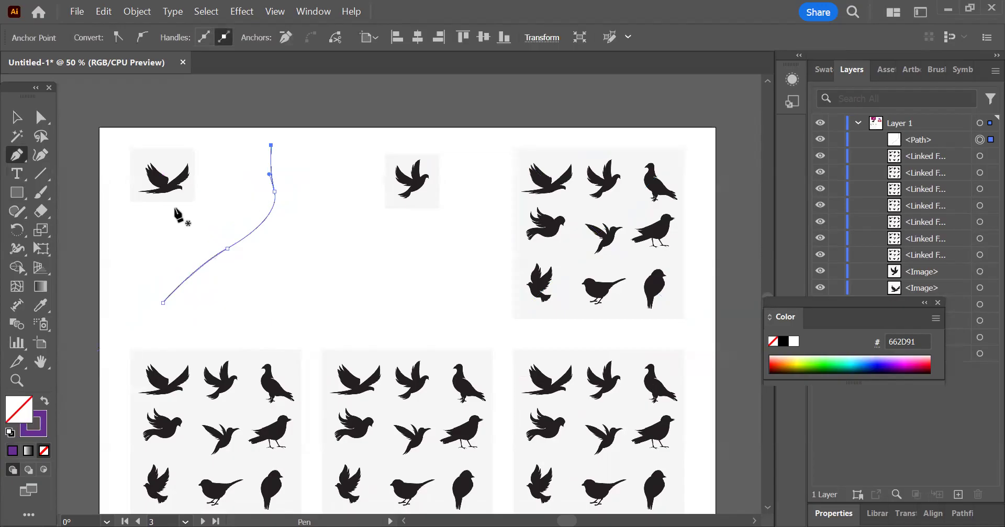
left_click(17, 117)
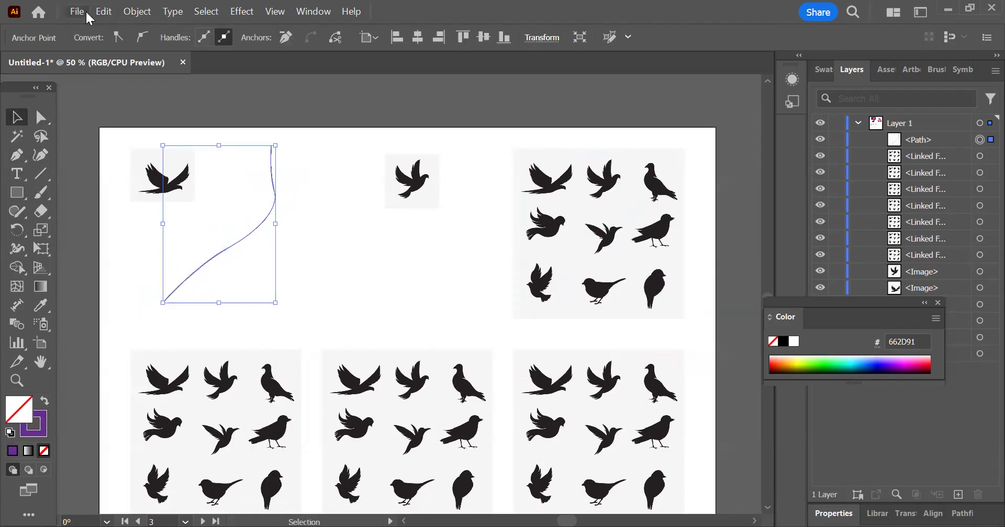
Step: Apply the variable width profile that is thick in the middle and tapered at both ends to the curved path
left_click(319, 254)
left_click_drag(294, 225, 256, 194)
left_click(324, 37)
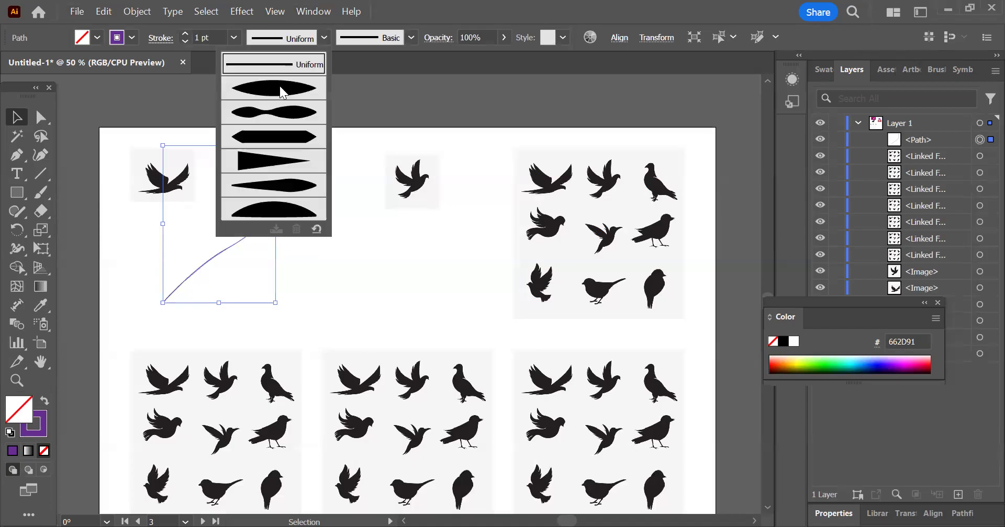
left_click(280, 86)
left_click(132, 212)
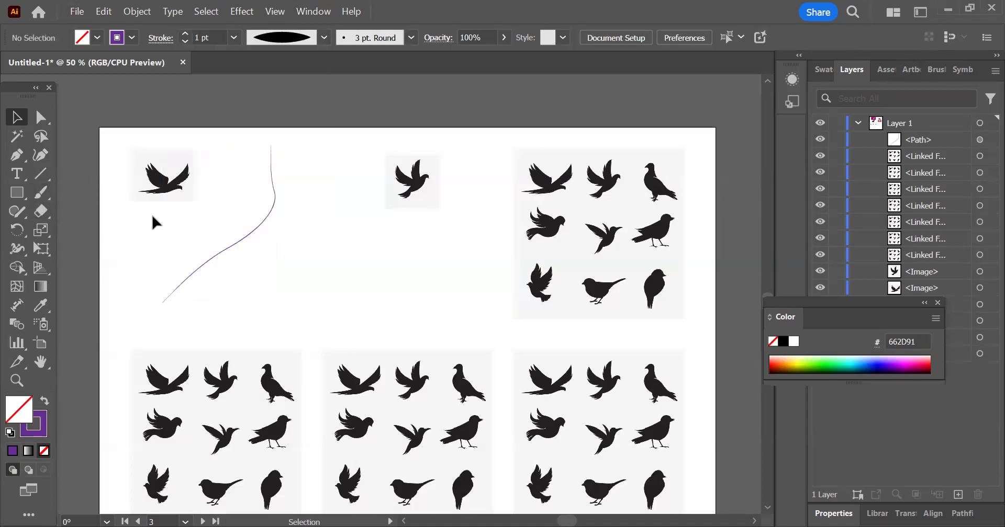
Step: Draw a straight, nearly horizontal line with the Line Segment tool below the second cropped bird
left_click(42, 174)
left_click_drag(296, 279, 481, 278)
left_click(16, 117)
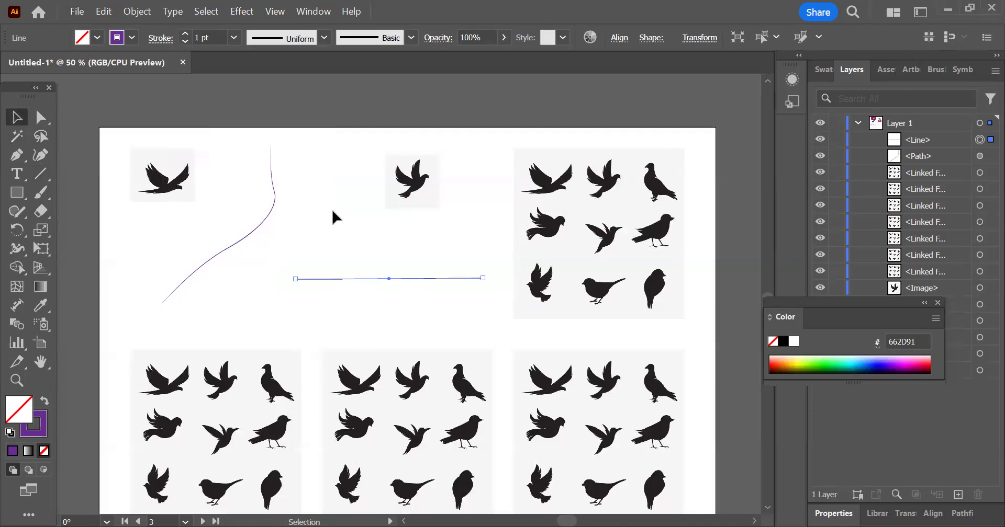
Step: Delete the straight line and the curved pen path from the third artboard
left_click(330, 273)
left_click(424, 278)
key("Delete")
left_click(257, 220)
key("Delete")
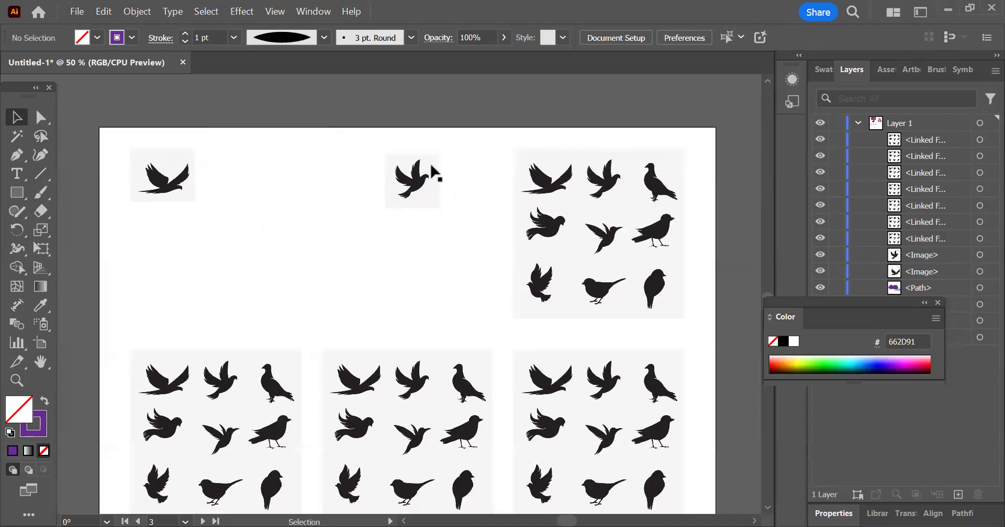
Step: Set the default stroke color to black with nothing selected
left_click(580, 251)
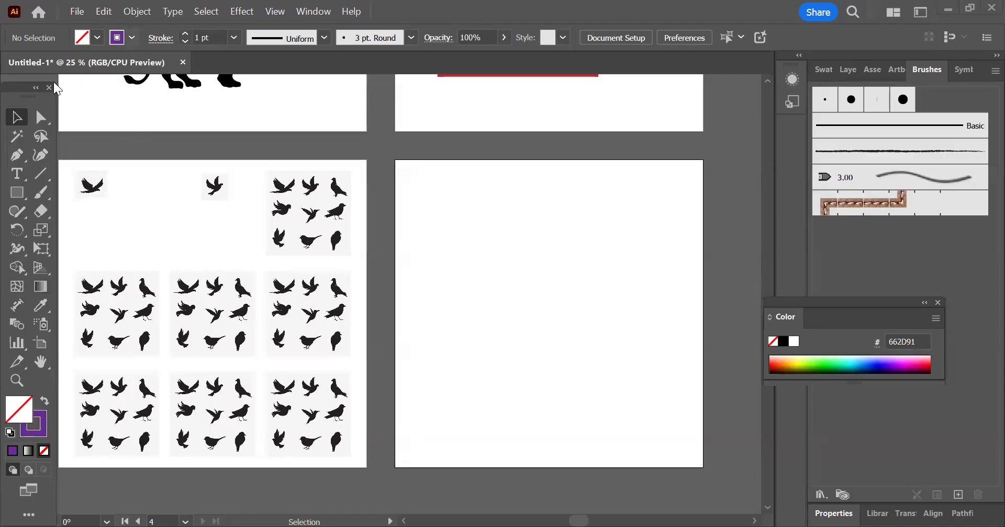
left_click(131, 38)
left_click(44, 98)
left_click(437, 5)
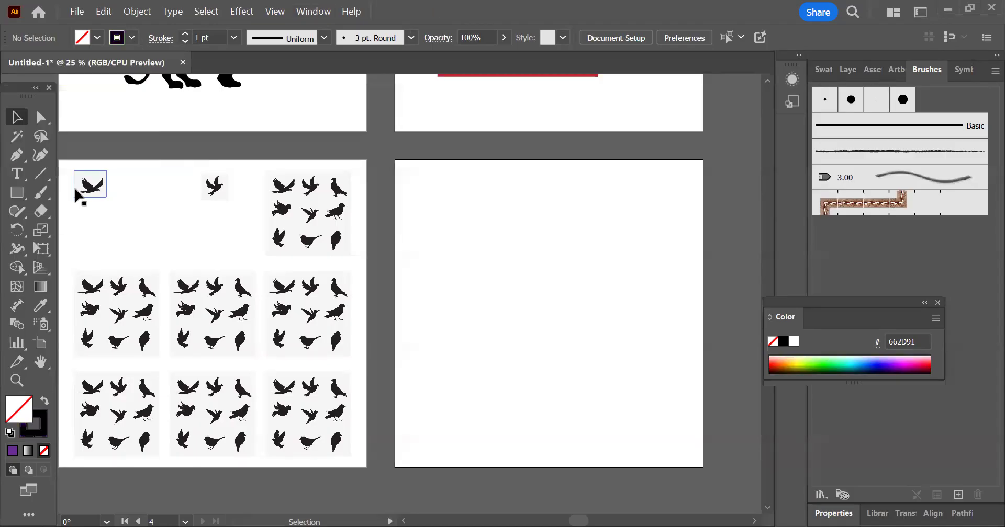
Step: Try the Paintbrush with the 3 pt. Round brush by painting two wavy strokes on the fourth artboard, and undo both
left_click(41, 196)
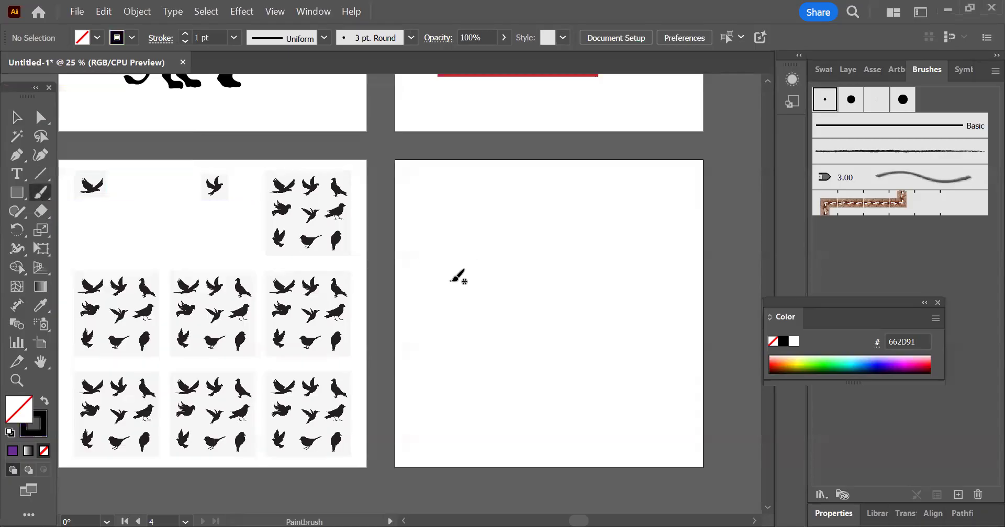
mouse_move(434, 339)
left_mouse_down()
mouse_move(520, 257)
mouse_move(563, 195)
left_mouse_up()
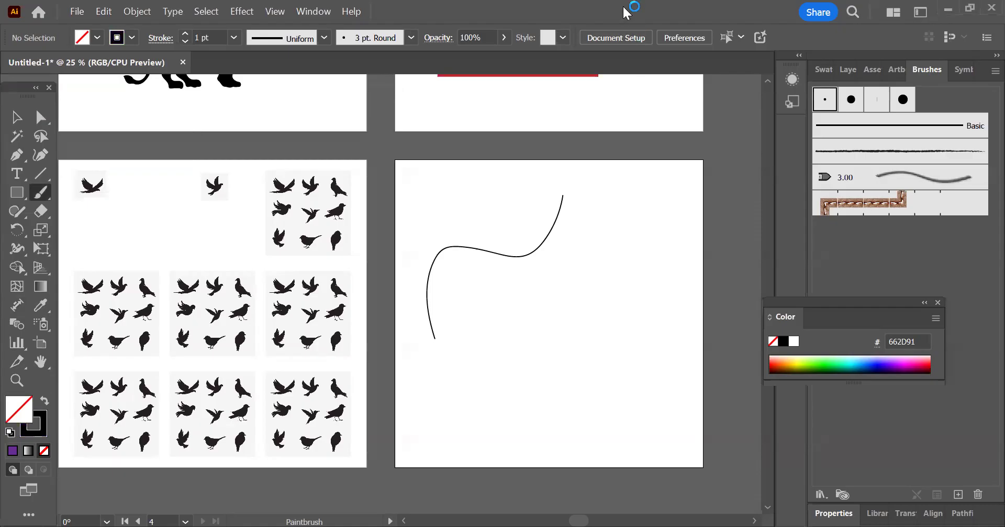
mouse_move(666, 192)
left_mouse_down()
mouse_move(574, 304)
mouse_move(547, 413)
left_mouse_up()
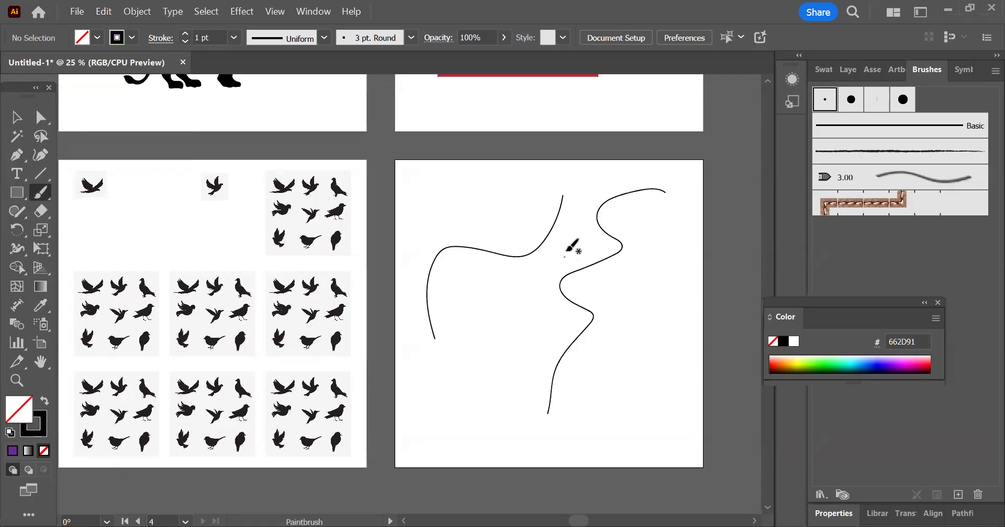
key("ctrl+z")
key("ctrl+z")
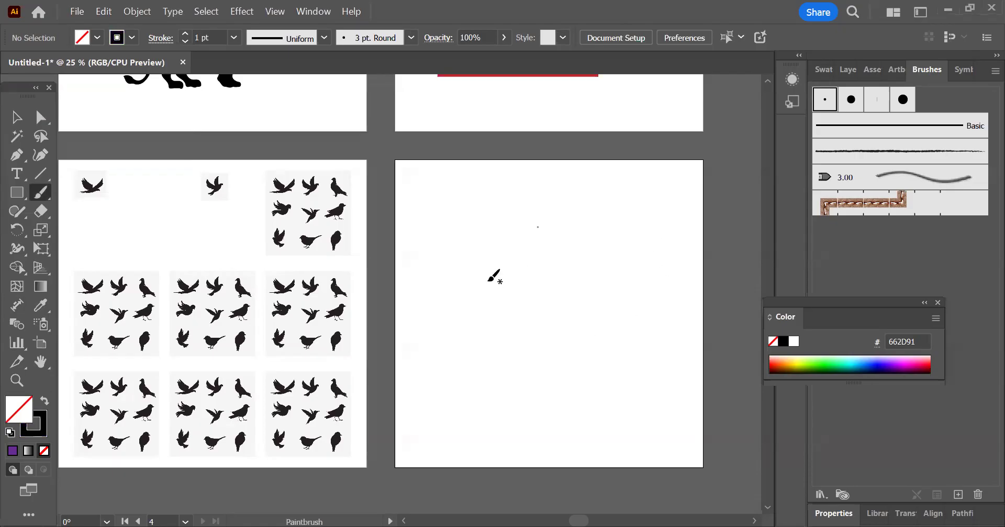
Step: Paint a branch on the fourth artboard with the Paintbrush, using a long curved stem that forks into several small twigs
mouse_move(456, 223)
left_mouse_down()
mouse_move(525, 257)
mouse_move(487, 245)
mouse_move(542, 236)
mouse_move(497, 246)
mouse_move(544, 240)
mouse_move(516, 255)
mouse_move(536, 265)
mouse_move(509, 253)
mouse_move(524, 271)
left_mouse_up()
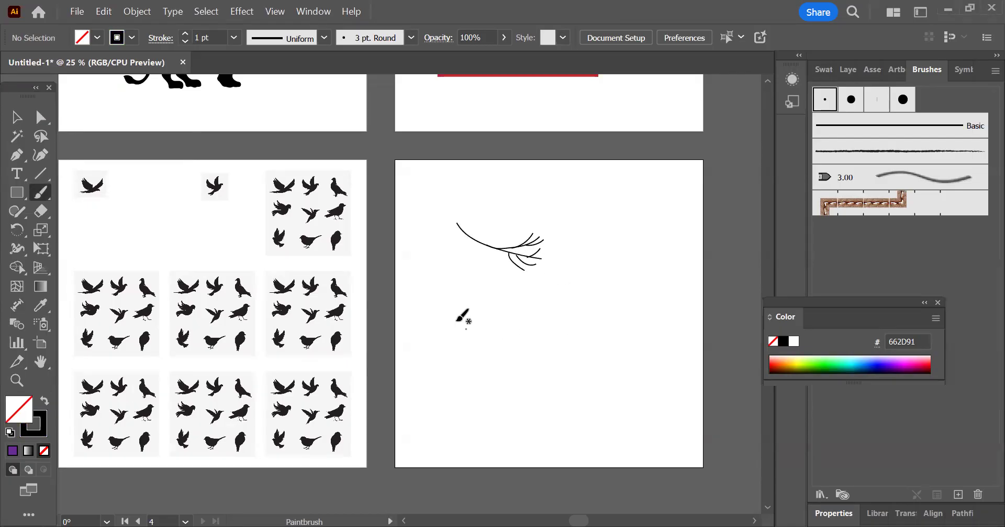
left_click(21, 122)
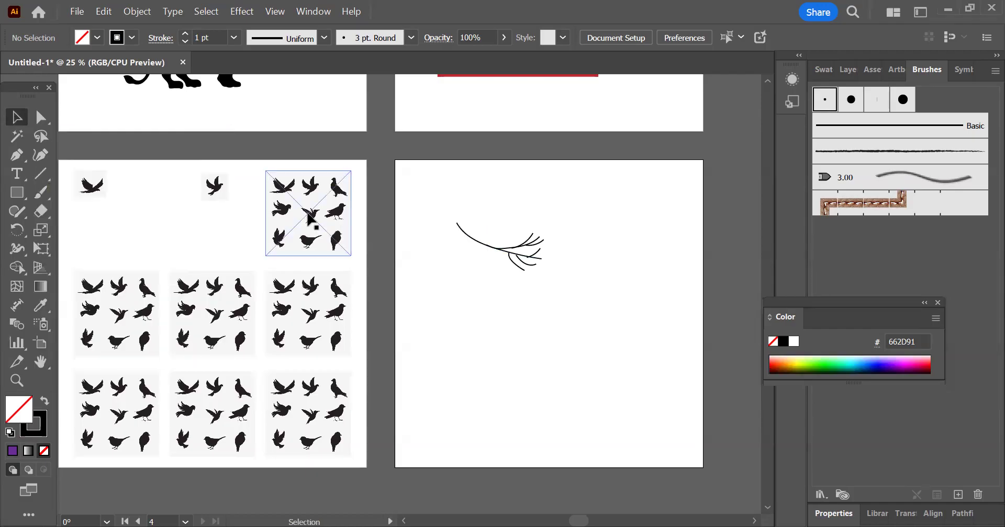
scroll(541, 245, "up", 3)
Step: Paint a second branch above the first, with a gently wavy stem and two short twigs near its right end
left_click(41, 191)
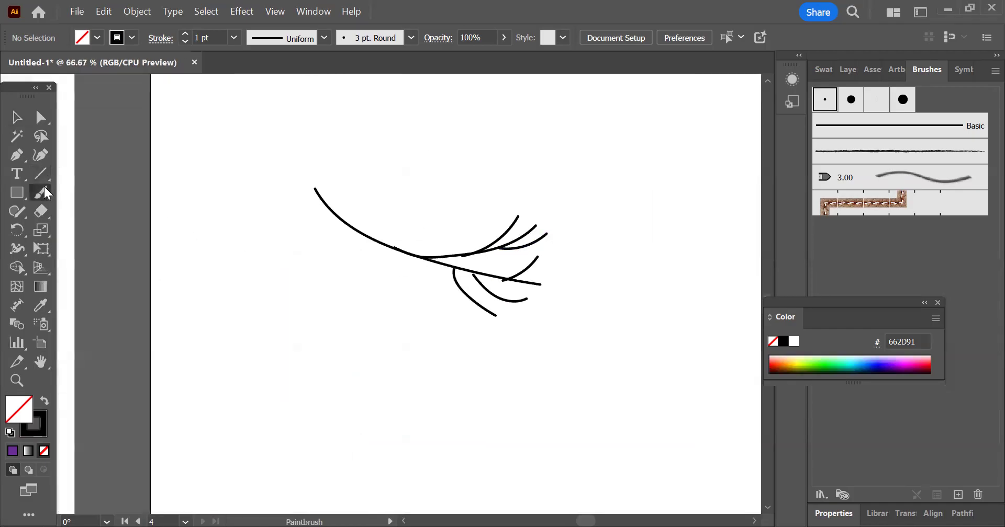
left_click_drag(396, 150, 550, 143)
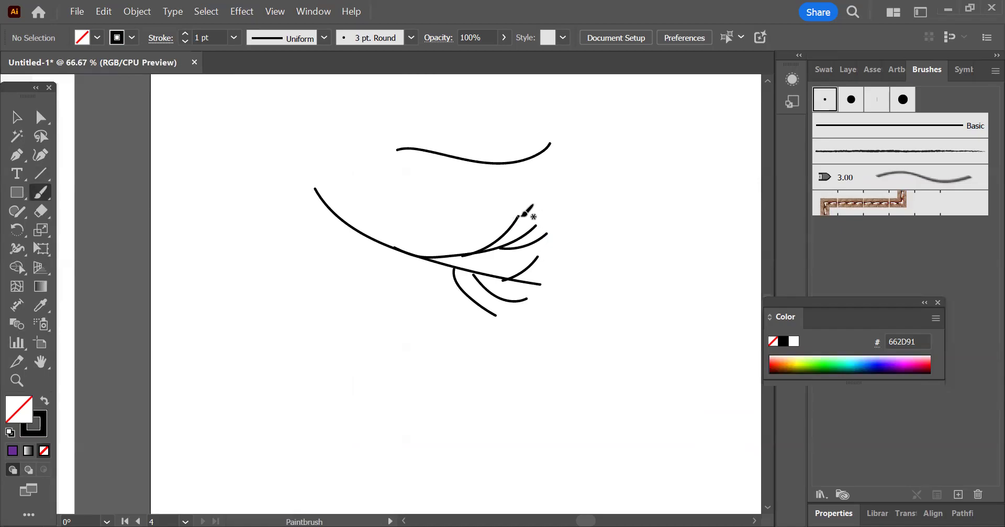
mouse_move(529, 158)
left_mouse_down()
mouse_move(566, 153)
mouse_move(572, 141)
left_mouse_up()
left_click_drag(481, 163, 515, 146)
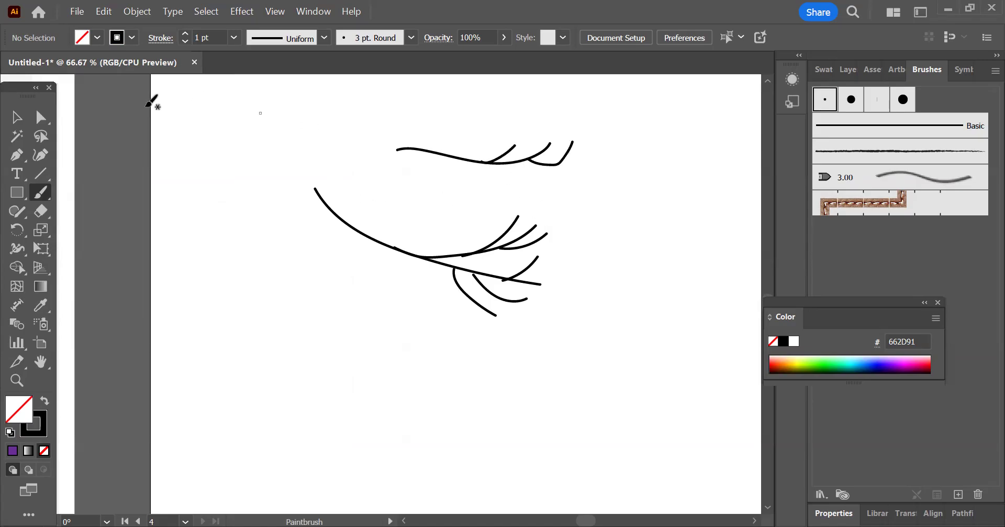
Step: Set the Paintbrush fidelity one notch short of Smooth with Keep Selected on, and paint a long curve ending in a spiral below the branches
double_click(42, 192)
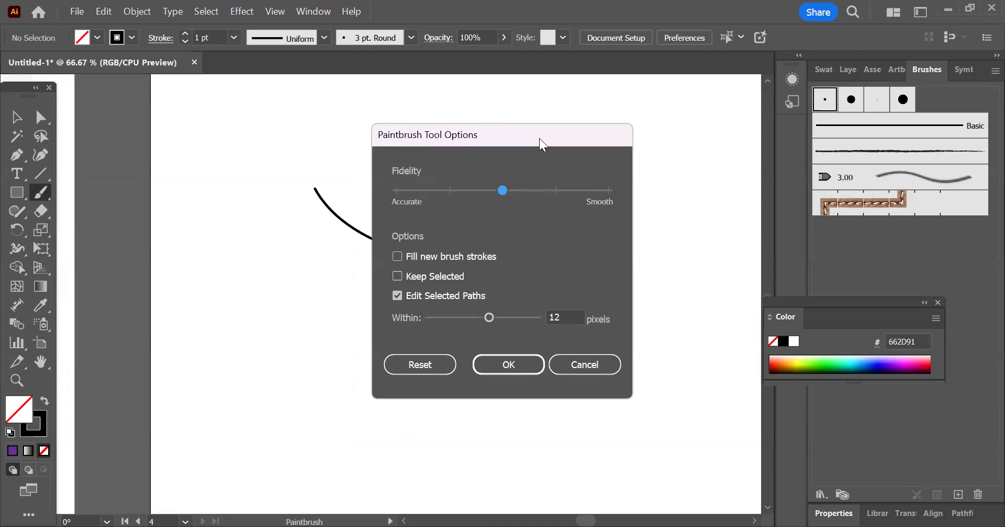
left_click_drag(542, 141, 257, 133)
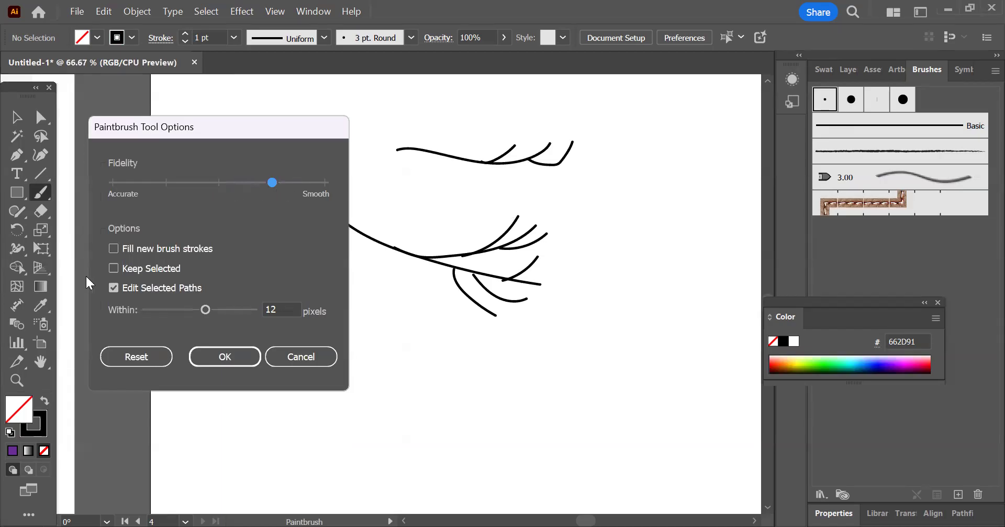
left_click(124, 269)
left_click(221, 354)
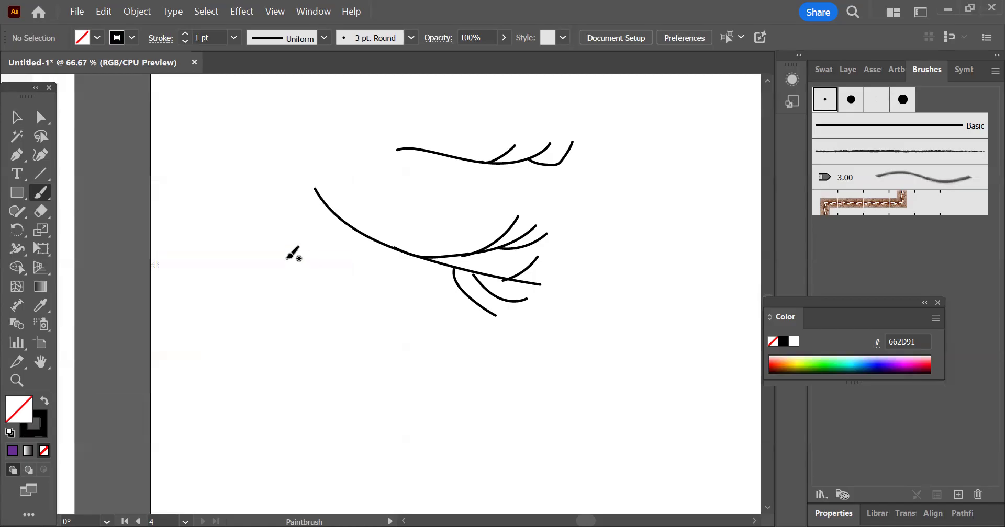
scroll(292, 254, "down", 2)
mouse_move(276, 310)
left_mouse_down()
mouse_move(321, 337)
mouse_move(413, 305)
mouse_move(384, 314)
mouse_move(451, 341)
mouse_move(419, 345)
mouse_move(431, 299)
mouse_move(484, 322)
mouse_move(496, 288)
mouse_move(491, 314)
mouse_move(459, 311)
left_mouse_up()
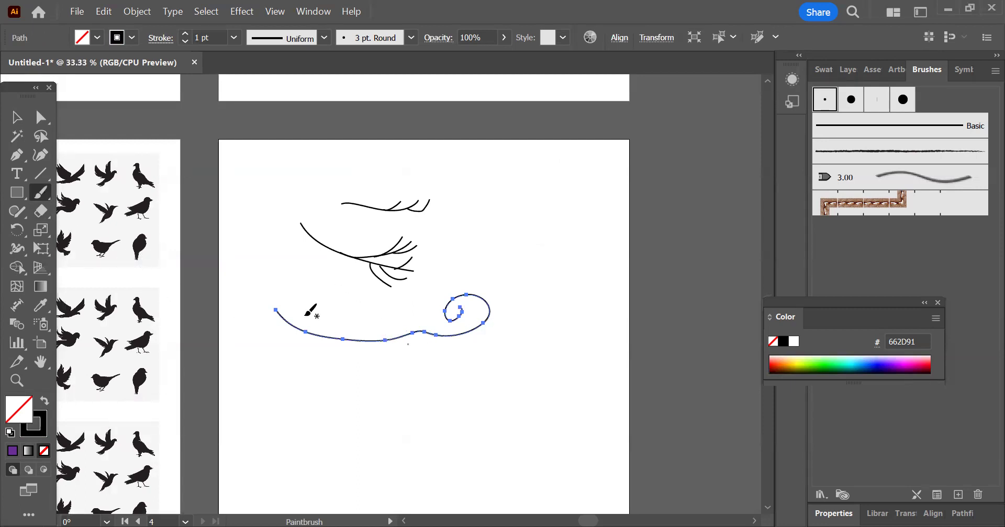
Step: Turn off Keep Selected for the Paintbrush and paint a curved stroke with a spiral and a small loop beside the branches
double_click(42, 194)
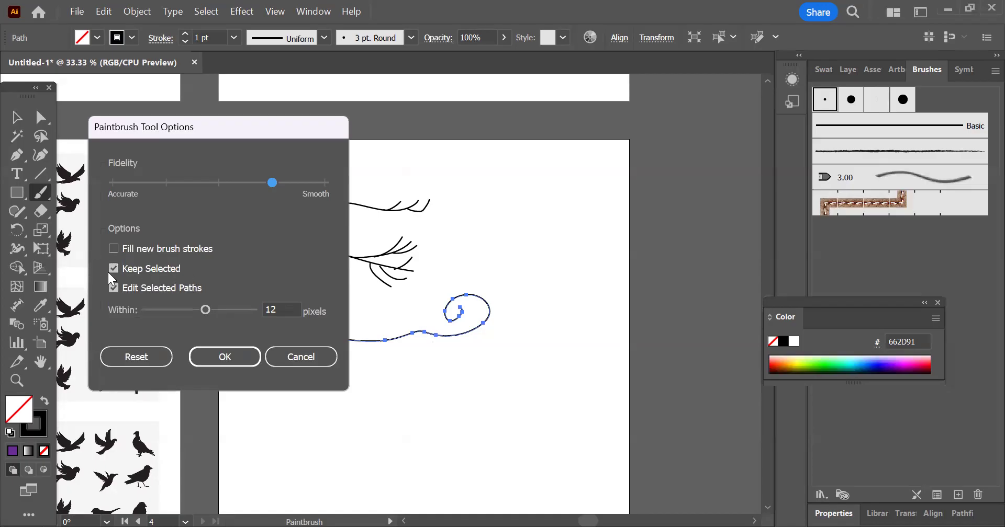
left_click(124, 268)
left_click(245, 351)
mouse_move(449, 215)
left_mouse_down()
mouse_move(514, 207)
mouse_move(526, 254)
left_mouse_up()
mouse_move(494, 221)
left_mouse_down()
mouse_move(509, 234)
mouse_move(524, 192)
mouse_move(501, 197)
left_mouse_up()
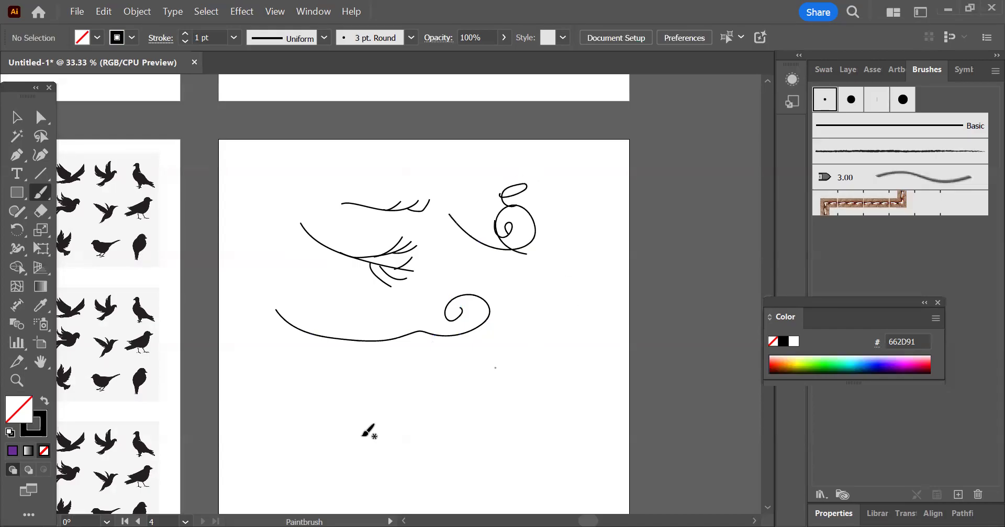
Step: Load the Arrows_Special brush library and apply its open-feathered fourth arrow to the long spiral curve below the branches
scroll(421, 162, "down", 1, "alt")
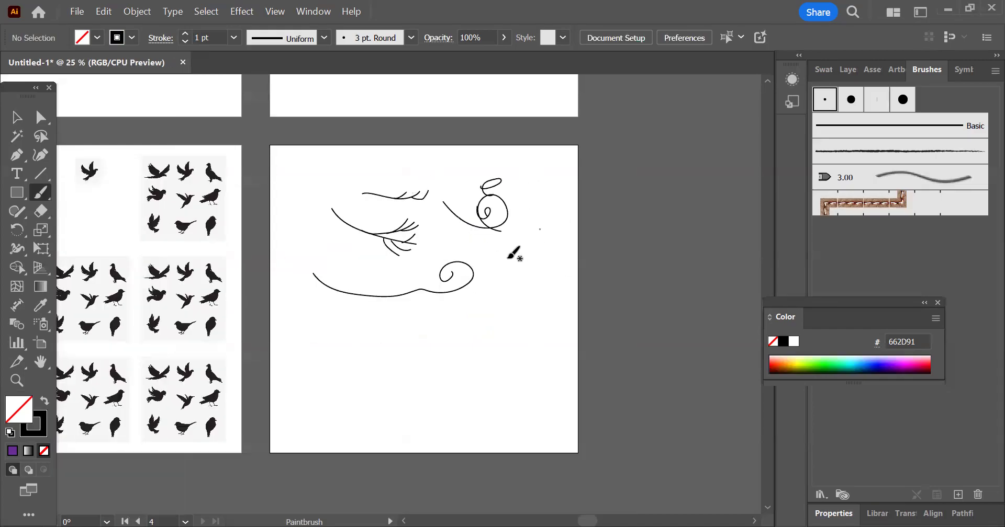
left_click(17, 117)
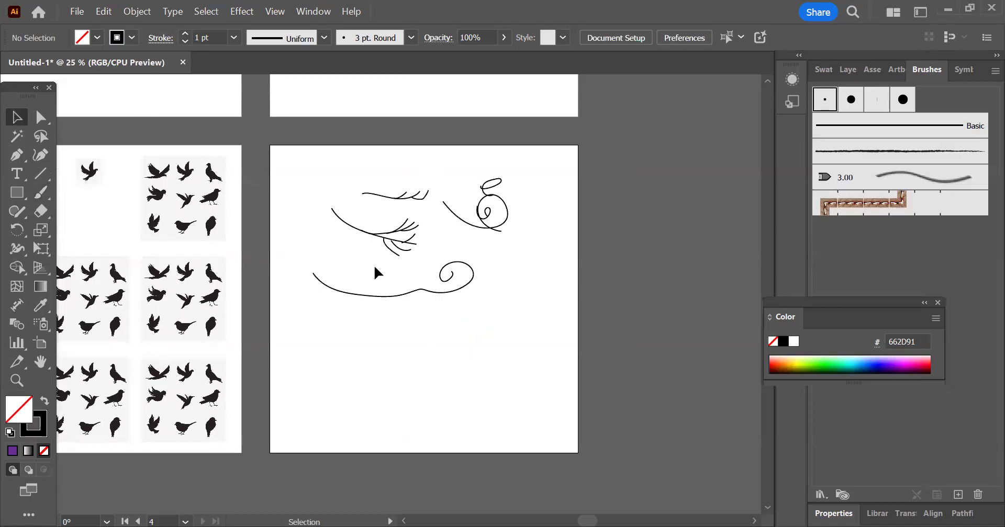
left_click(407, 297)
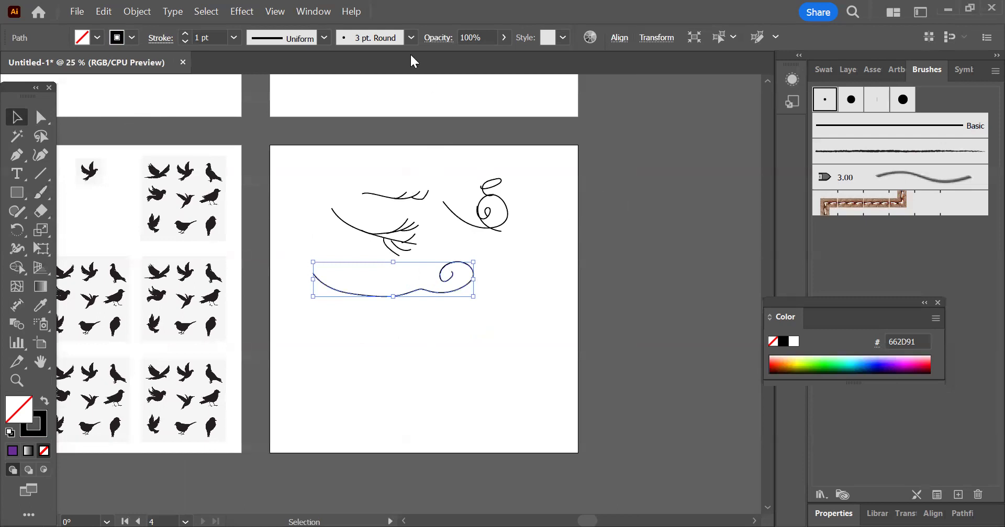
left_click(311, 15)
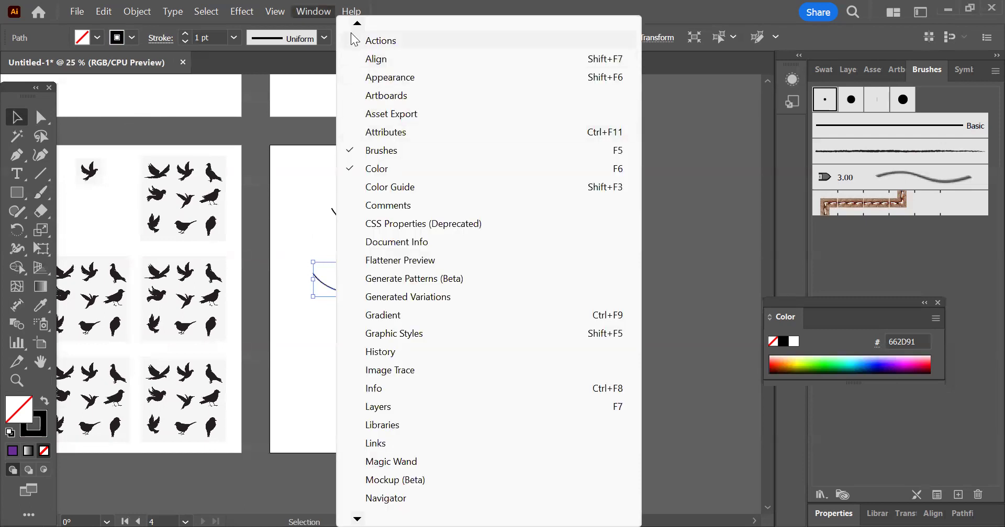
left_click(539, 151)
left_click(678, 2)
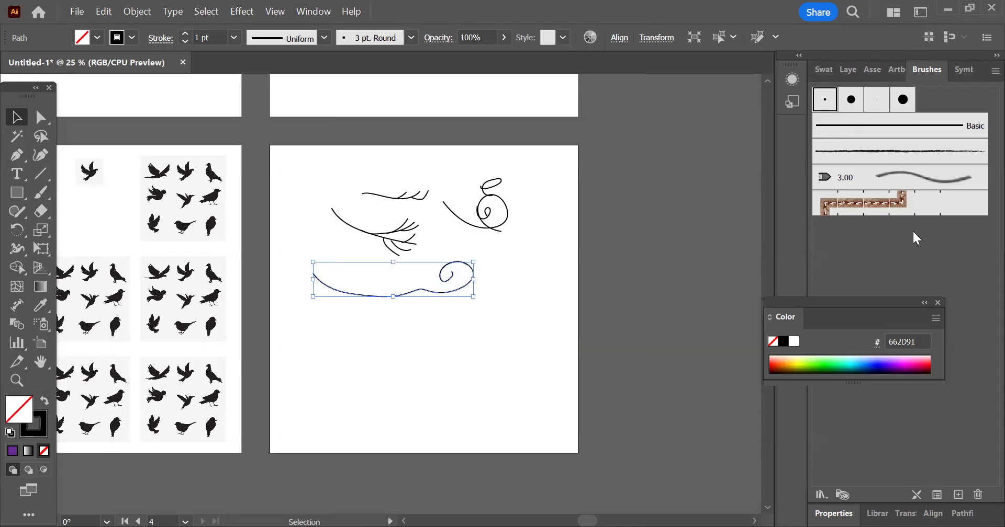
left_click(821, 495)
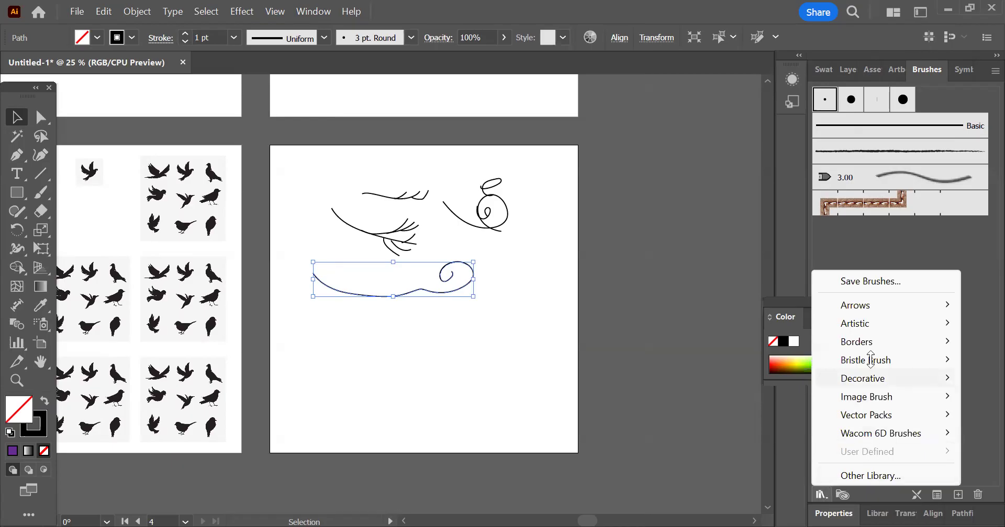
mouse_move(849, 302)
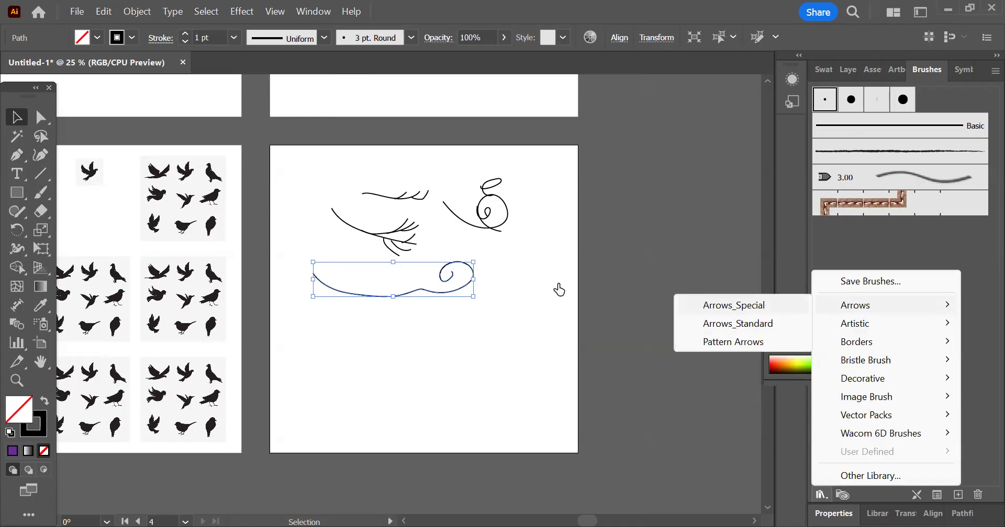
left_click(570, 362)
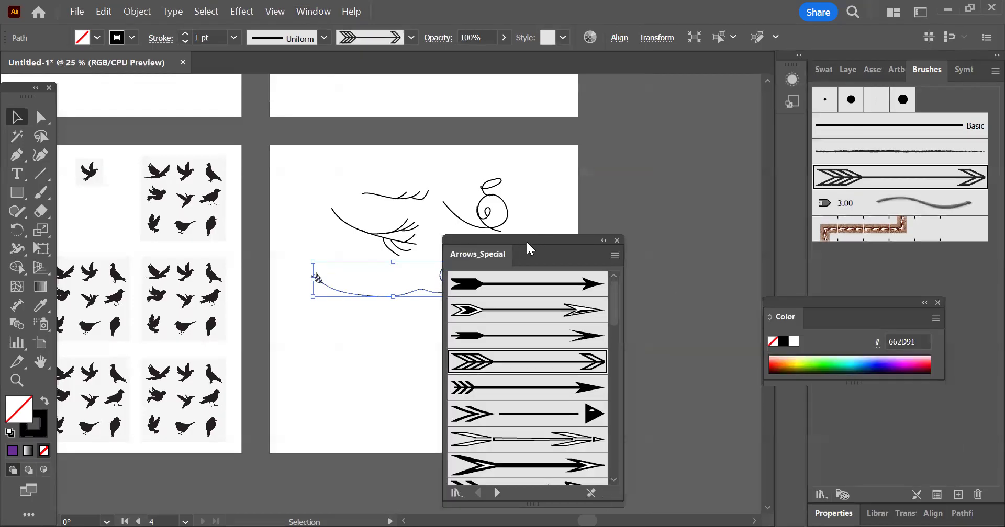
left_click_drag(526, 240, 635, 187)
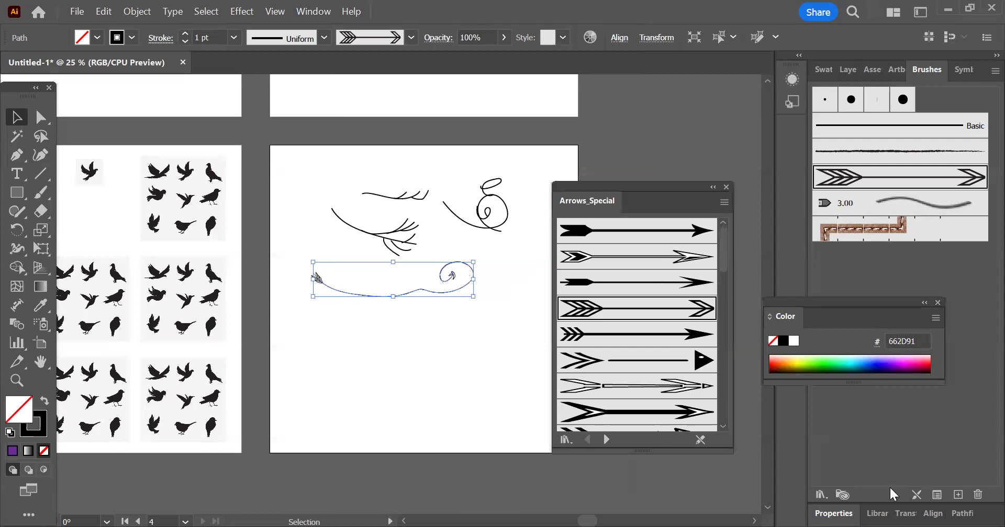
Step: Load the Artistic_Calligraphic and Borders_Dashed brush libraries
left_click(821, 494)
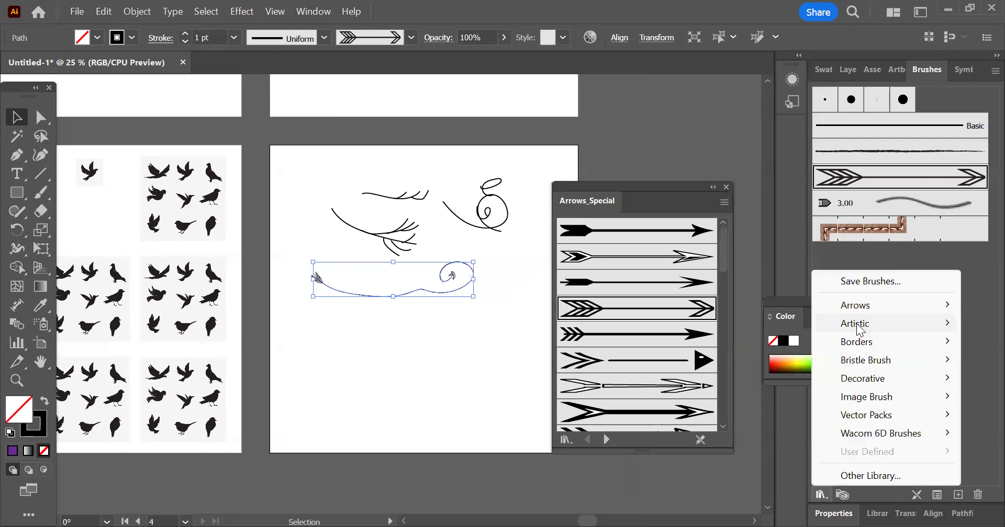
mouse_move(858, 328)
left_click(721, 329)
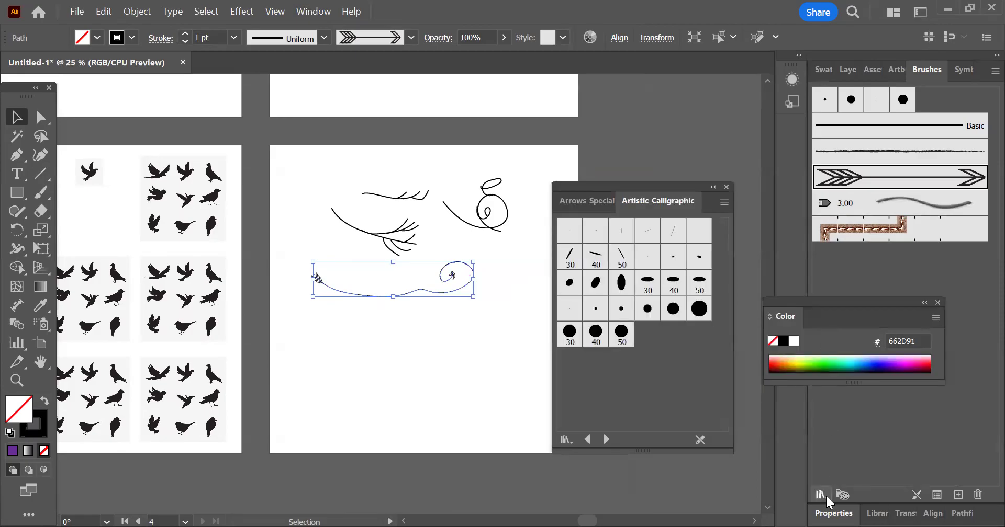
left_click(825, 496)
mouse_move(863, 325)
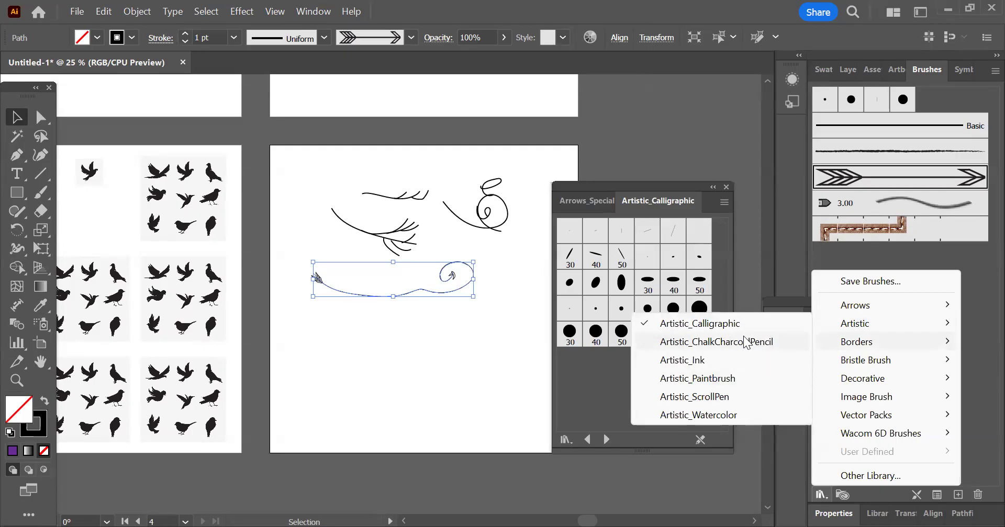
left_click(678, 345)
Step: Draw a rectangle about 1056 px high around the fourth artboard's drawings, with the double-row dashed border brush and a 7 pt stroke
left_click(16, 193)
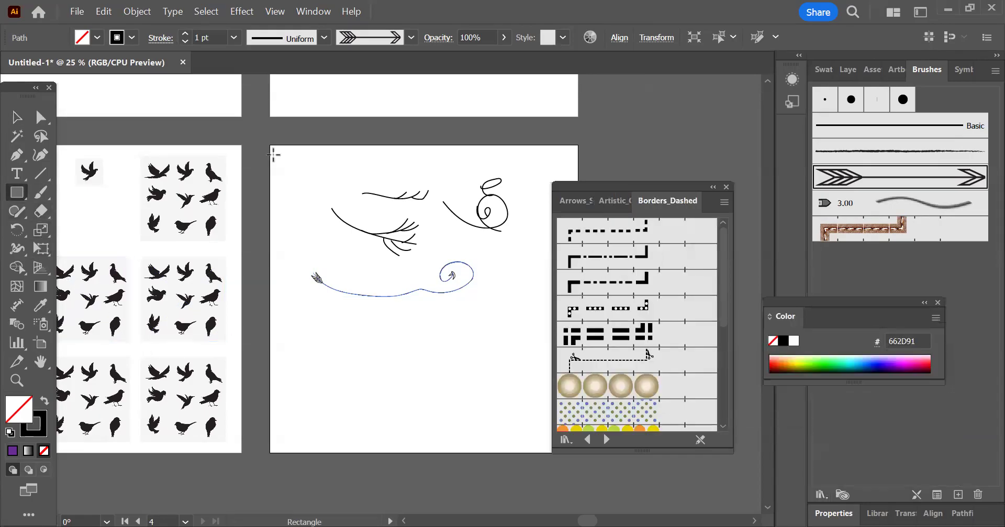
left_click_drag(268, 143, 557, 444)
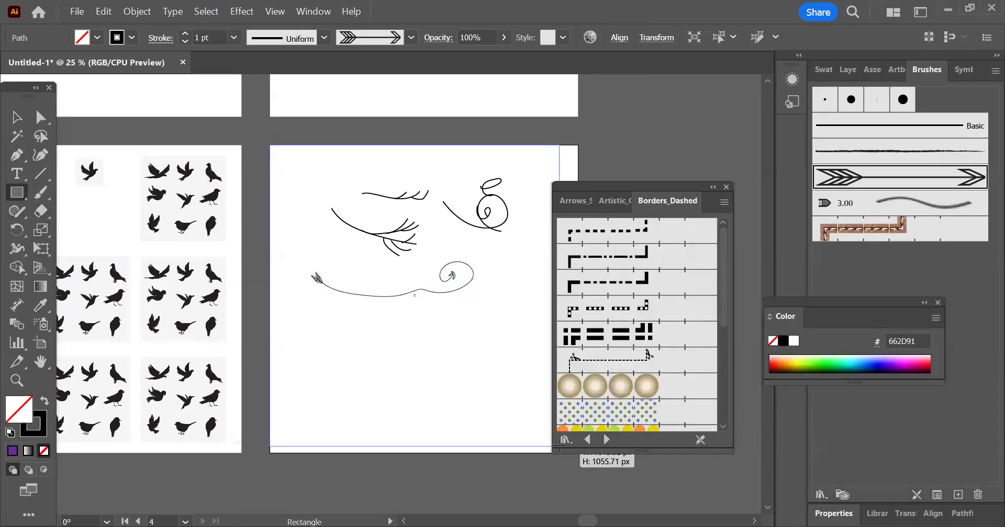
left_click(607, 333)
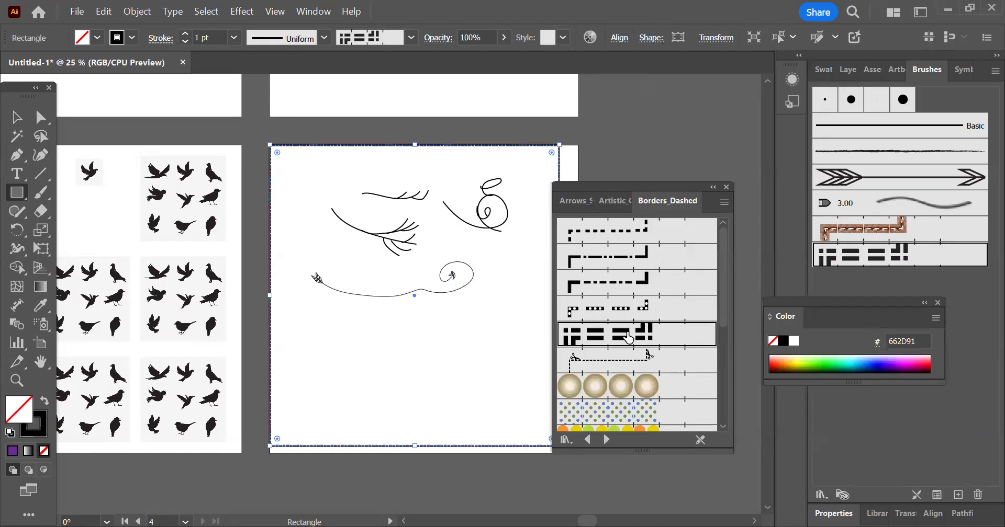
left_click(184, 31)
left_click(184, 31)
left_click(183, 30)
left_click(184, 31)
left_click(184, 30)
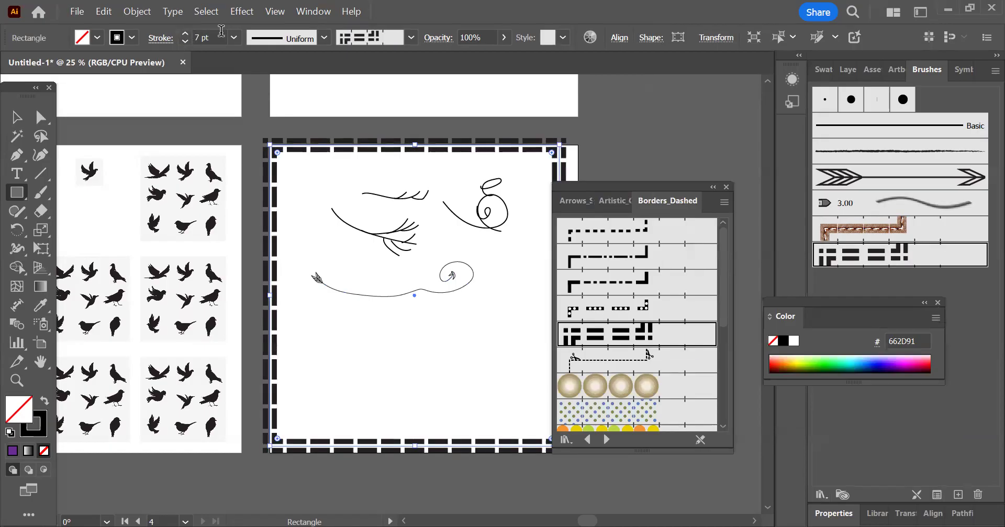
Step: Shrink the border rectangle inward from its top-left corner, change its brush to the blue and green dots, and deselect it
left_click(17, 117)
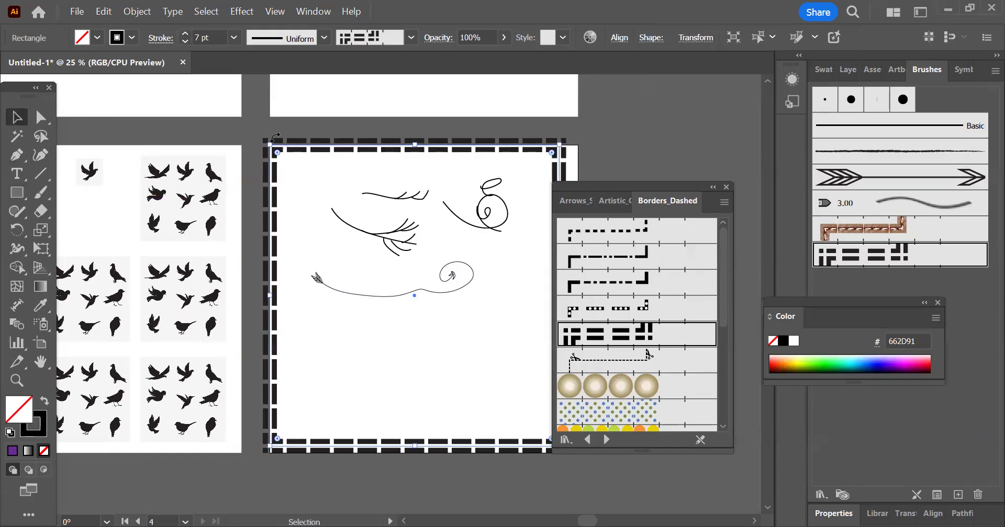
left_click_drag(270, 145, 285, 155)
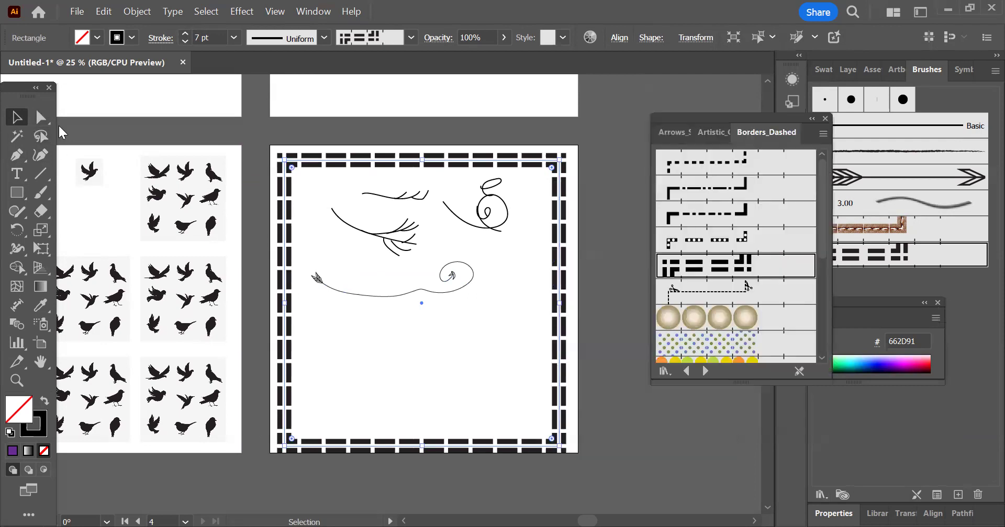
left_click(728, 345)
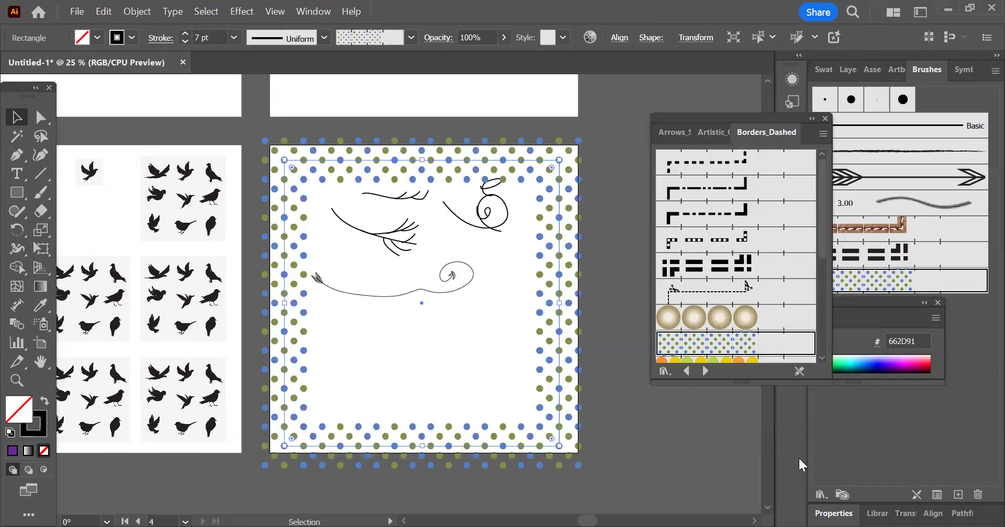
key("ctrl+shift+a")
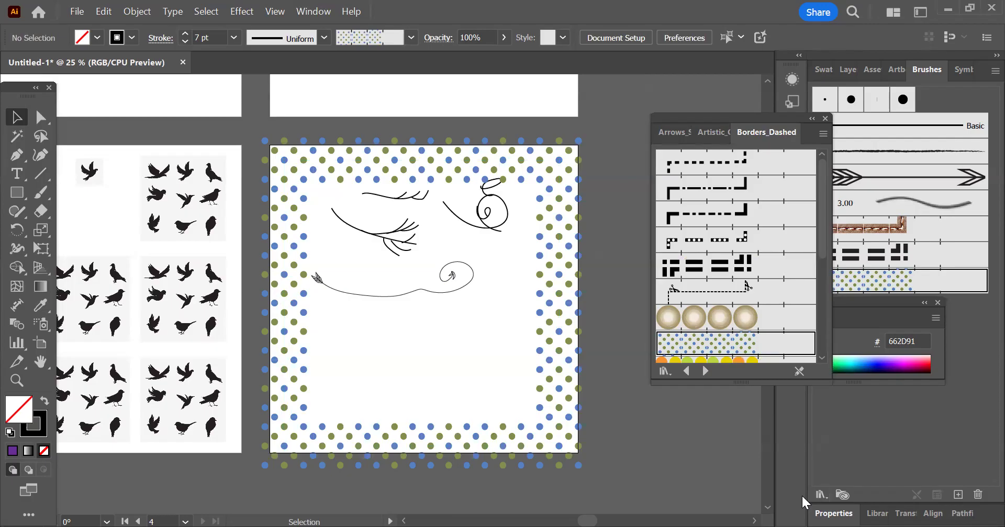
left_click(376, 233)
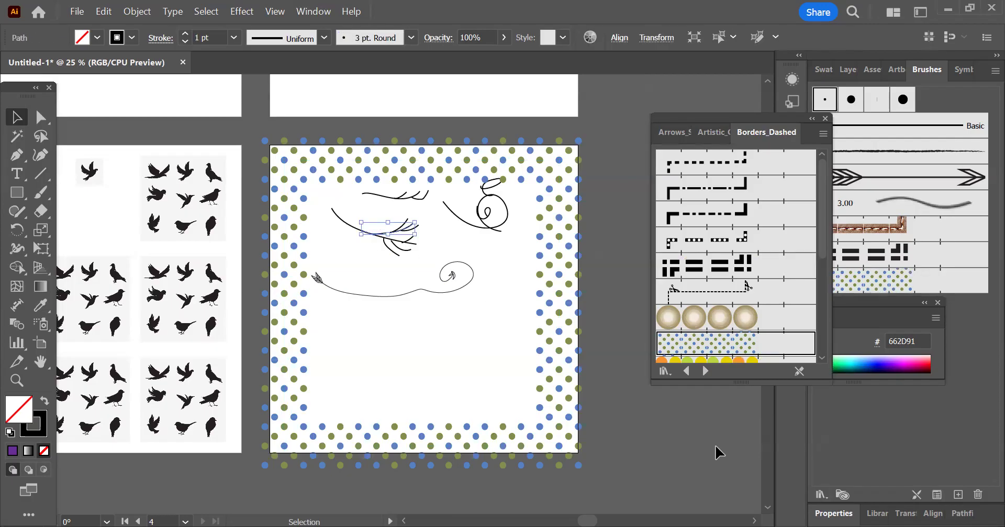
left_click(821, 494)
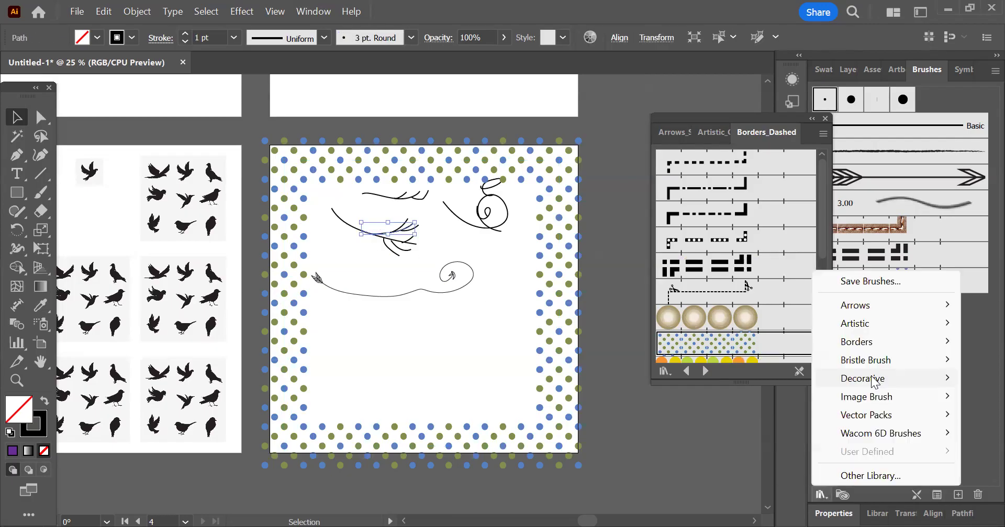
mouse_move(873, 382)
left_click(483, 327)
Step: Delete the arrow-brushed spiral curve below the branches
left_click_drag(504, 315, 384, 237)
key("Delete")
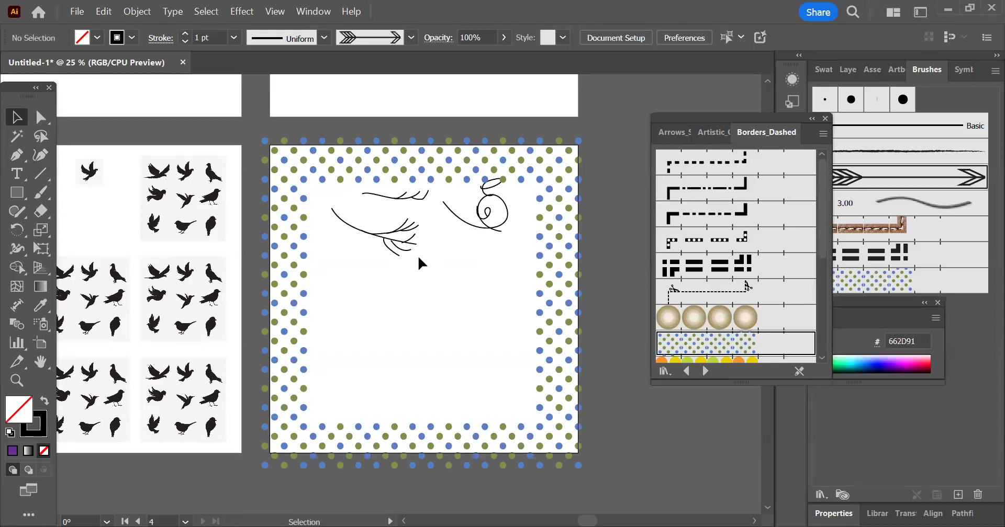
Step: Trace the single cropped bird on the third artboard with the Black and White Logo preset and expand the tracing
left_click(89, 172)
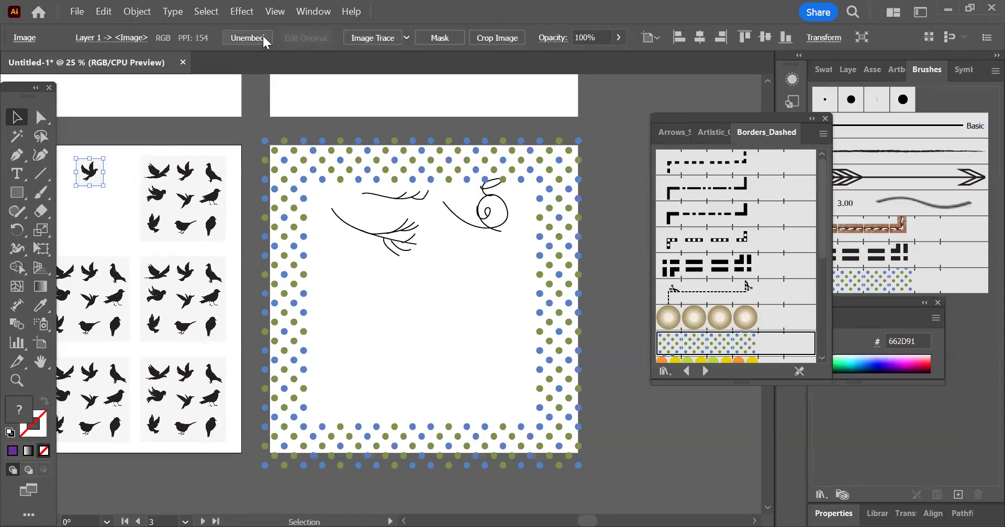
left_click(407, 37)
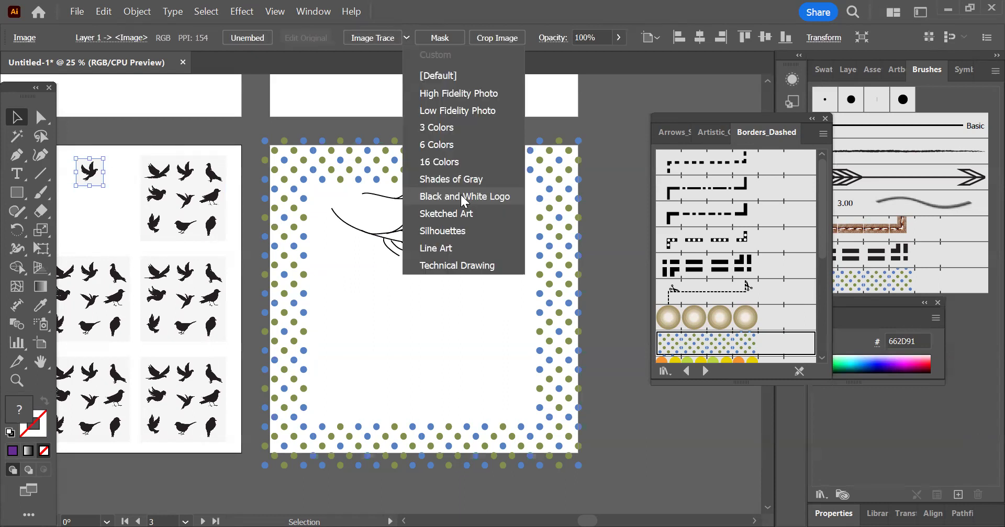
left_click(460, 197)
left_click(400, 37)
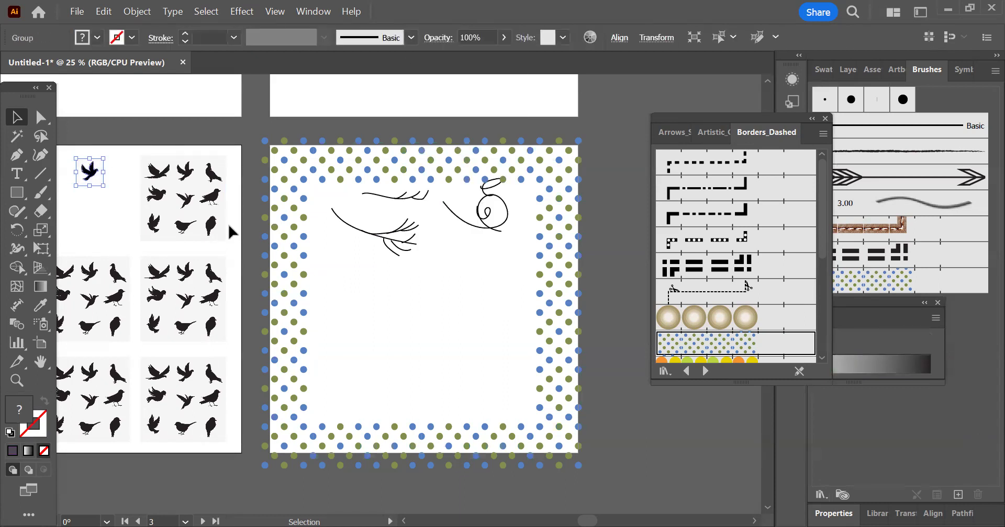
Step: Ungroup the traced bird and place its black silhouette on the forked branch on the fourth artboard
right_click(94, 179)
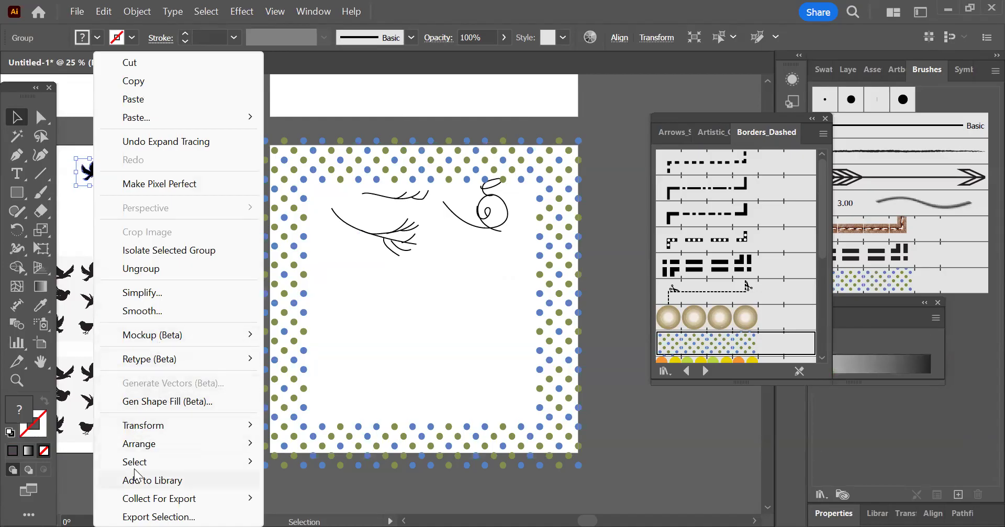
left_click(148, 269)
left_click(107, 218)
left_click_drag(89, 170, 390, 223)
scroll(392, 234, "up", 6)
left_click_drag(331, 200, 343, 190)
Step: Apply the elliptical variable width profile to the forked branch's upper twigs
scroll(432, 270, "down", 3)
left_click_drag(499, 245, 432, 198)
left_click(324, 37)
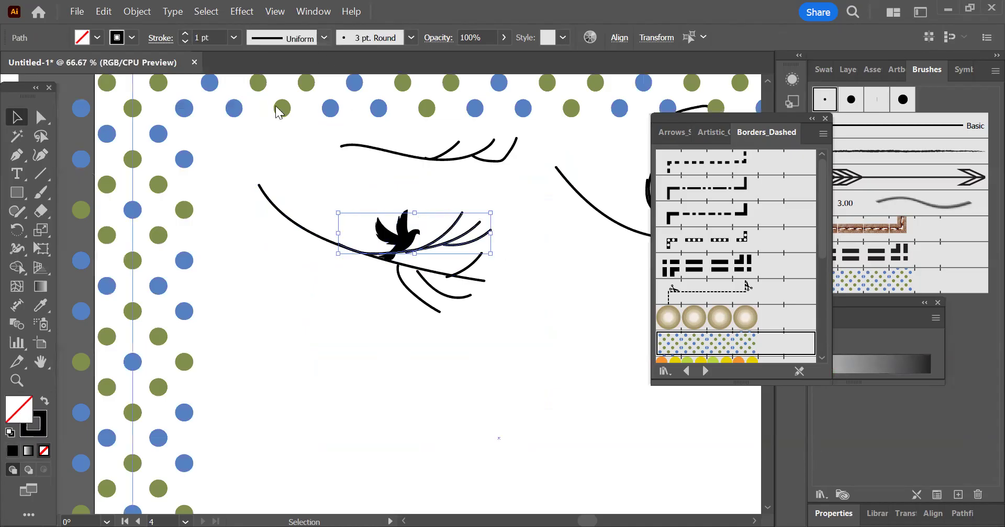
left_click(274, 90)
Step: Apply the half-dome variable width profile to the forked branch's main stem and lower twigs, and deselect them
mouse_move(524, 327)
left_mouse_down()
mouse_move(407, 267)
mouse_move(422, 309)
left_mouse_up()
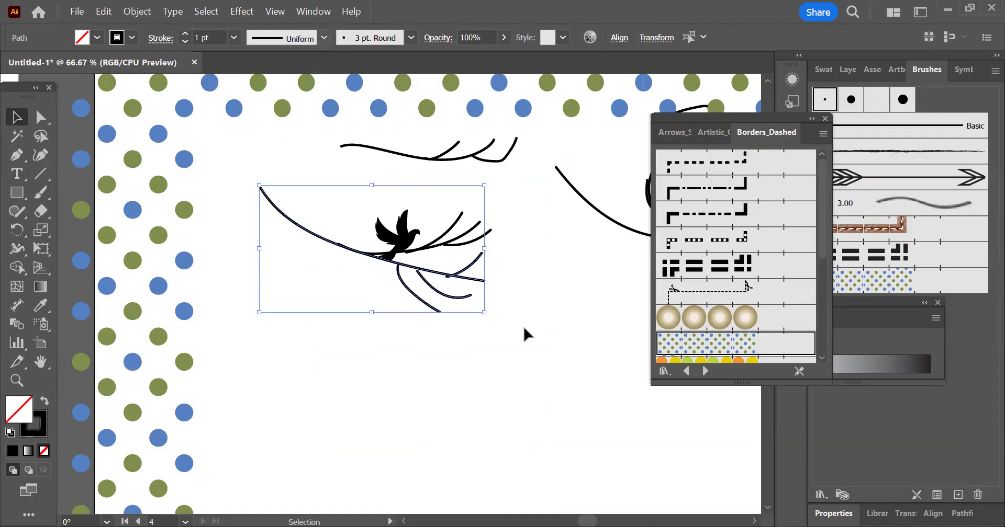
left_click(324, 37)
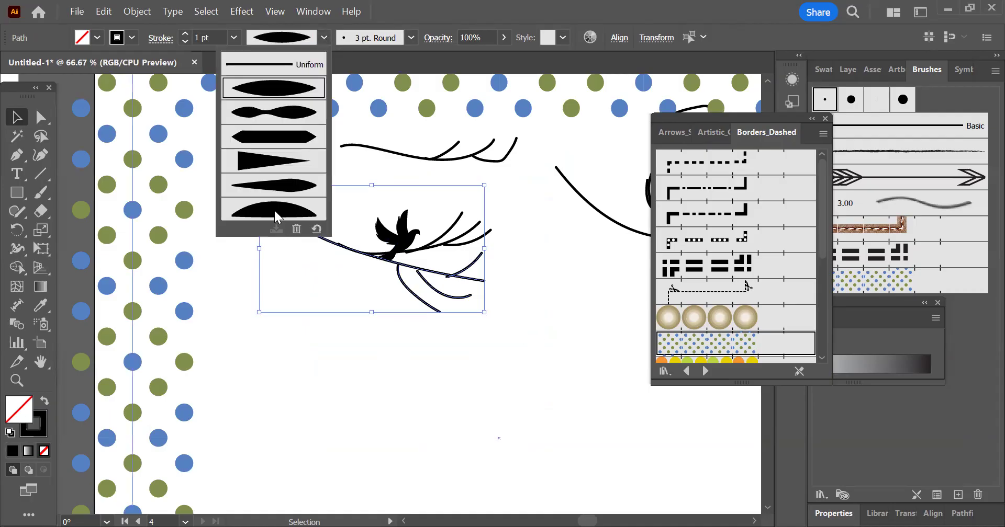
left_click(276, 212)
scroll(501, 312, "down", 2)
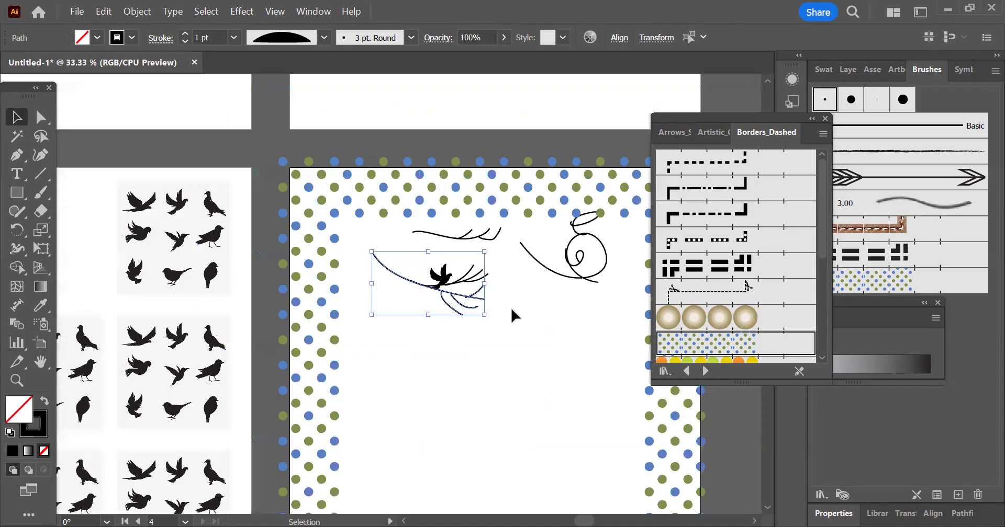
left_click(525, 306)
Step: Reposition the floating brush library so it no longer covers the document's brush list, and clear the branch selection
left_click(414, 276)
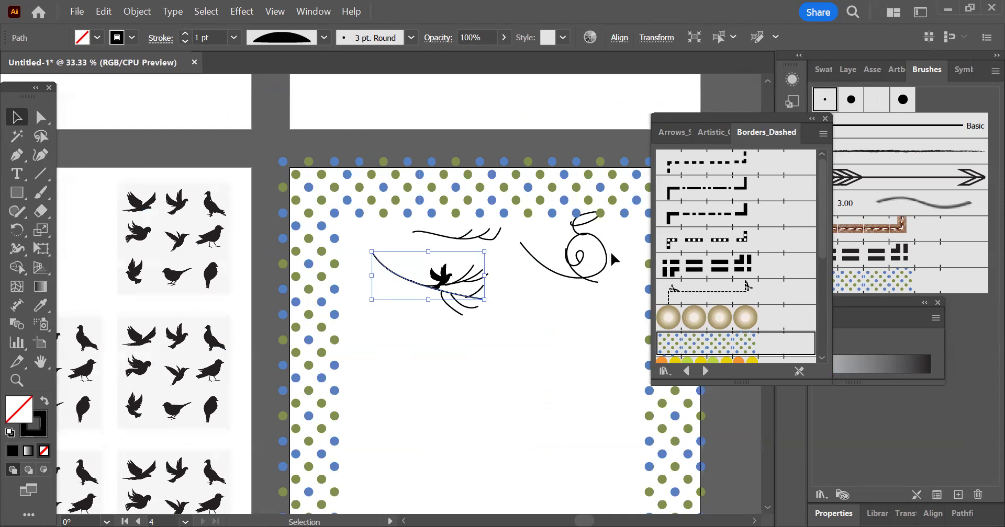
left_click_drag(764, 141, 738, 211)
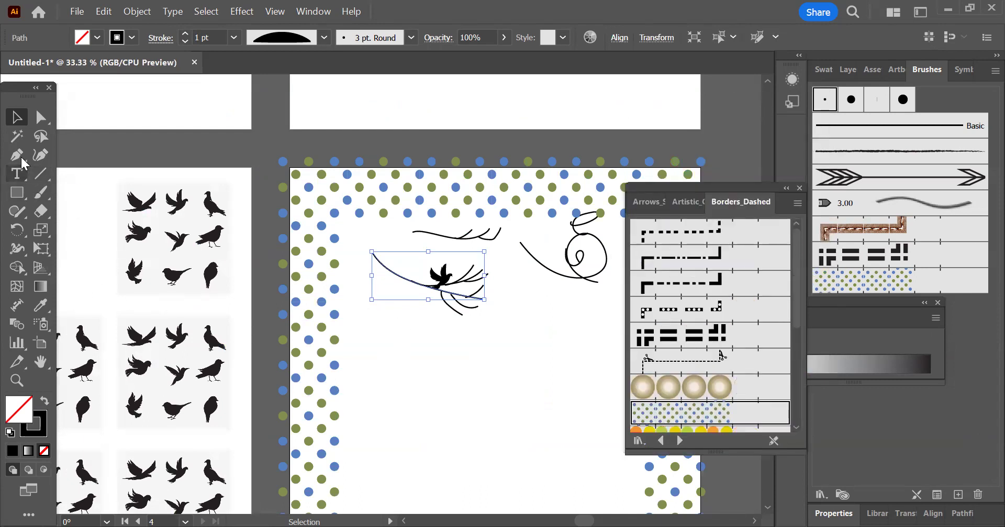
left_click(560, 328)
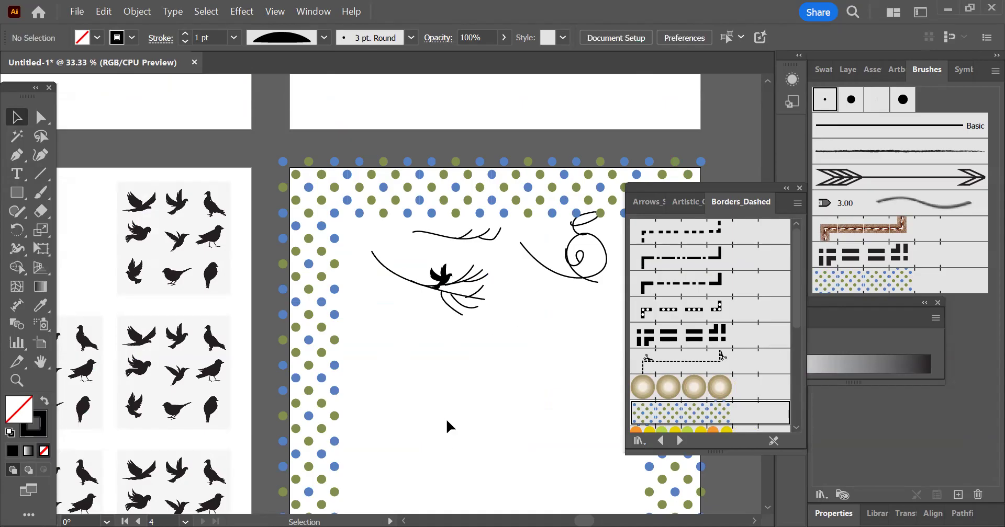